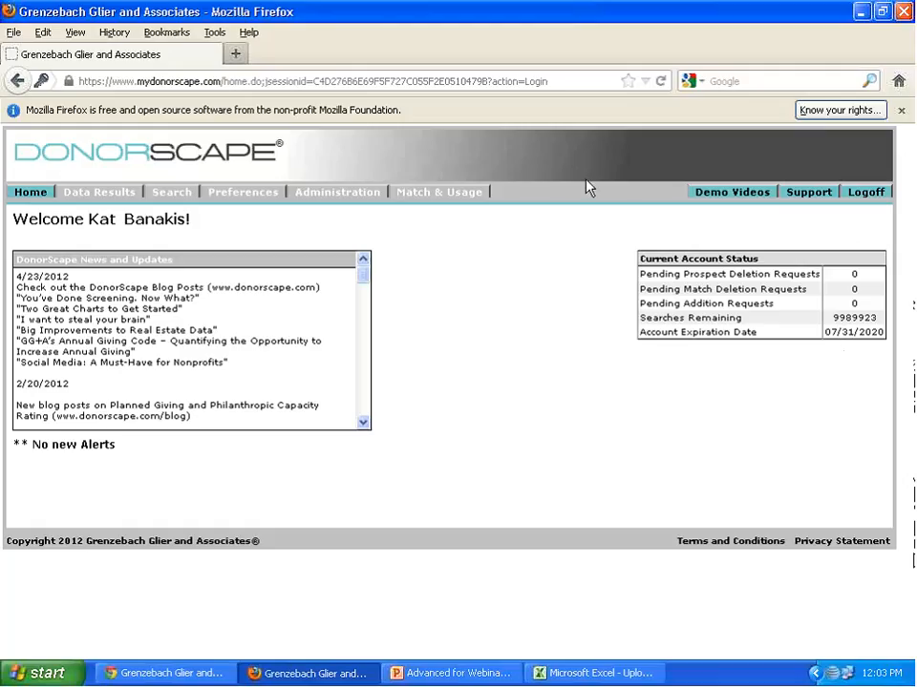
- Open a new prospect search and enter the prospect's first and last name
left_click(172, 194)
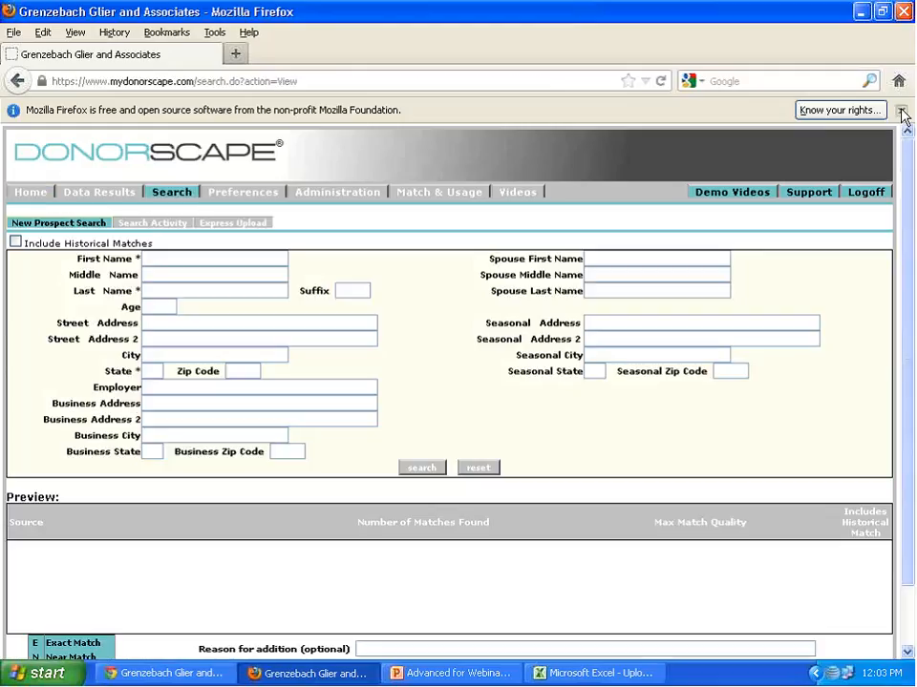
scroll(647, 231, "down", 1)
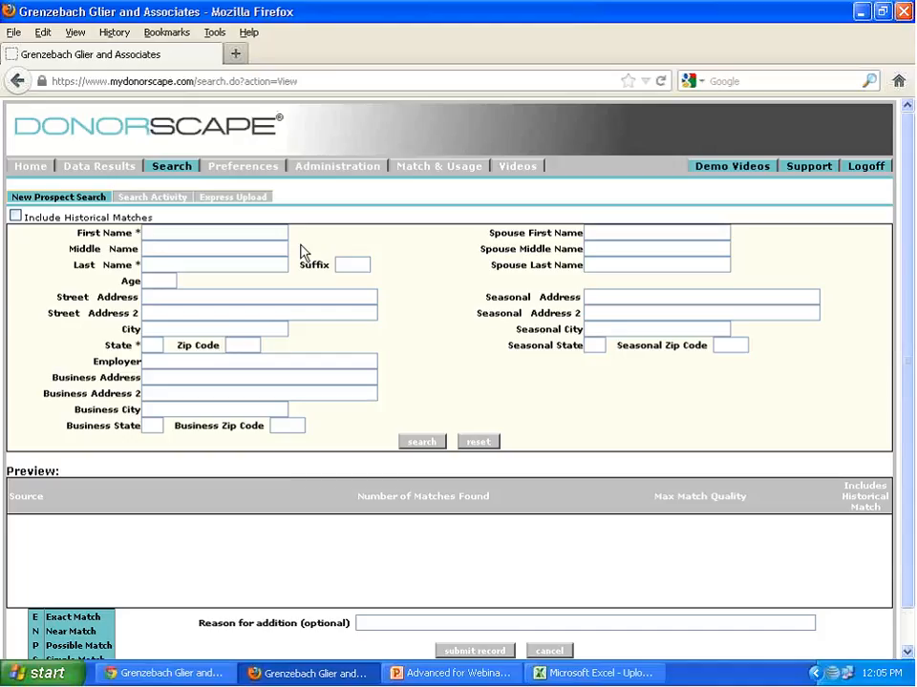
left_click(248, 233)
key("Tab")
- Fill in the prospect's home street address, city, state and zip code in the new prospect search
key("Tab")
key("Tab")
key("Tab")
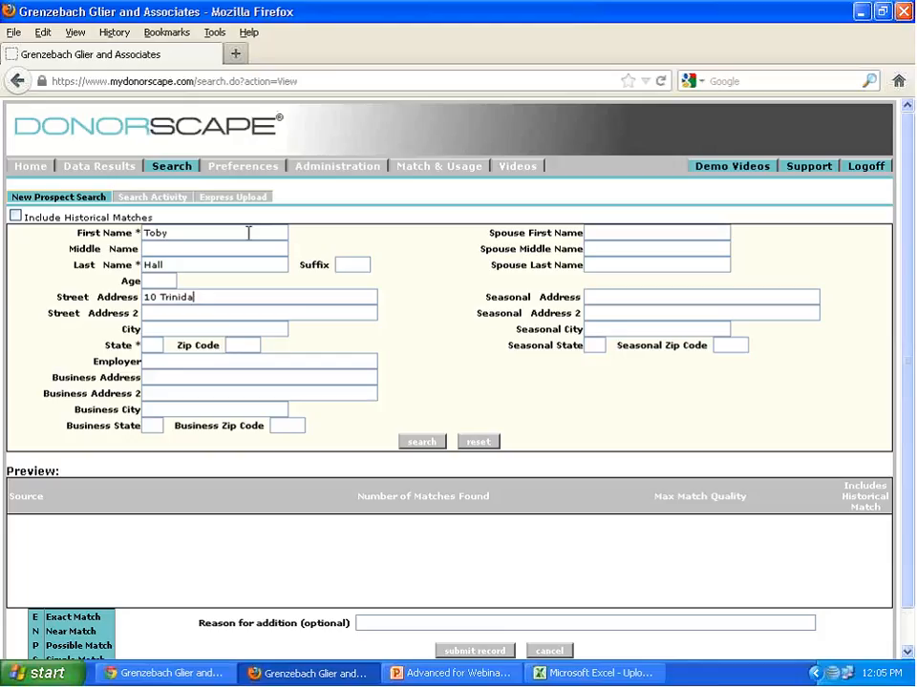
key("Tab")
key("Tab")
type("Fairbanks")
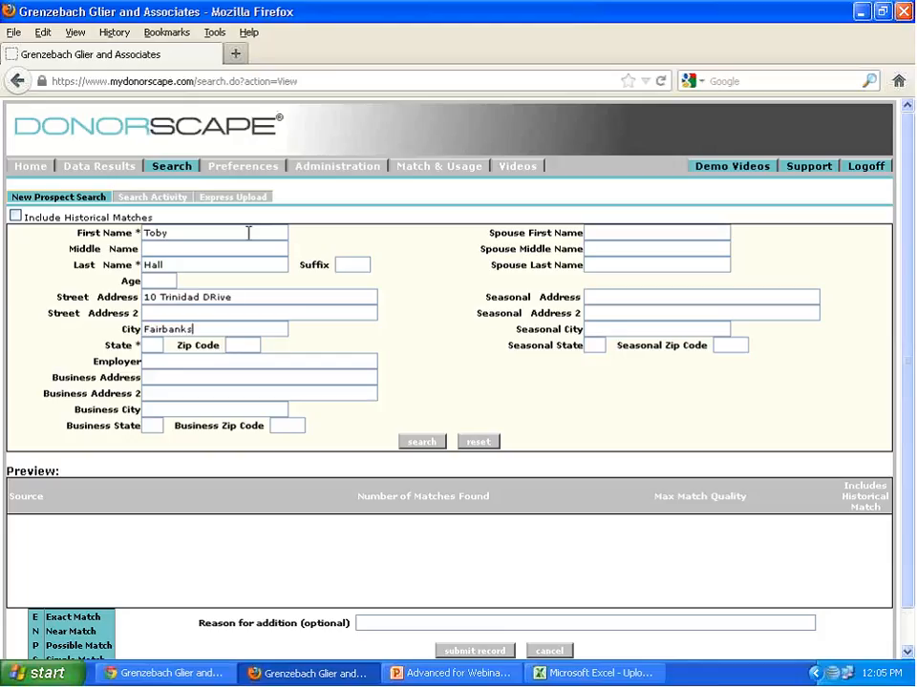
key("Tab")
type("AK")
key("Tab")
type("99709")
- Search for matches on the entered prospect and submit the record
left_click(431, 441)
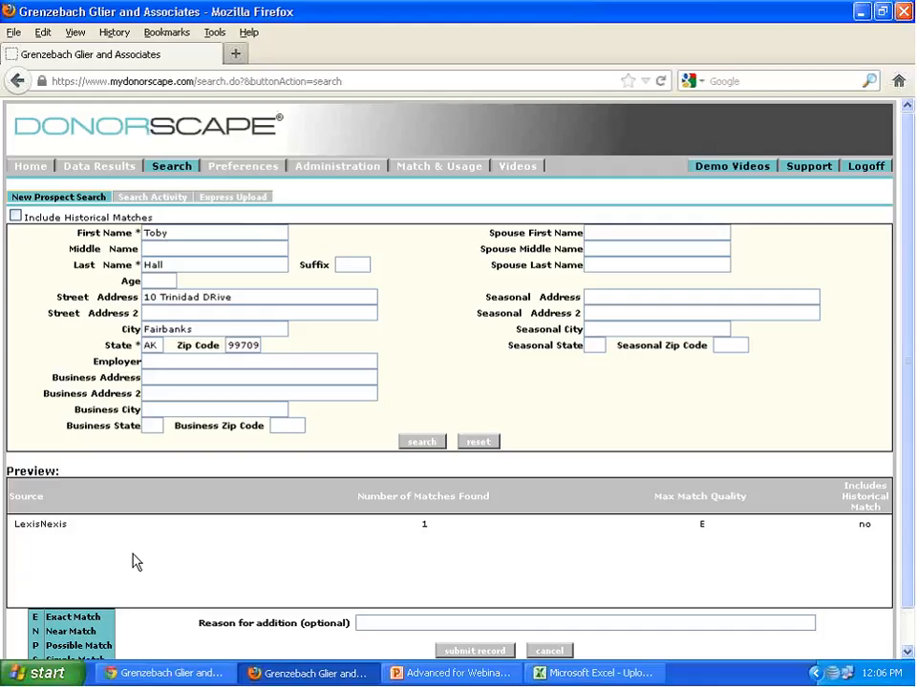
scroll(128, 556, "down", 1)
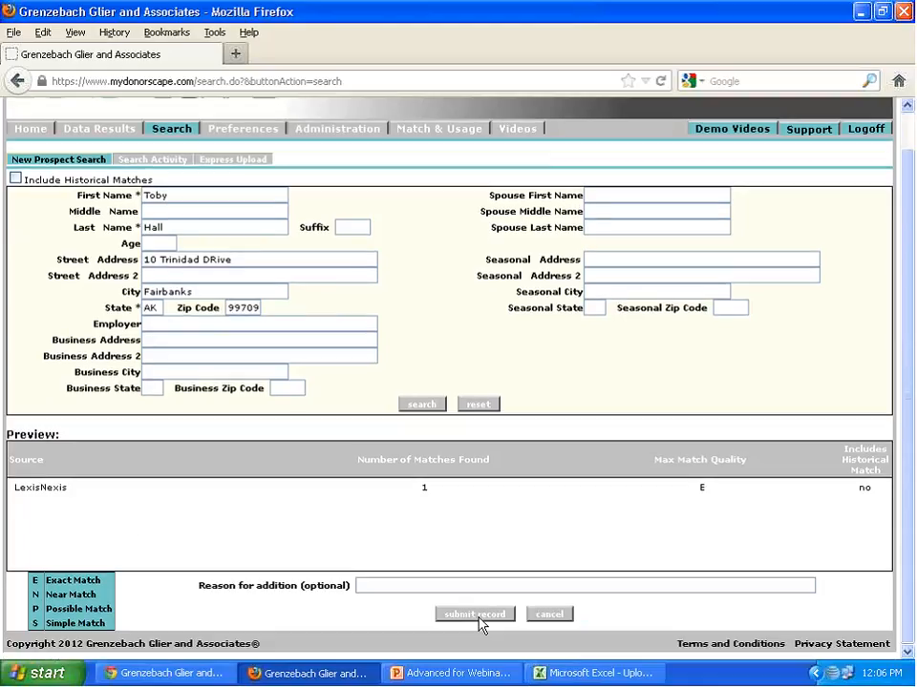
left_click(479, 617)
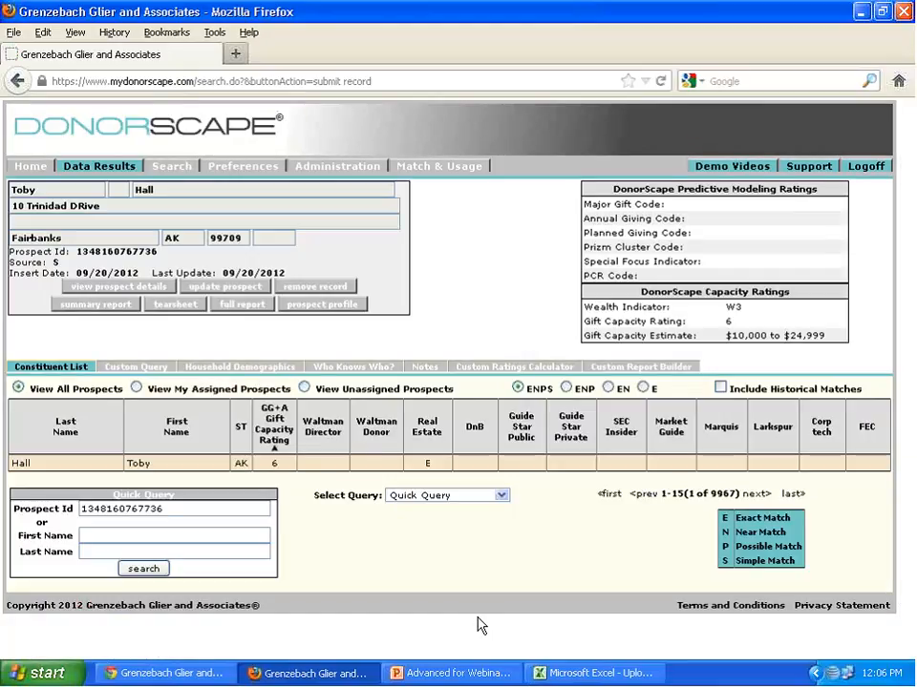
- View the details of the new prospect's Real Estate match and return to Data Results
left_click(427, 464)
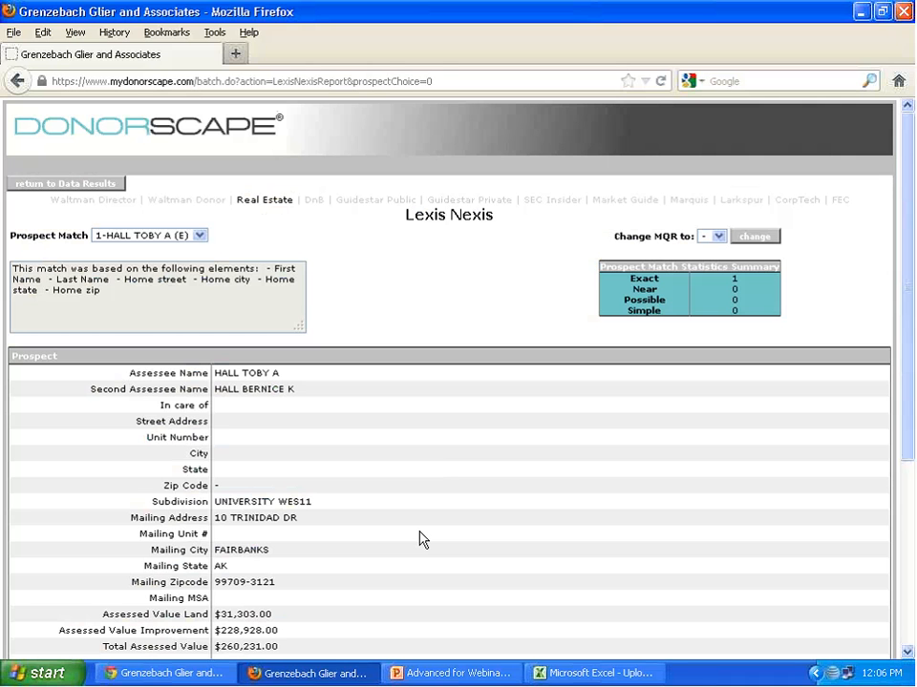
scroll(420, 539, "down", 4)
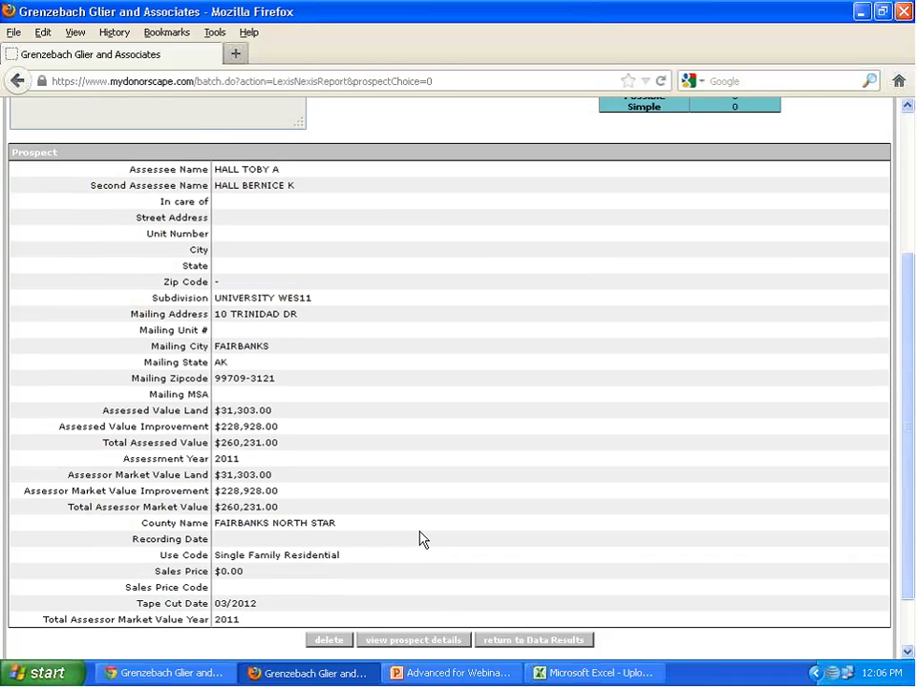
scroll(420, 540, "up", 4)
left_click(92, 186)
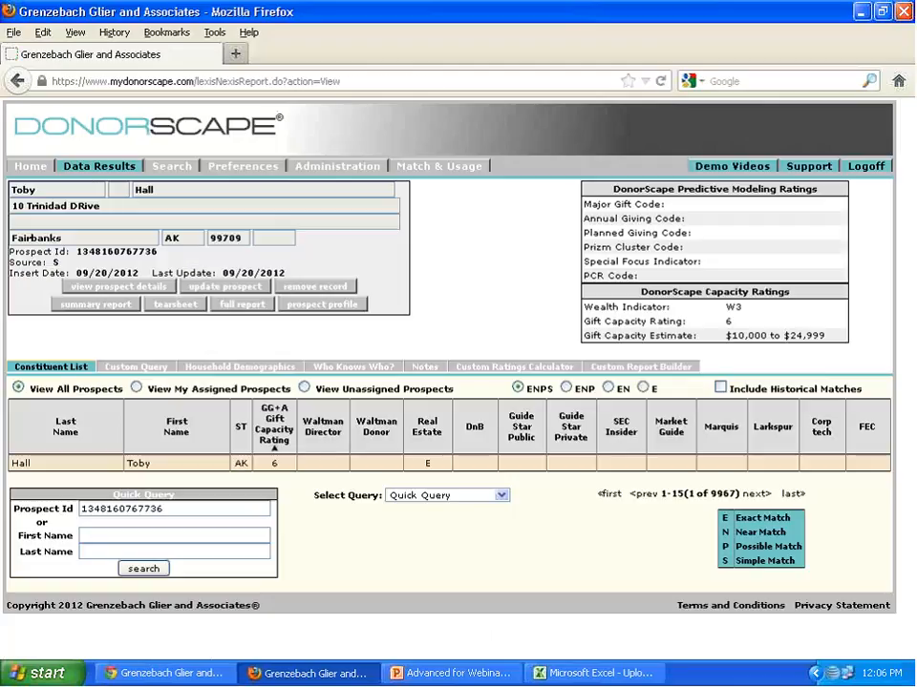
- Highlight the new prospect's ID and clear the Prospect Id field of the Quick Query
left_click_drag(76, 251, 156, 253)
left_click(154, 256)
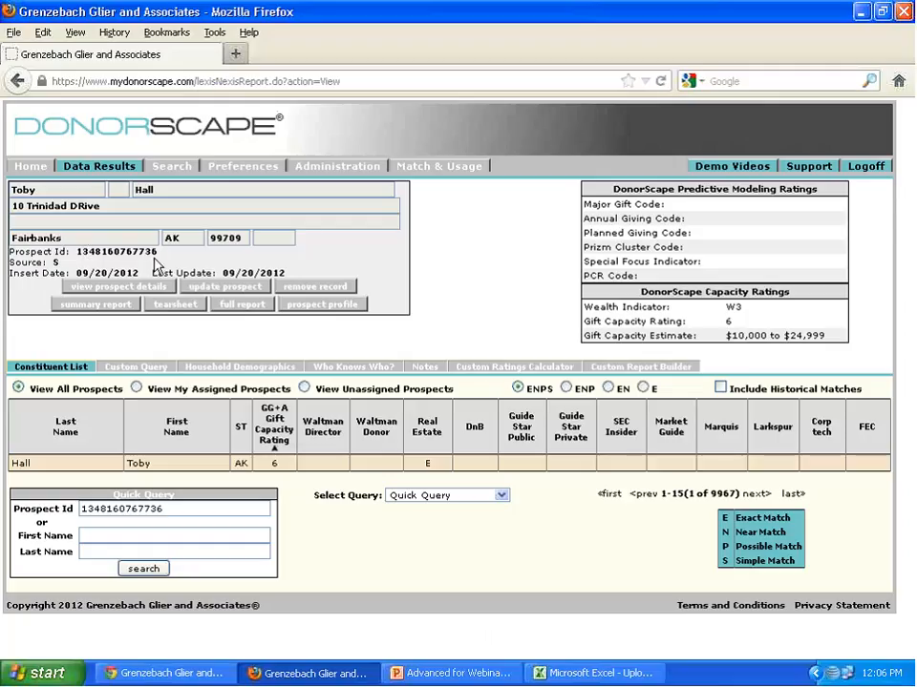
left_click_drag(164, 509, 81, 509)
key("BackSpace")
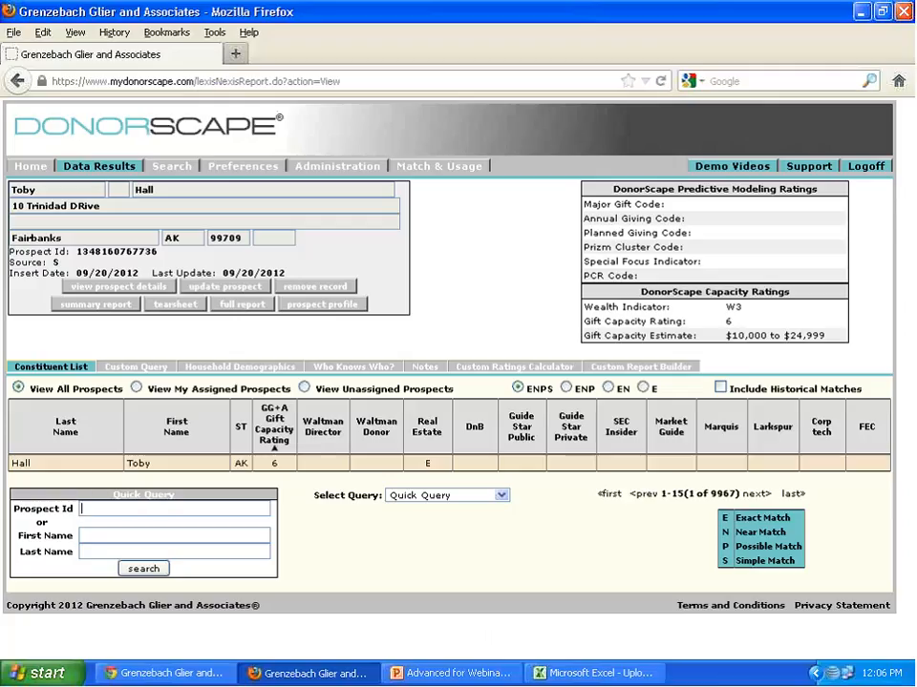
- Get the Express Upload template ggaExpressTemplate.xls from the Search section and open it in Microsoft Excel
left_click(171, 167)
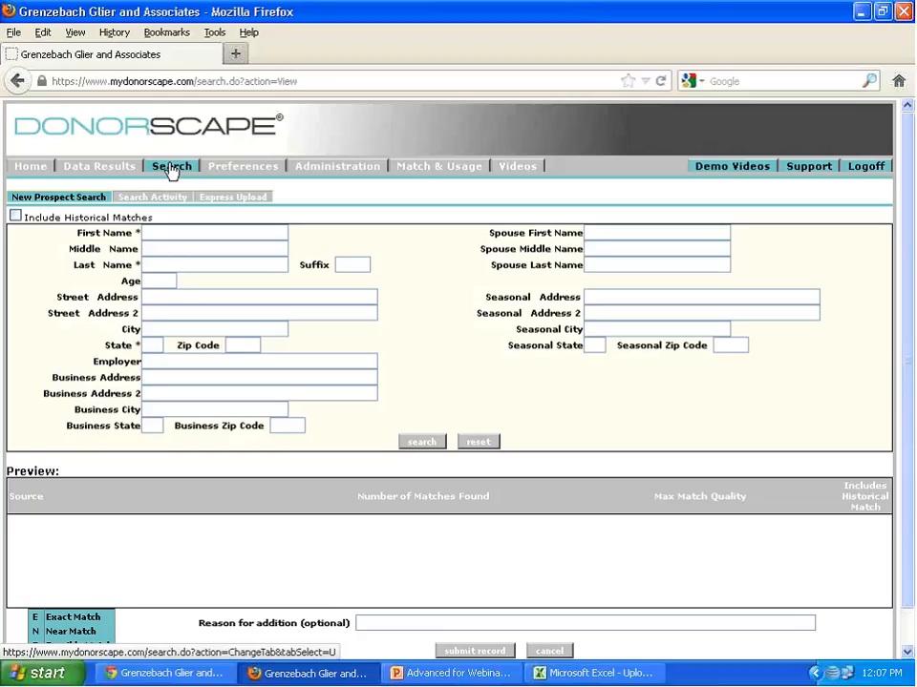
left_click(246, 198)
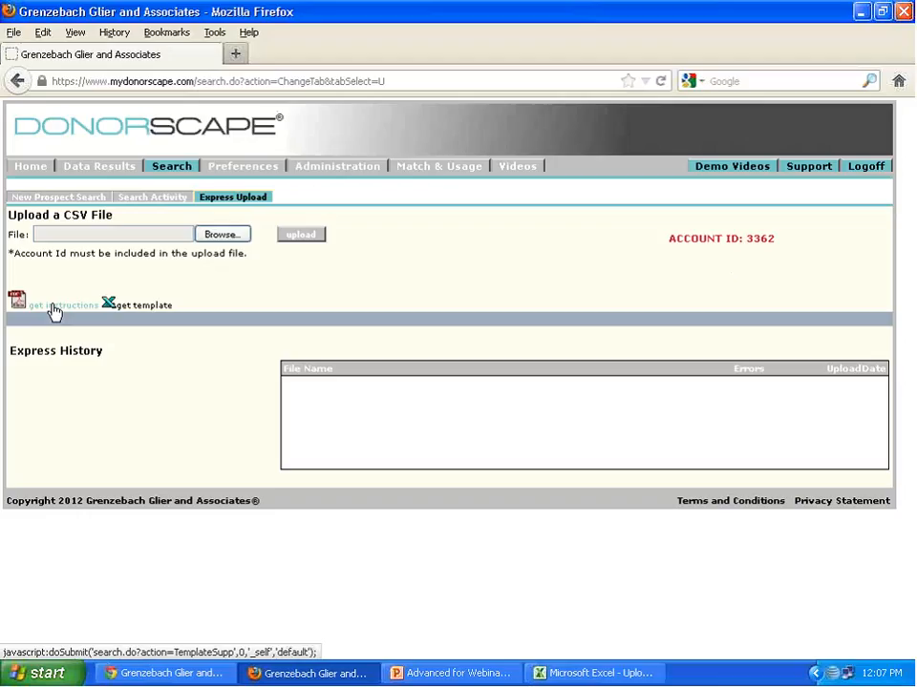
left_click(153, 306)
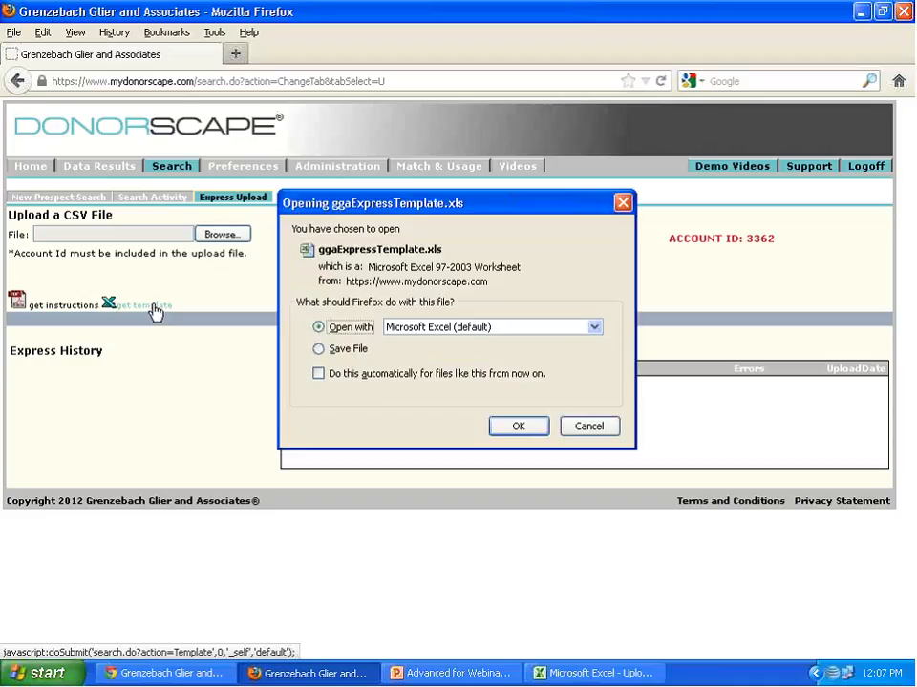
left_click(518, 427)
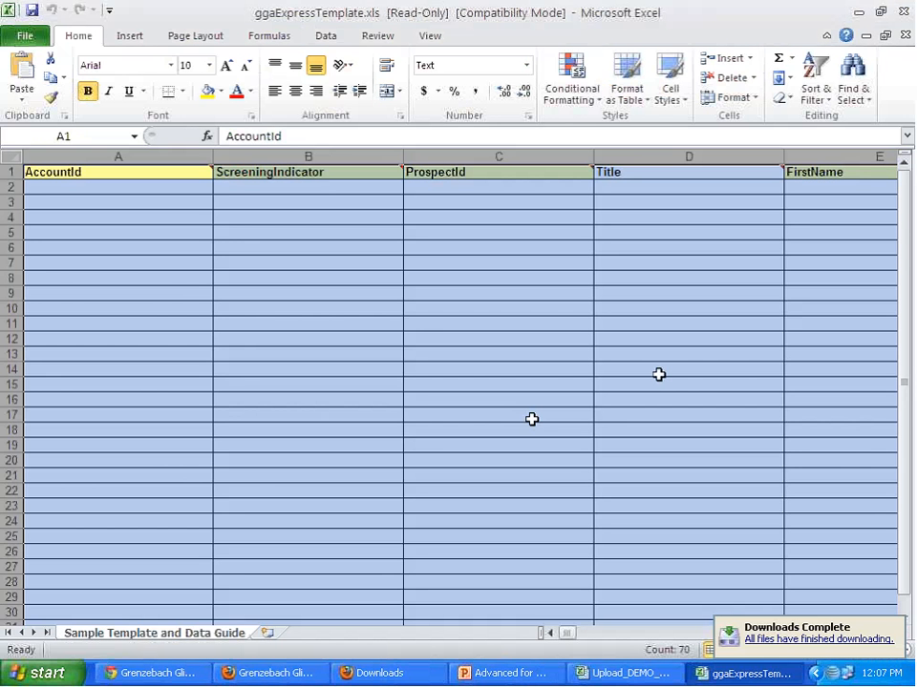
- Examine the template's column headers and their comments, from AccountId through the home address and employer columns
left_click(324, 371)
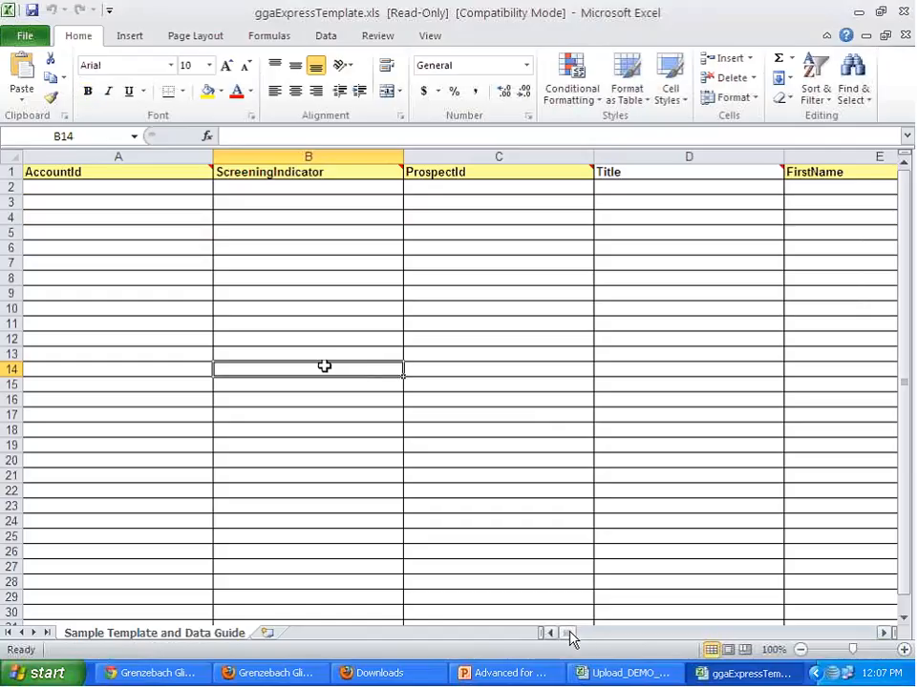
left_click_drag(571, 633, 546, 626)
left_click_drag(567, 634, 541, 629)
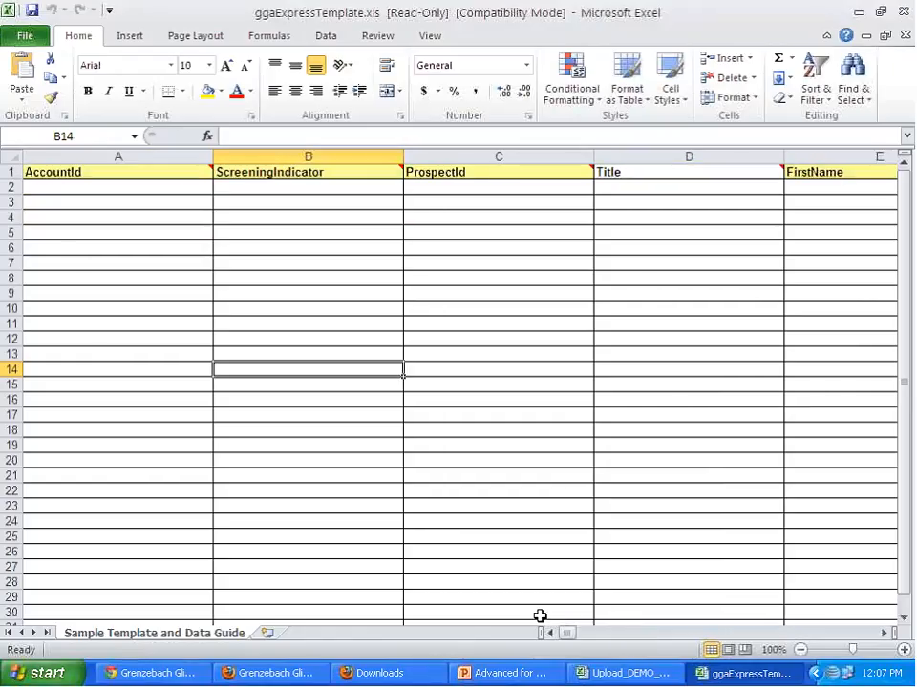
mouse_move(646, 178)
mouse_move(583, 176)
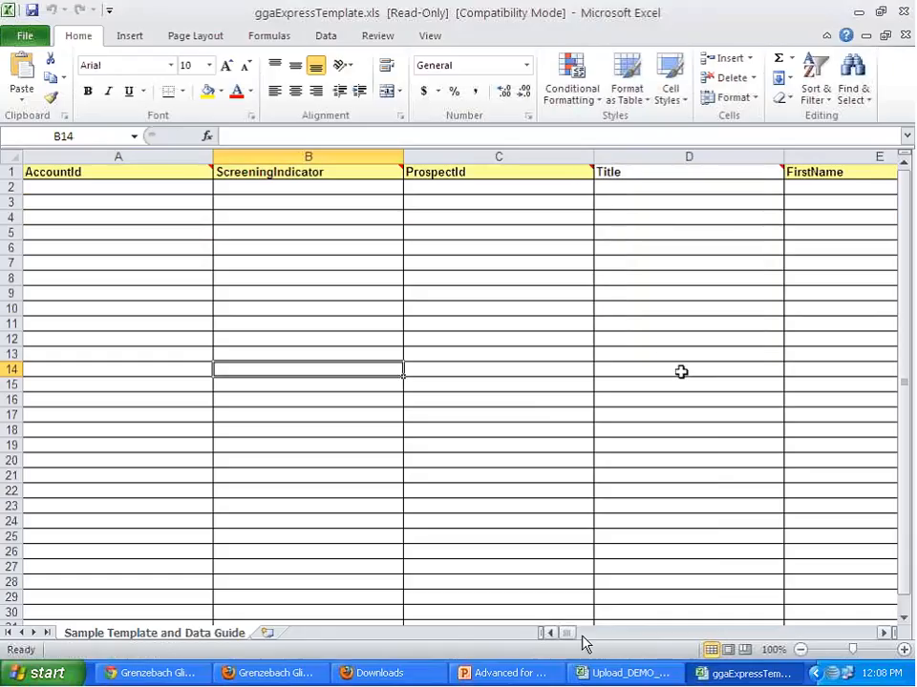
left_click_drag(569, 634, 616, 635)
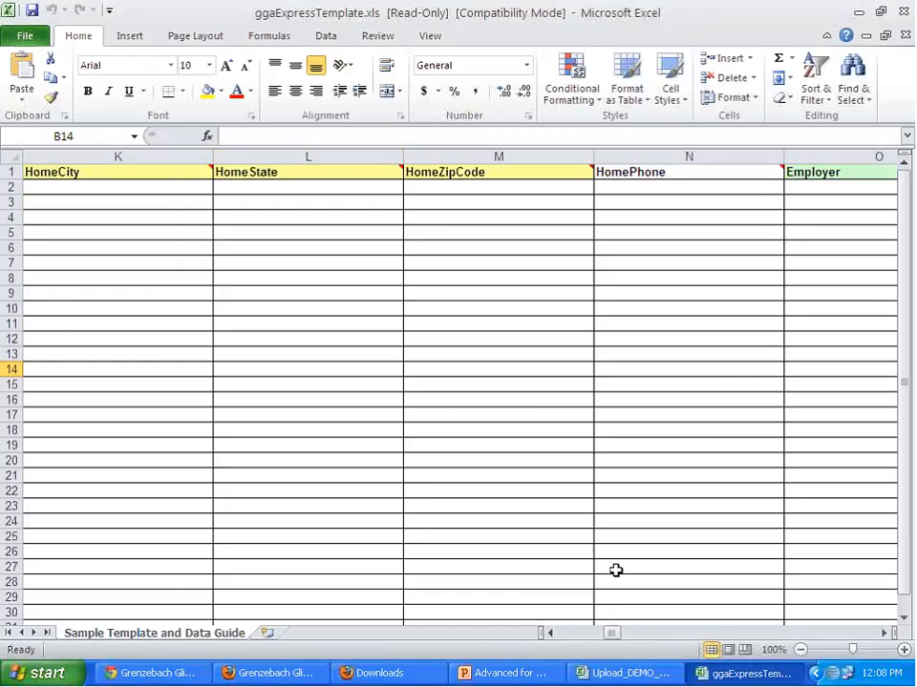
mouse_move(338, 173)
- Switch to Upload_DEMO_2012.xls, read the AccountId and ScreeningIndicator header comments, and check the account ID on the Express Upload page in Firefox
left_click(659, 675)
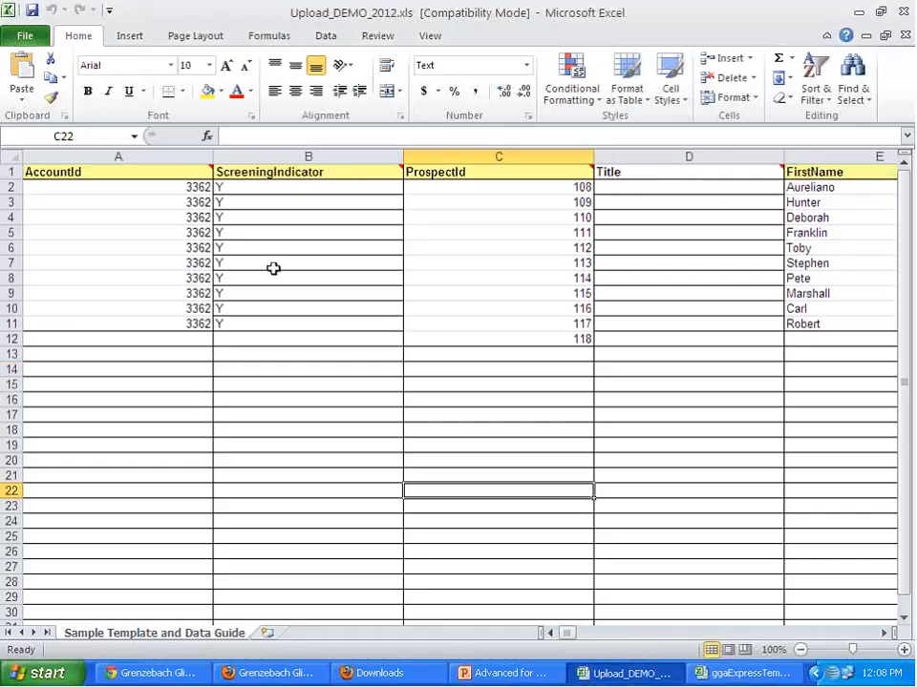
mouse_move(303, 174)
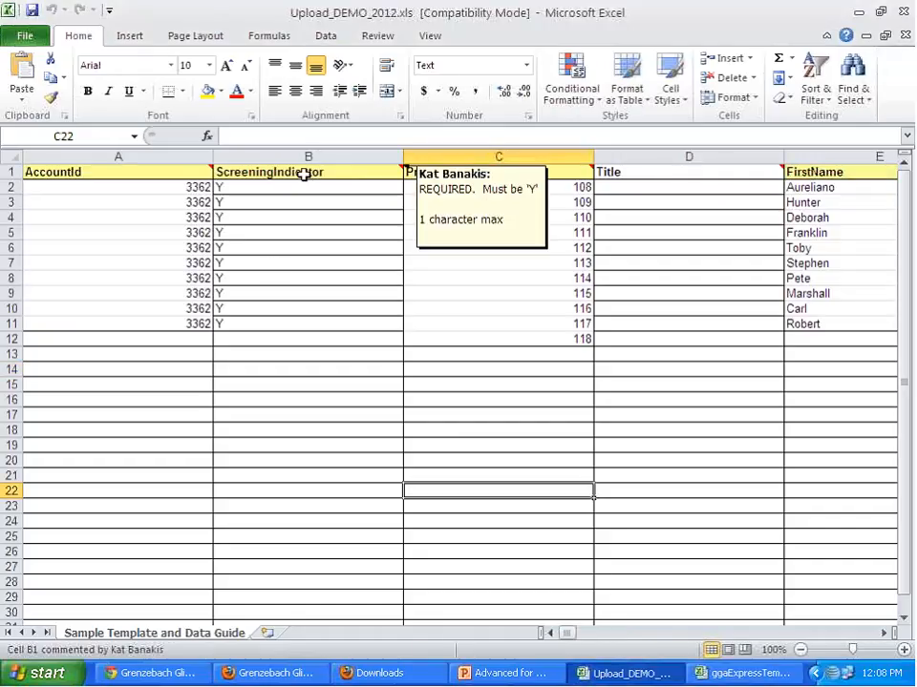
mouse_move(138, 176)
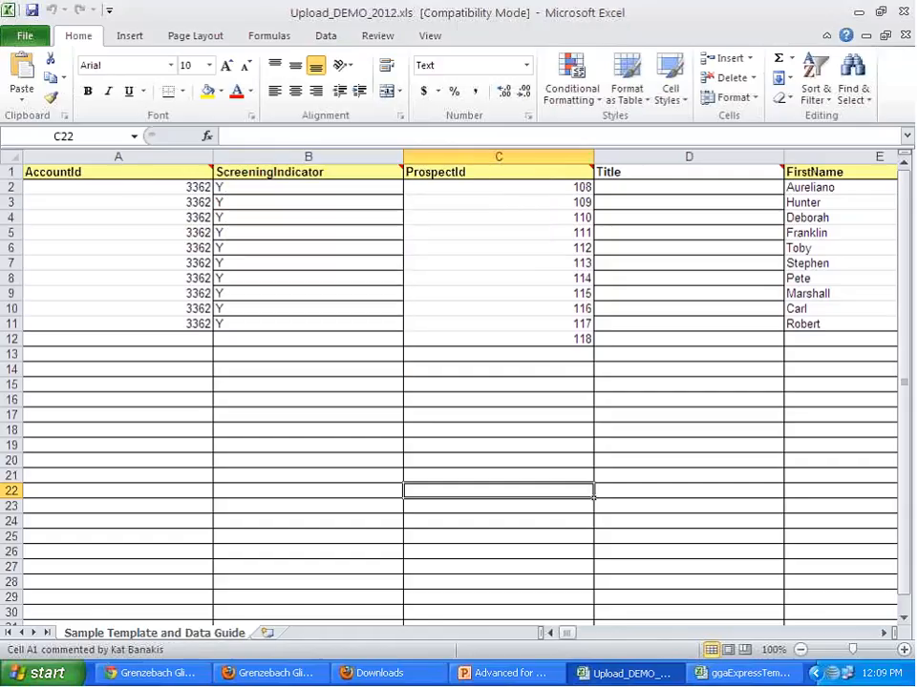
left_click(162, 674)
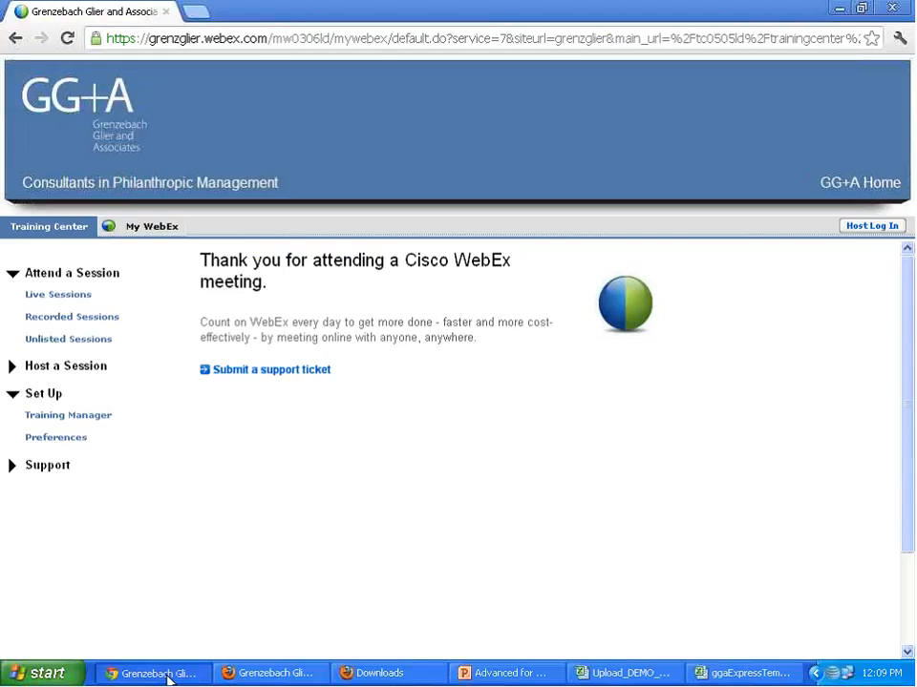
left_click(237, 671)
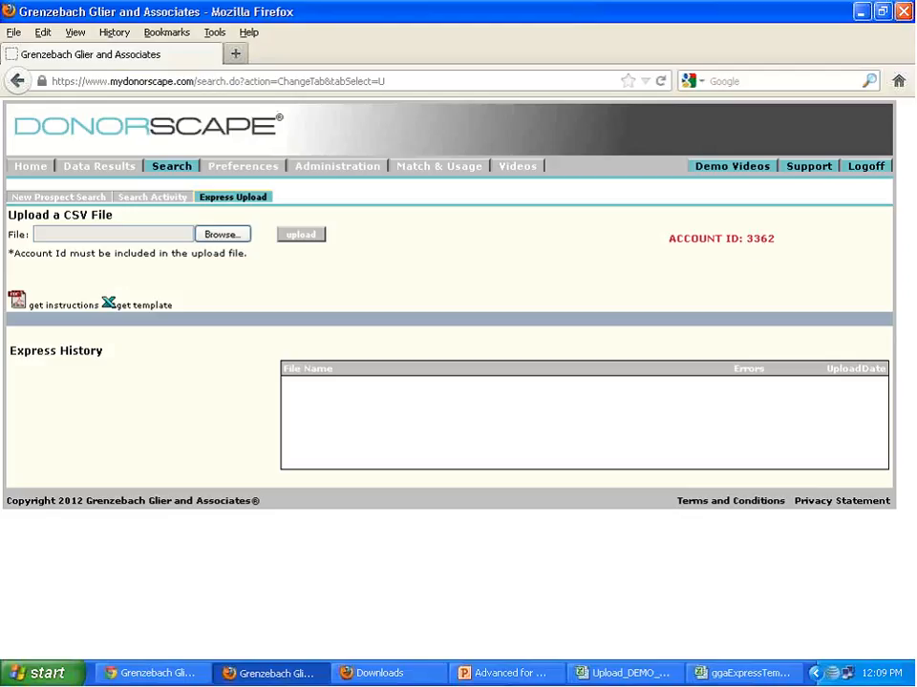
- Switch back to Upload_DEMO_2012.xls in Excel and enter AK as the missing HomeState in rows 3 and 8
left_click(640, 676)
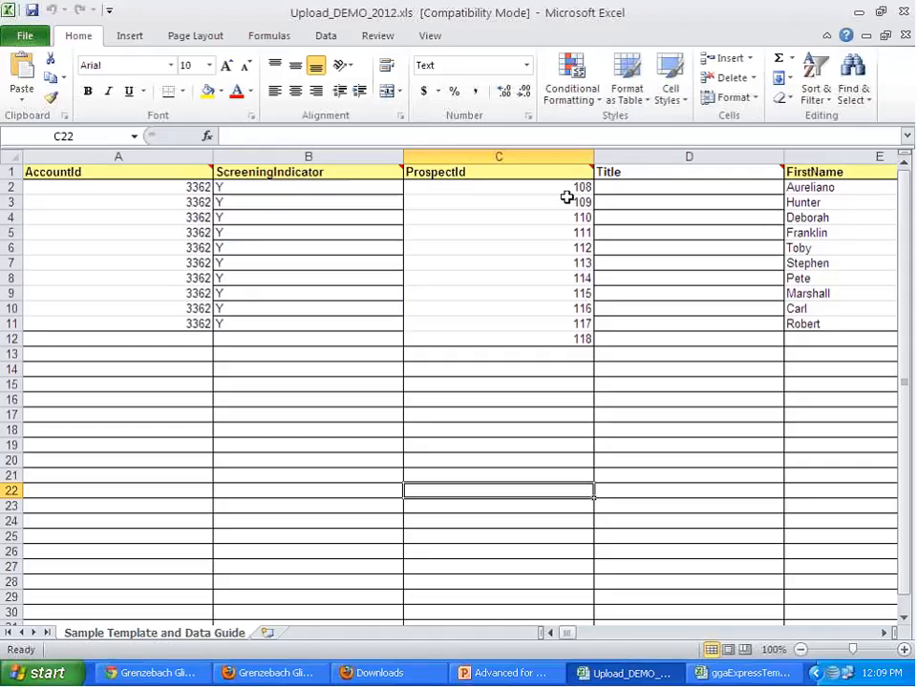
left_click_drag(566, 635, 605, 640)
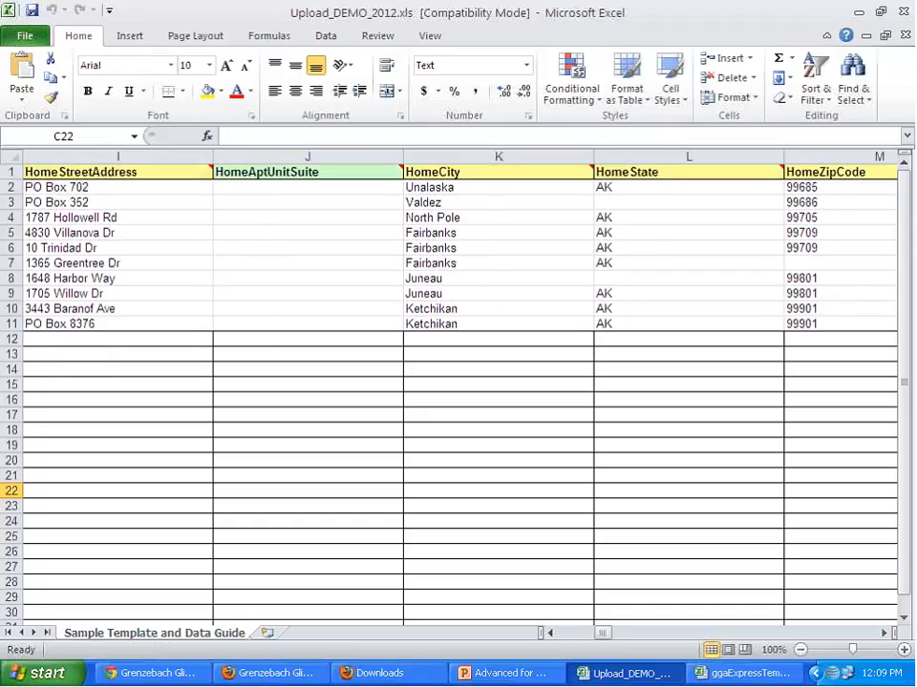
left_click(607, 203)
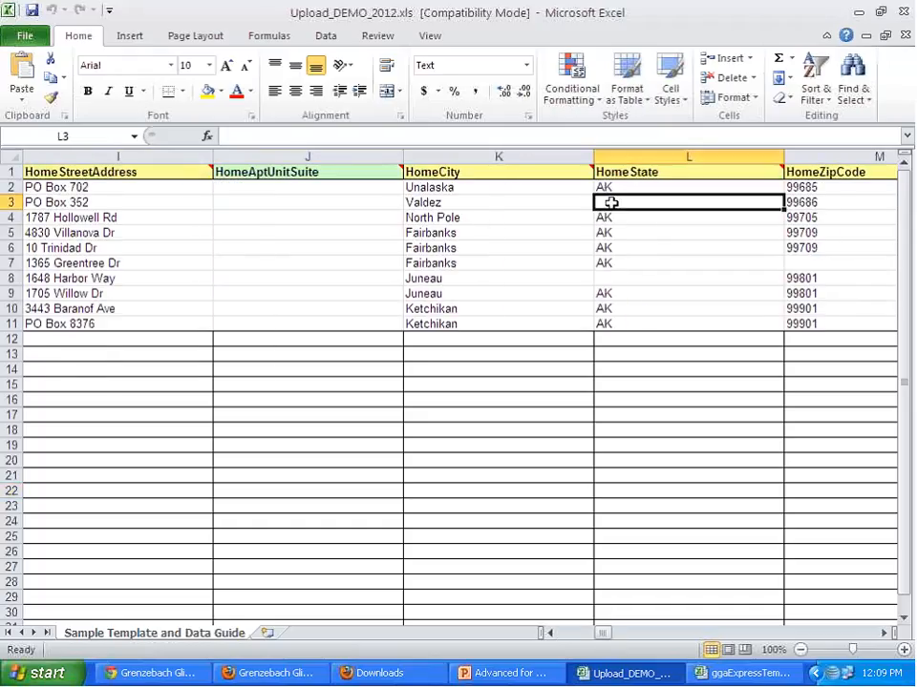
type("AK")
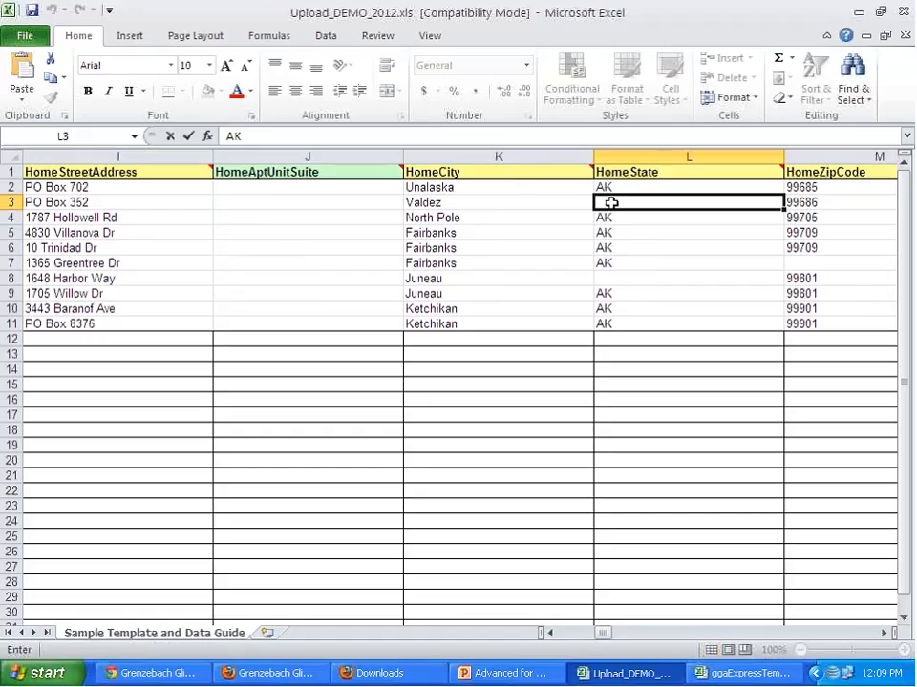
key("Return")
key("Return")
key("Down")
key("Down")
key("Down")
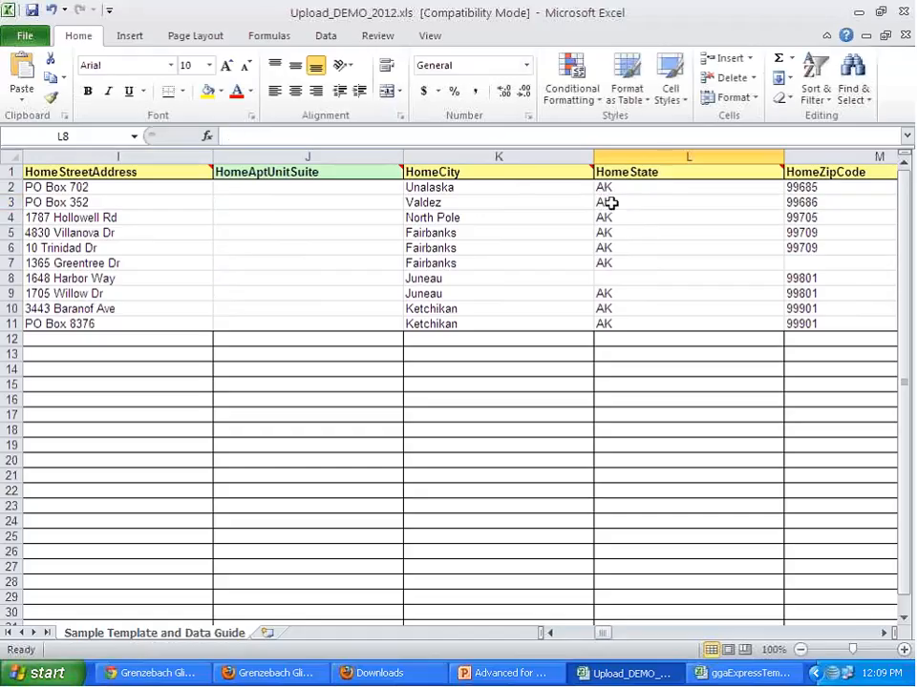
type("AK")
- Enter 99999 as the missing HomeZipCode in row 7
key("Tab")
key("Up")
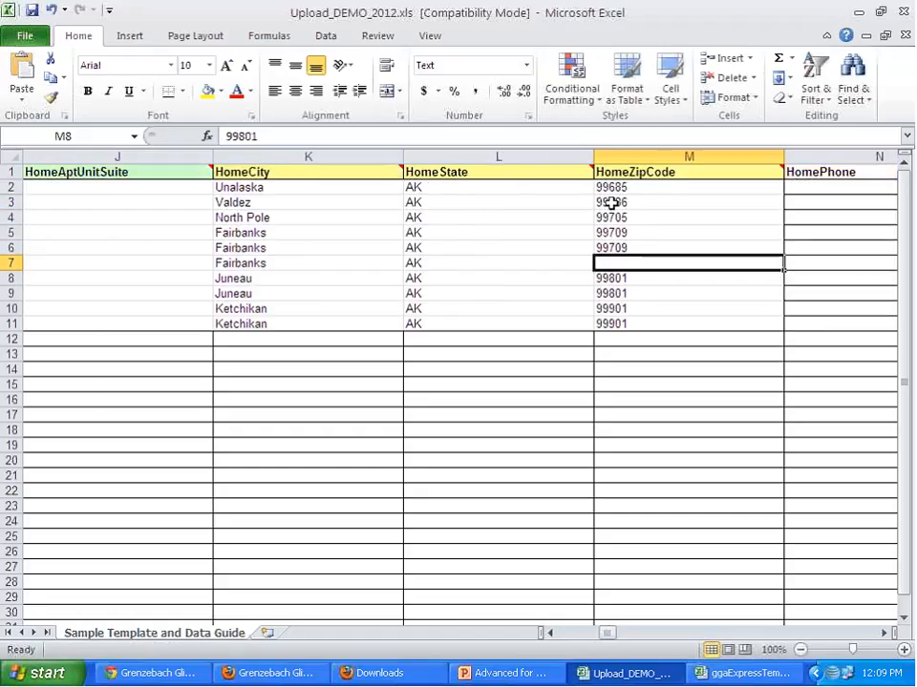
type("9")
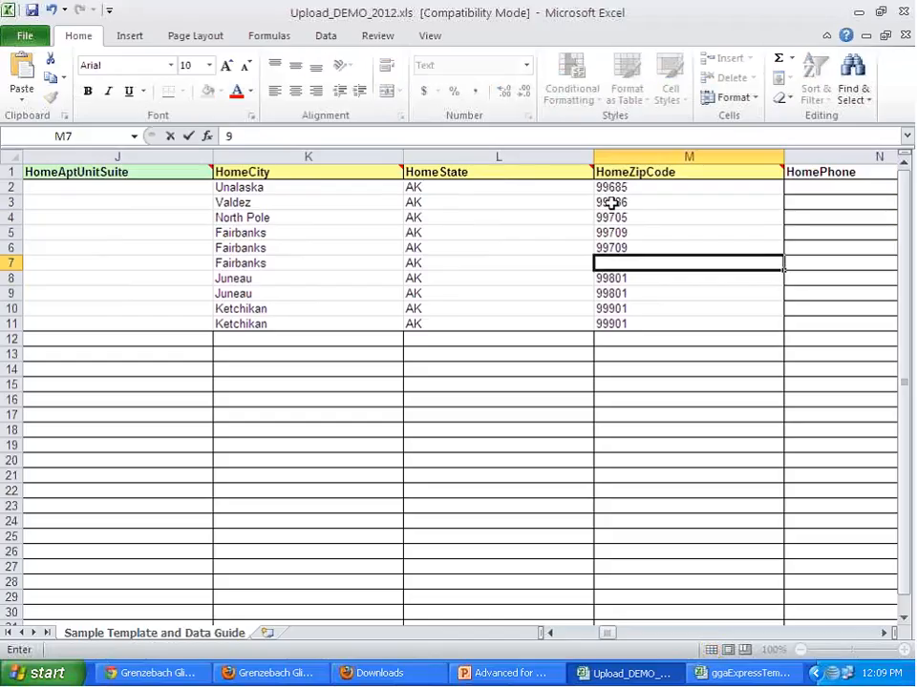
type("9999")
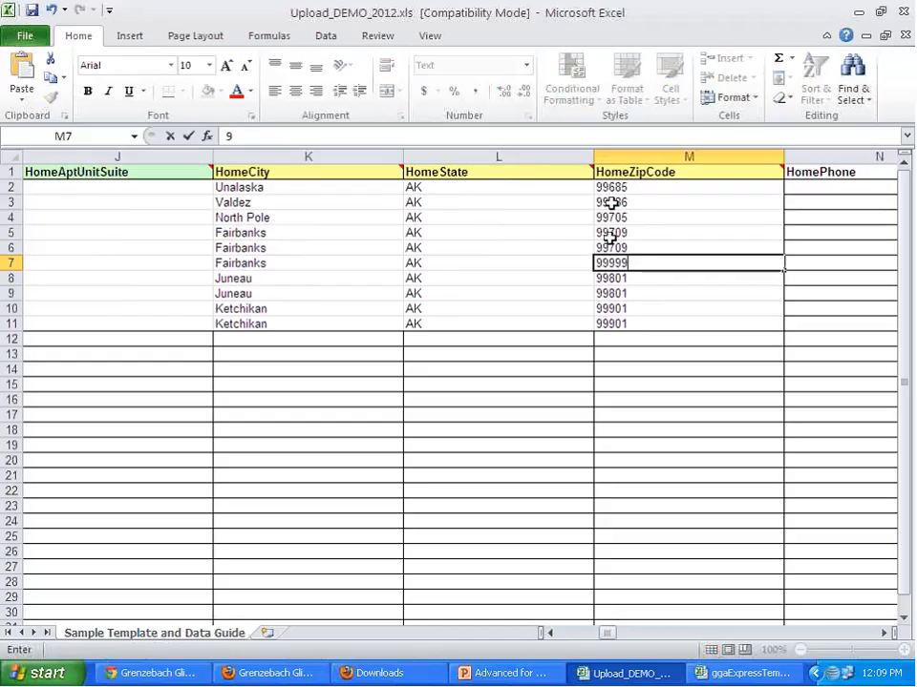
key("Right")
key("Right")
key("Right")
key("Right")
key("Right")
key("Right")
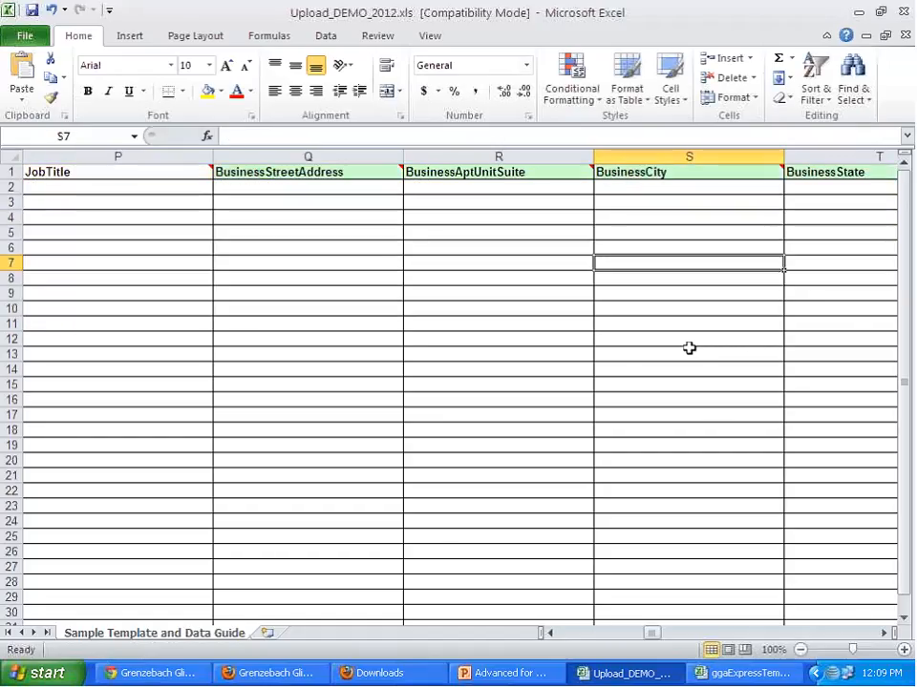
- Examine the remaining columns of the upload sheet, from HomePhone through the business, seasonal and giving fields to ClientDefinedField_20
key("Right")
key("Right")
key("Right")
key("Right")
key("Right")
key("Right")
key("Right")
key("Right")
key("Right")
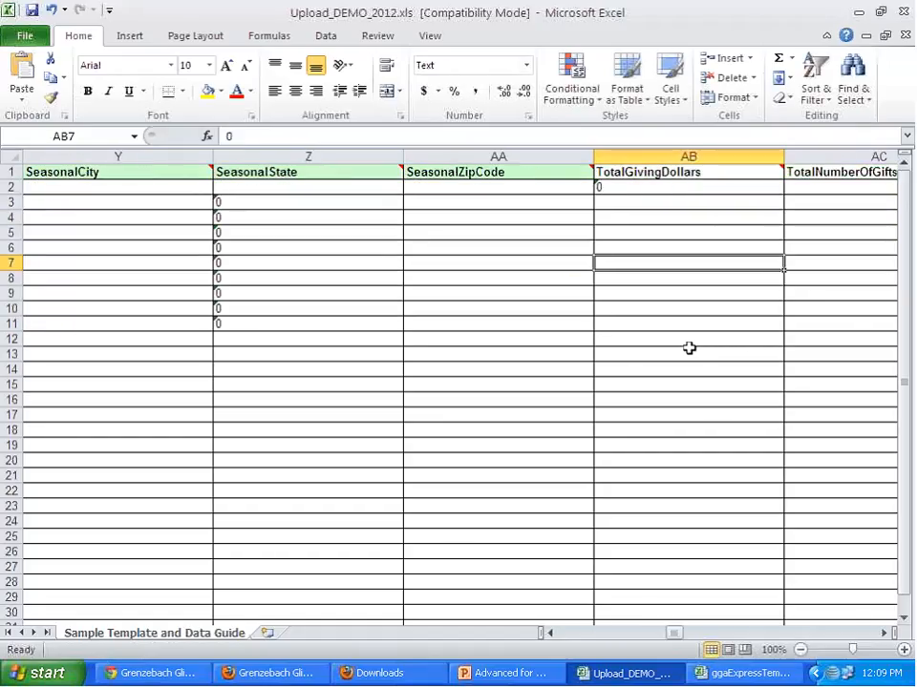
key("Right")
key("Right")
key("Right")
key("Right")
key("Right")
key("Right")
key("Right")
key("Right")
key("Right")
key("Right")
key("Right")
key("Right")
key("Right")
key("Right")
key("Right")
key("Right")
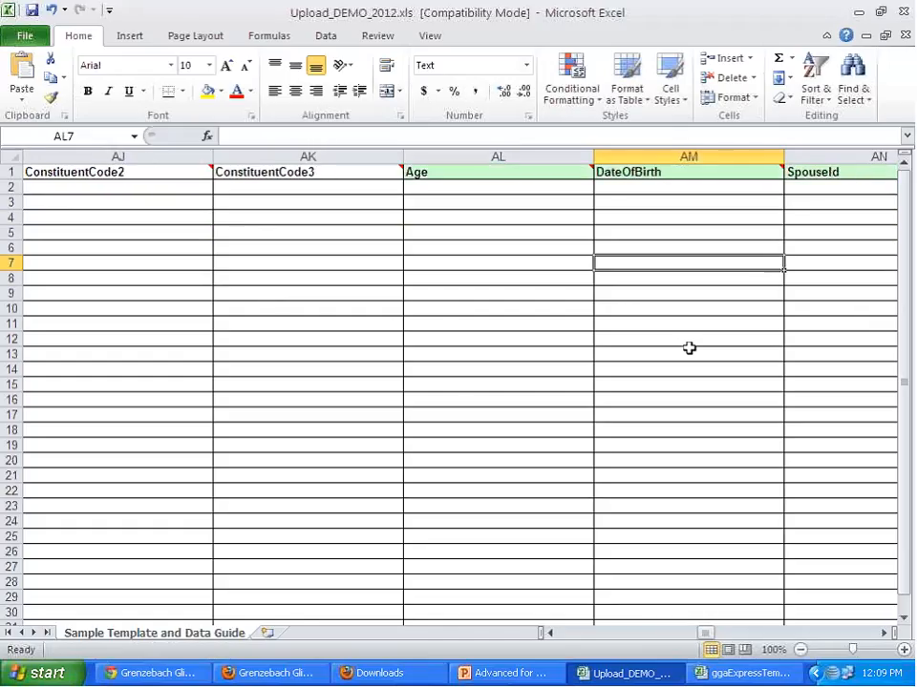
key("Right")
key("Right")
key("Right")
key("Right")
key("Right")
key("Right")
key("Right")
key("Right")
key("Right")
key("Right")
key("Right")
key("Right")
key("Right")
key("Right")
key("Right")
key("Right")
key("Right")
key("Right")
key("Right")
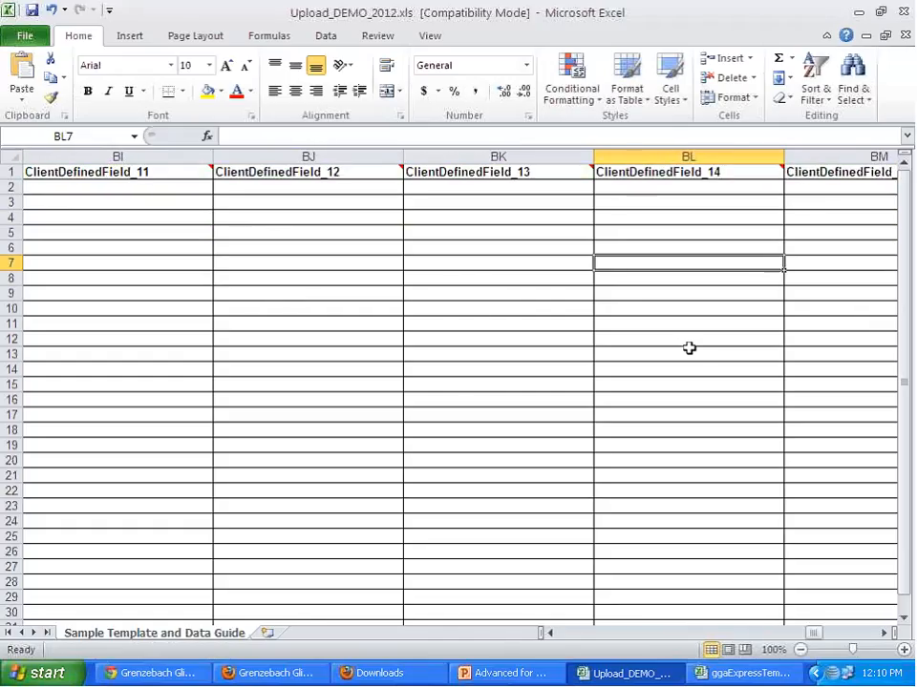
key("Right")
key("Right")
key("Right")
key("Right")
key("Right")
key("Right")
key("Right")
key("Left")
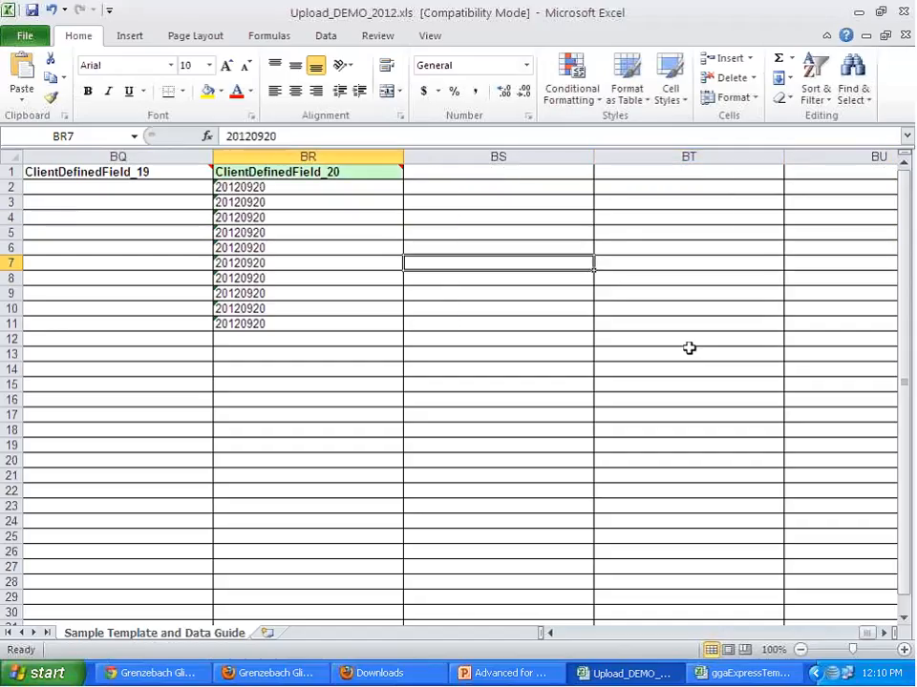
key("Left")
key("Right")
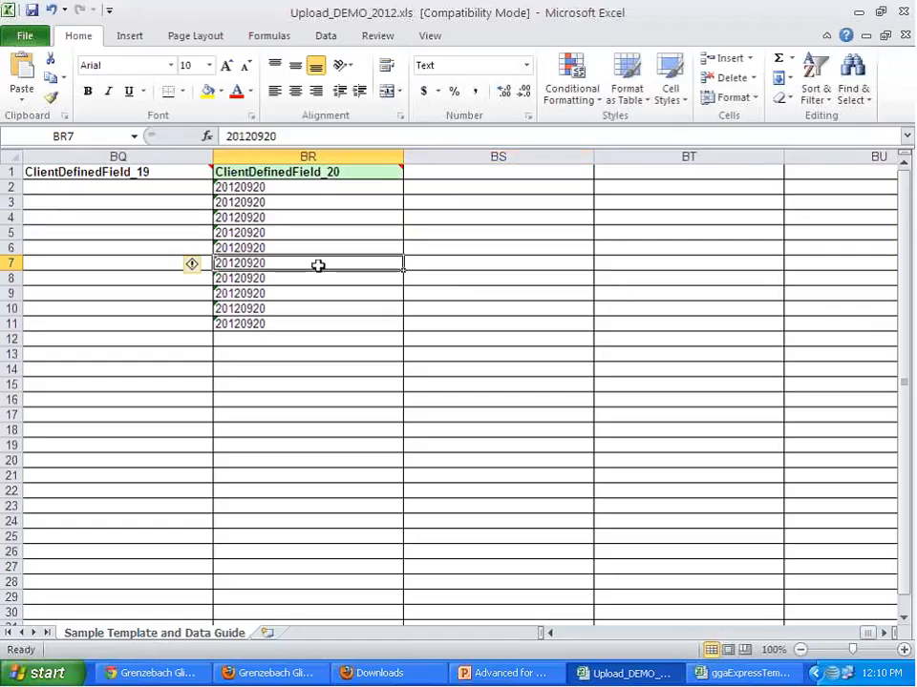
- Delete the empty Title column between ProspectId and FirstName
left_click_drag(867, 637, 571, 630)
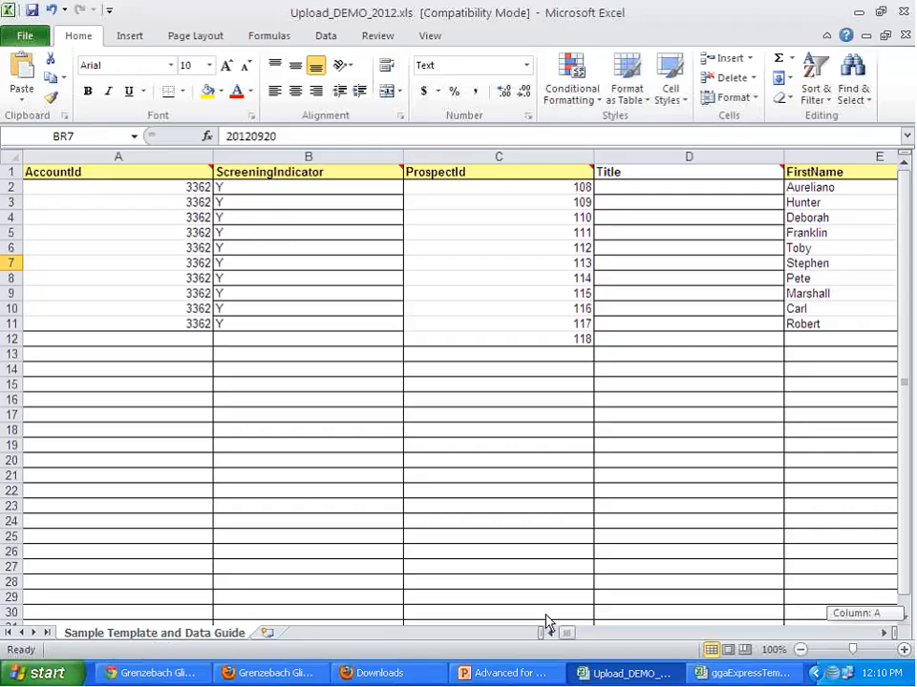
left_click(726, 149)
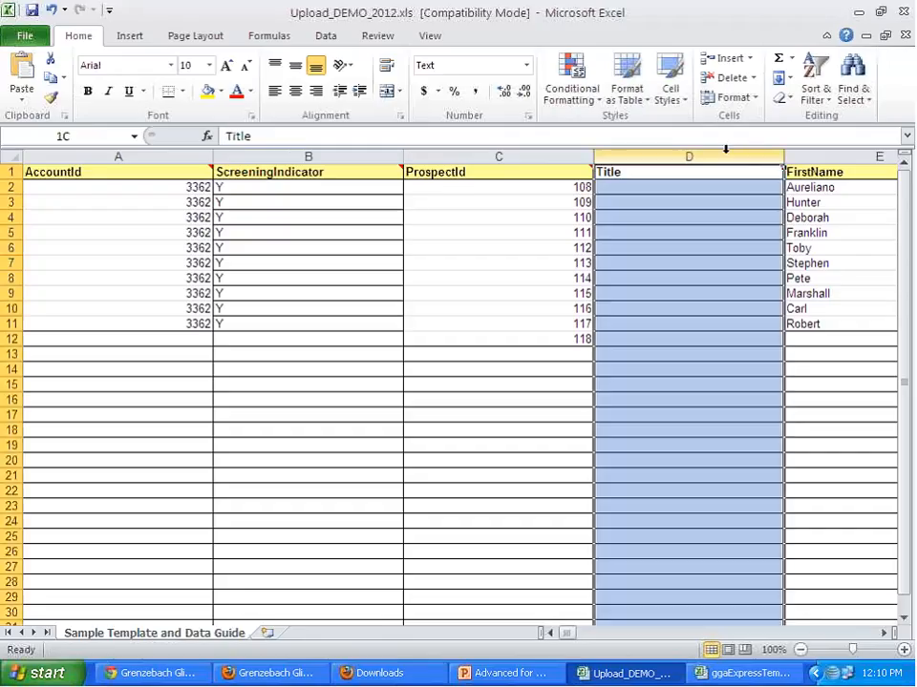
right_click(719, 261)
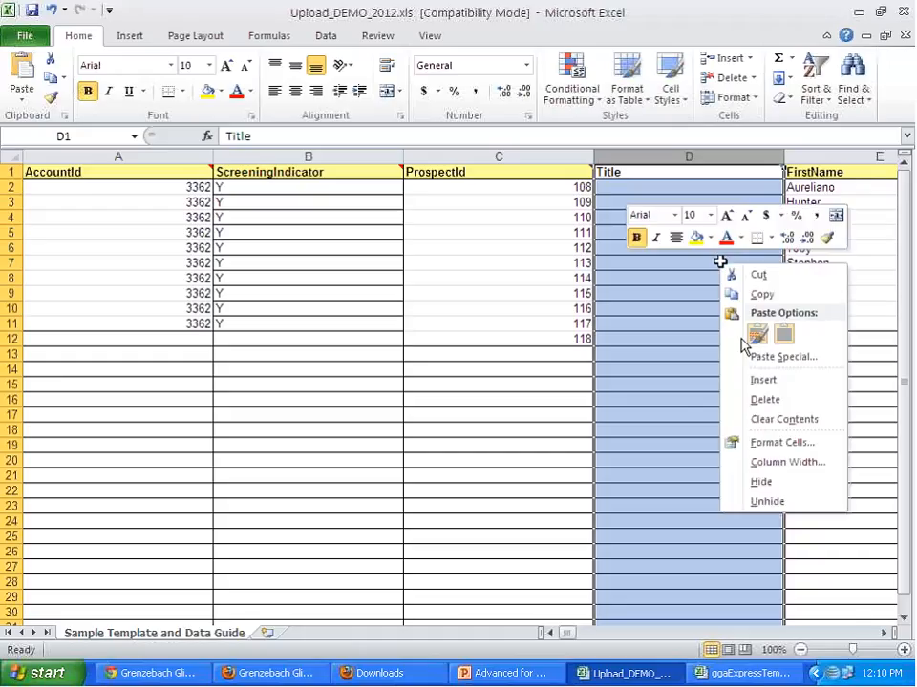
left_click(781, 401)
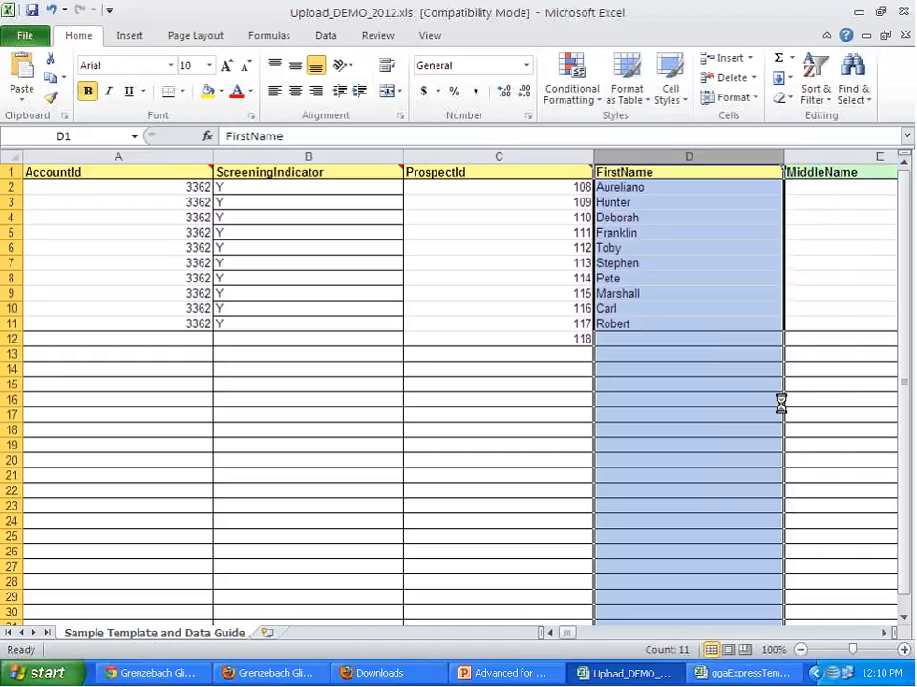
- Delete the three columns from MiddleName through Suffix
left_click(867, 155)
left_click_drag(867, 154, 157, 173)
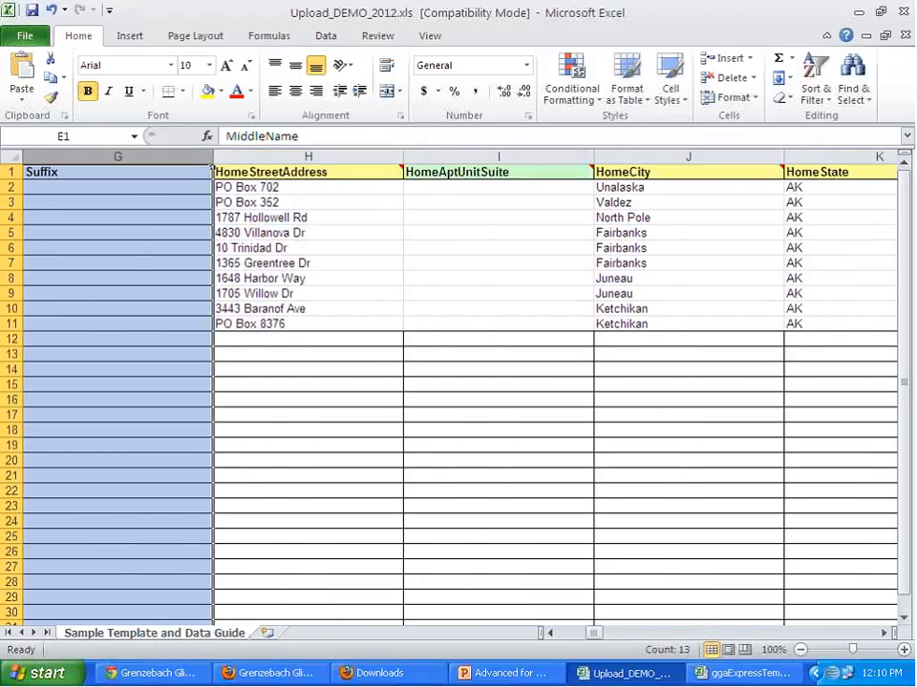
right_click(130, 189)
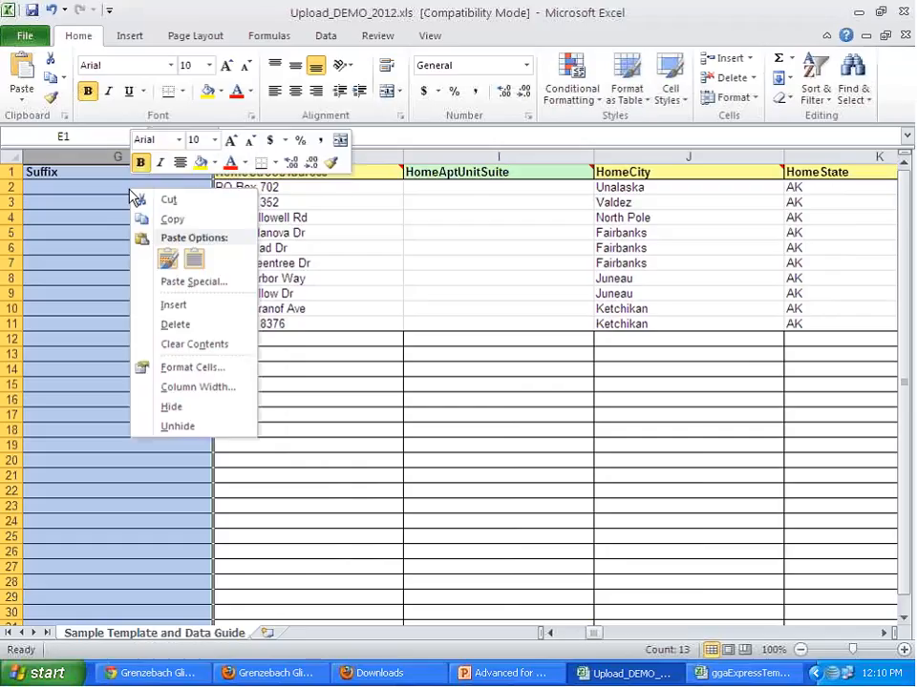
left_click(165, 322)
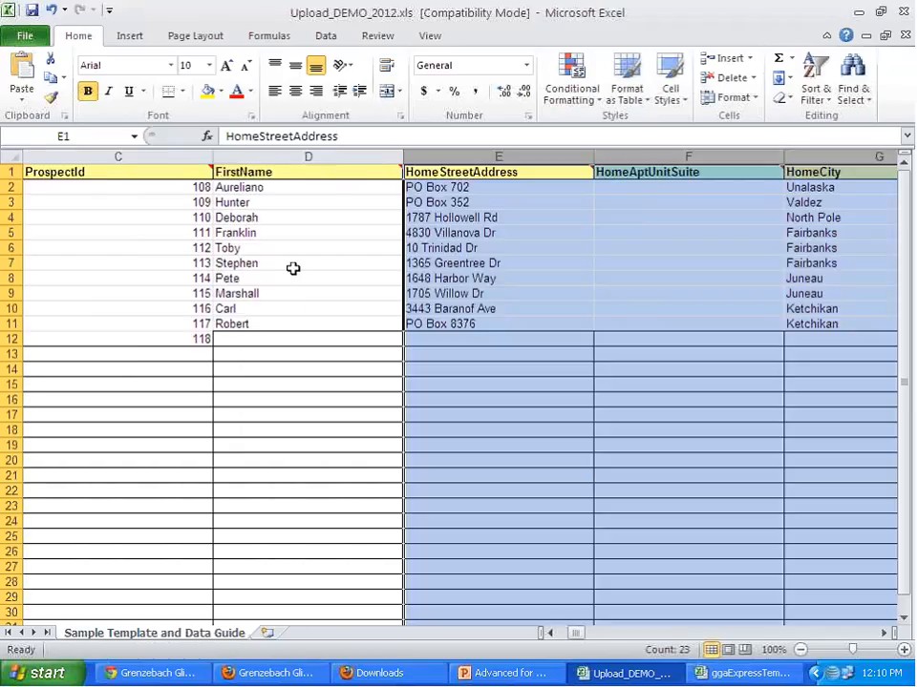
- Delete the empty HomeAptUnitSuite column between HomeStreetAddress and HomeCity
left_click(713, 150)
right_click(712, 149)
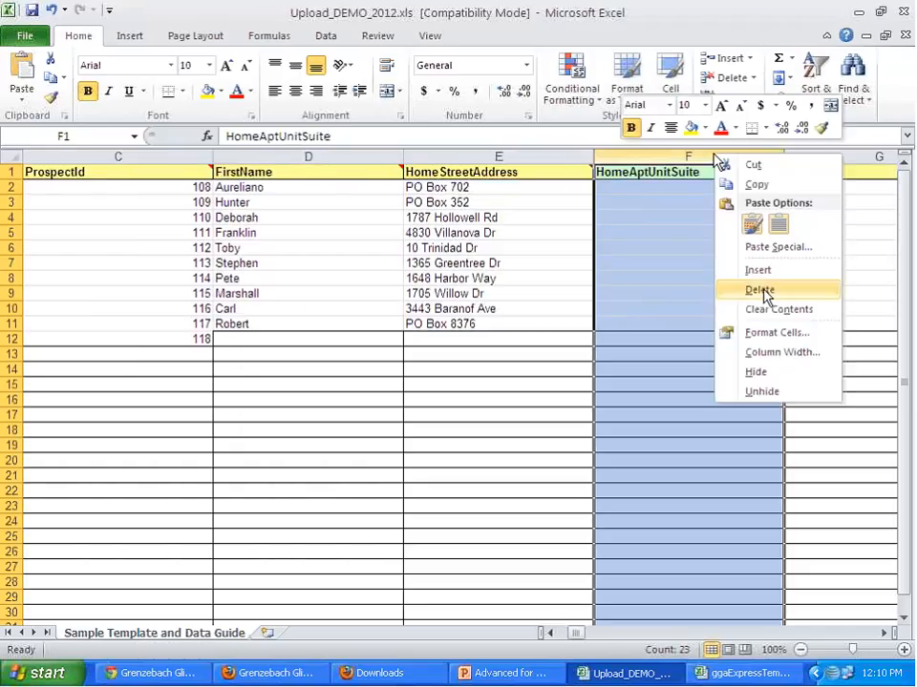
left_click(735, 286)
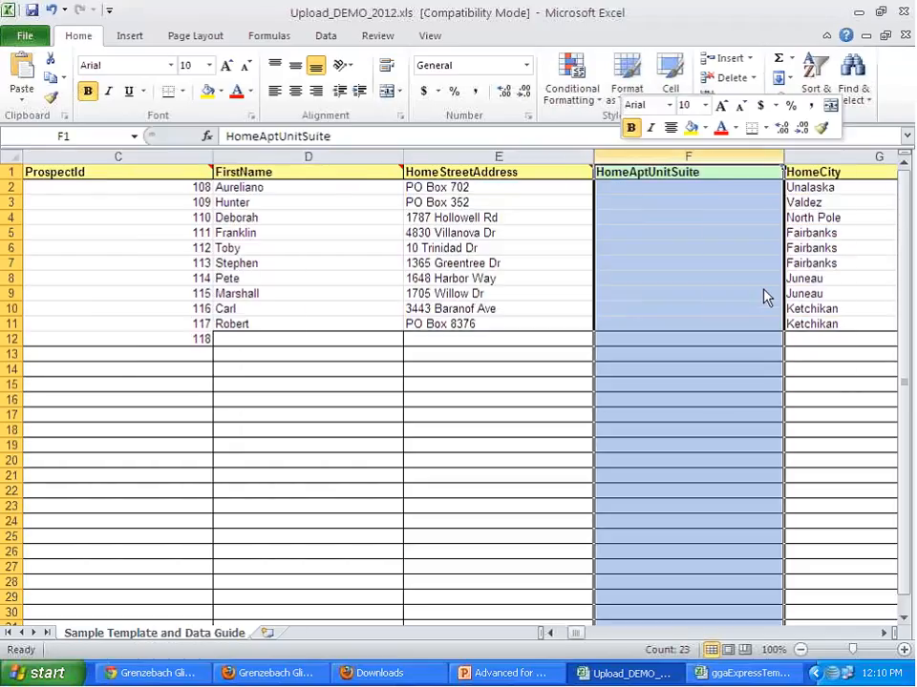
- Delete the empty HomePhone and Employer columns after HomeZipCode
left_click(887, 633)
left_click(887, 633)
left_click(887, 634)
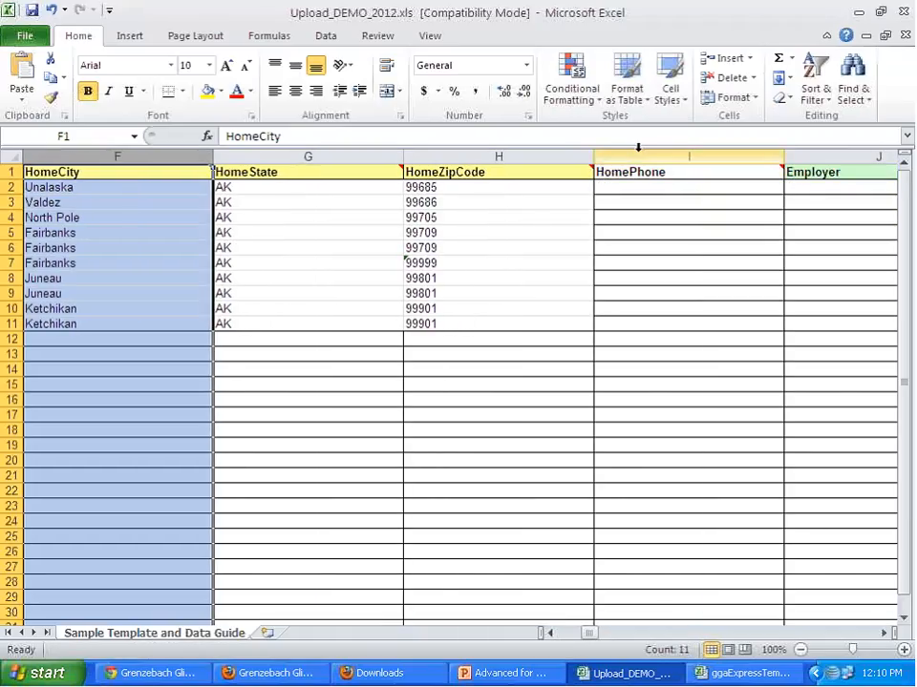
left_click_drag(638, 150, 806, 156)
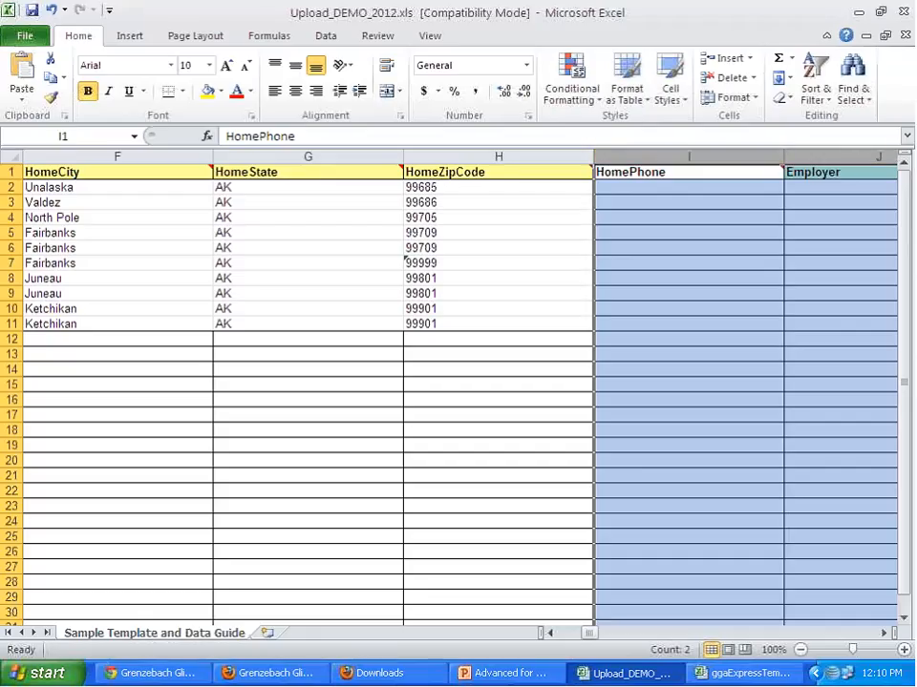
right_click(698, 326)
left_click(781, 456)
- Delete the empty columns from JobTitle through SeasonalCity, including all business address fields and BusinessPhone
left_click(886, 634)
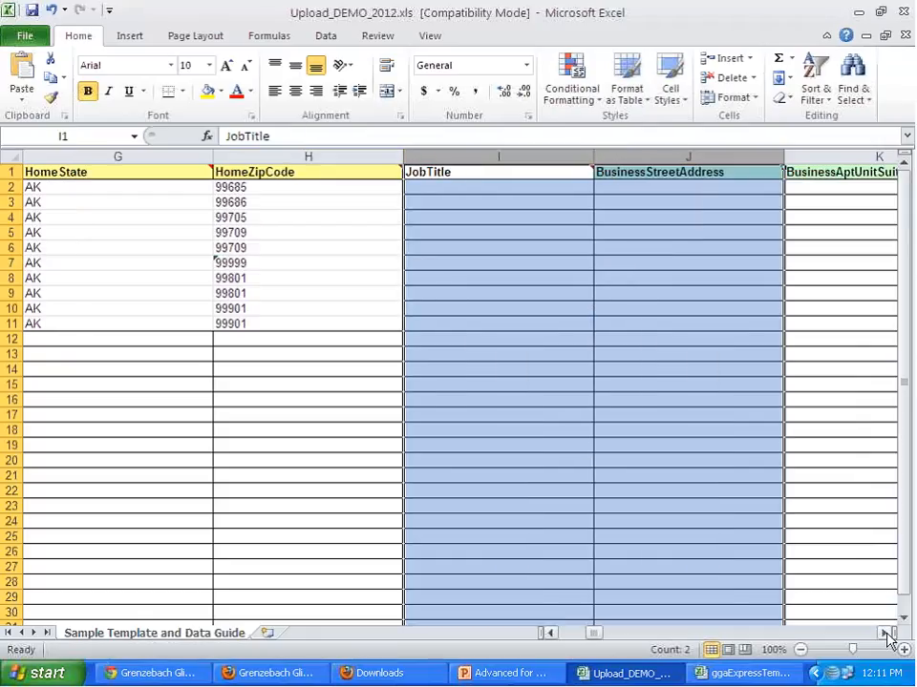
left_click(886, 634)
left_click(887, 634)
left_click(886, 634)
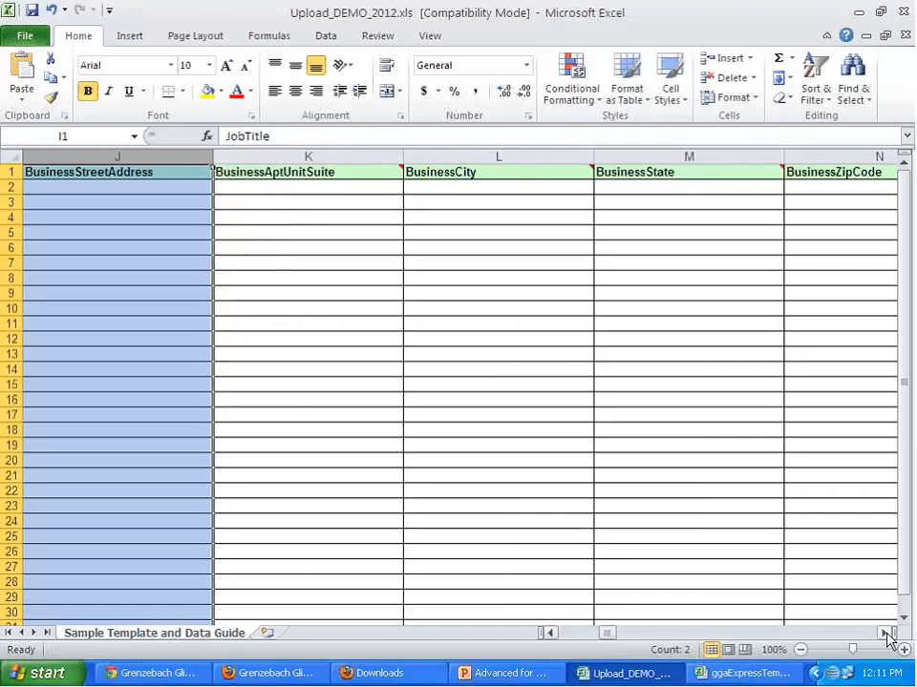
left_click(377, 155, "ctrl")
left_click(496, 155, "ctrl")
left_click(621, 154, "ctrl")
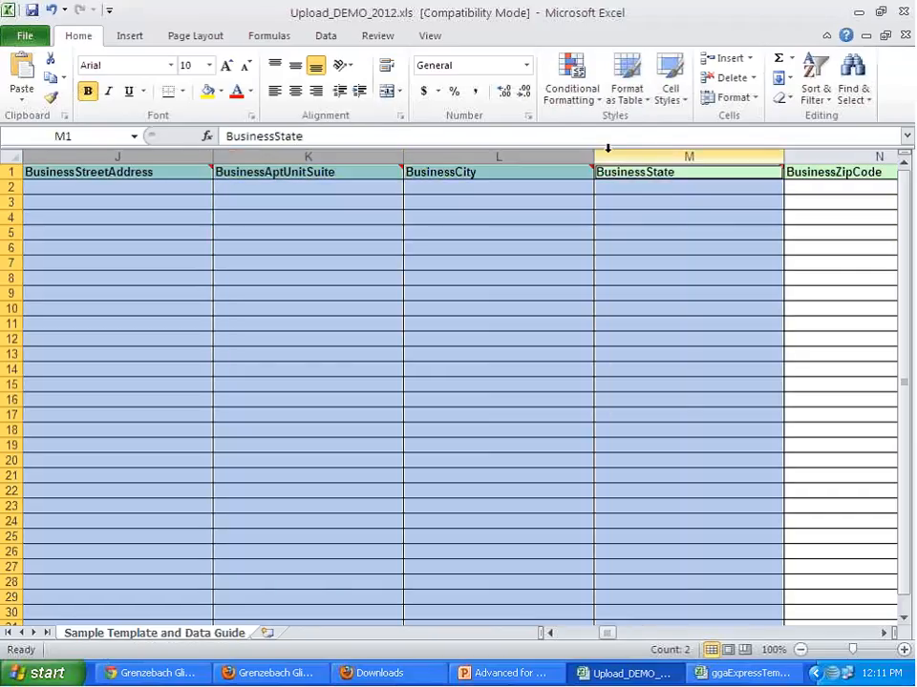
left_click(848, 153, "ctrl")
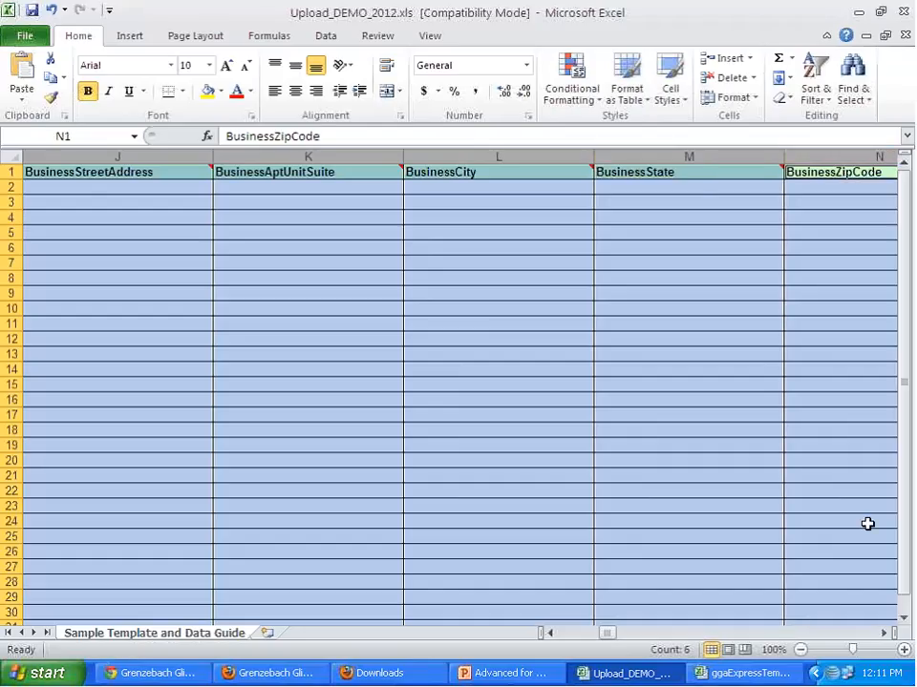
left_click(885, 634)
left_click(884, 634)
left_click(884, 634)
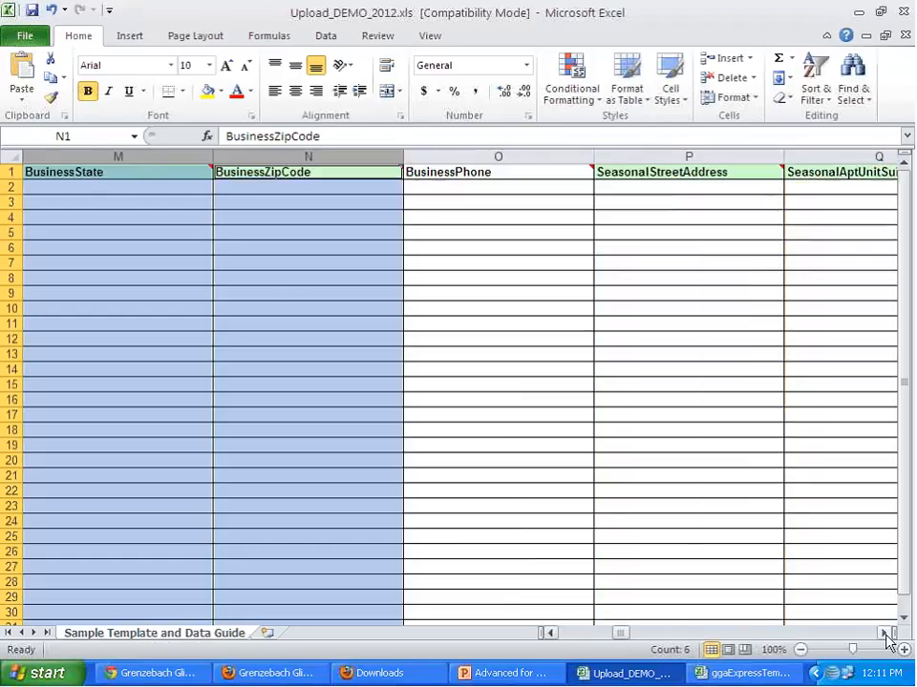
left_click(884, 634)
left_click_drag(373, 149, 808, 149)
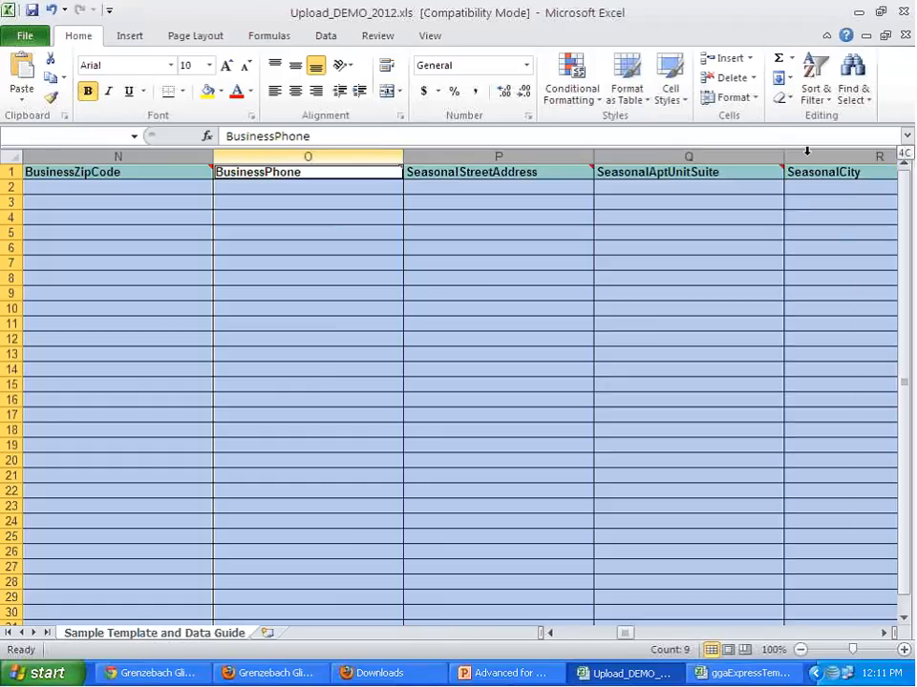
right_click(686, 278)
left_click(797, 413)
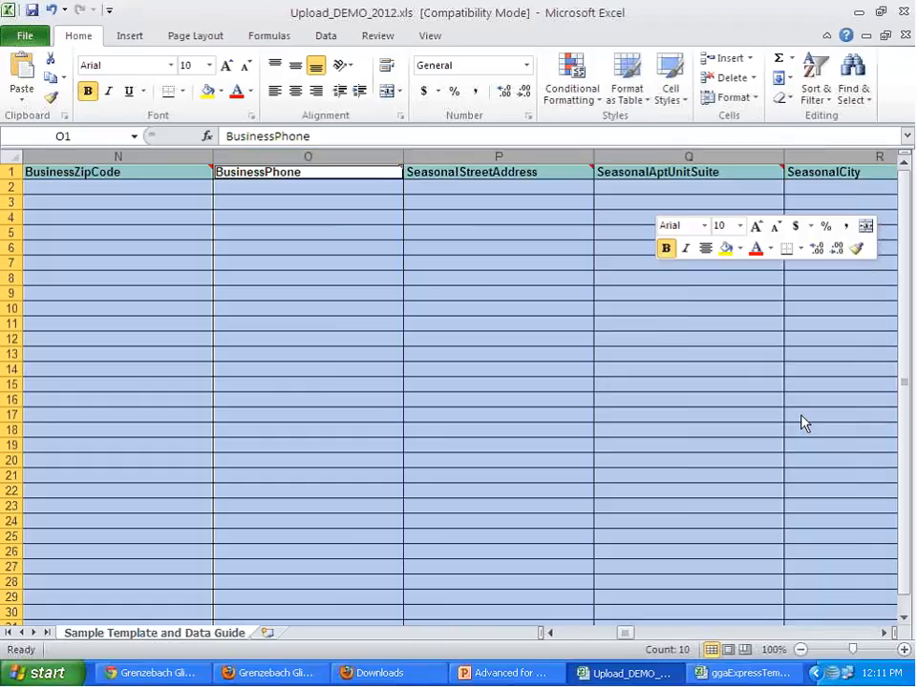
- Delete the SeasonalState and SeasonalZipCode columns
left_click_drag(469, 145, 629, 146)
right_click(631, 278)
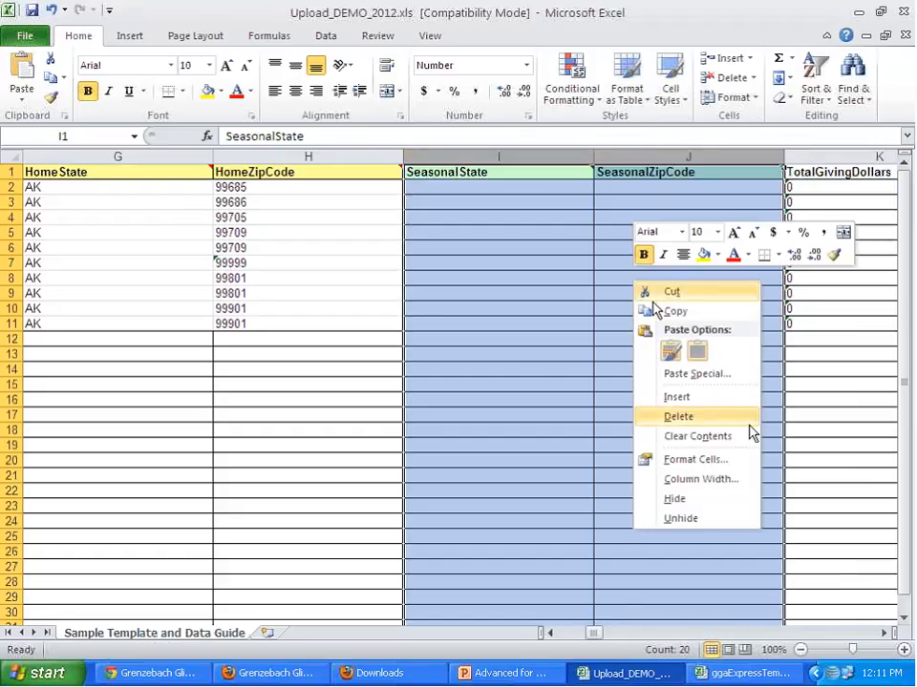
left_click(740, 416)
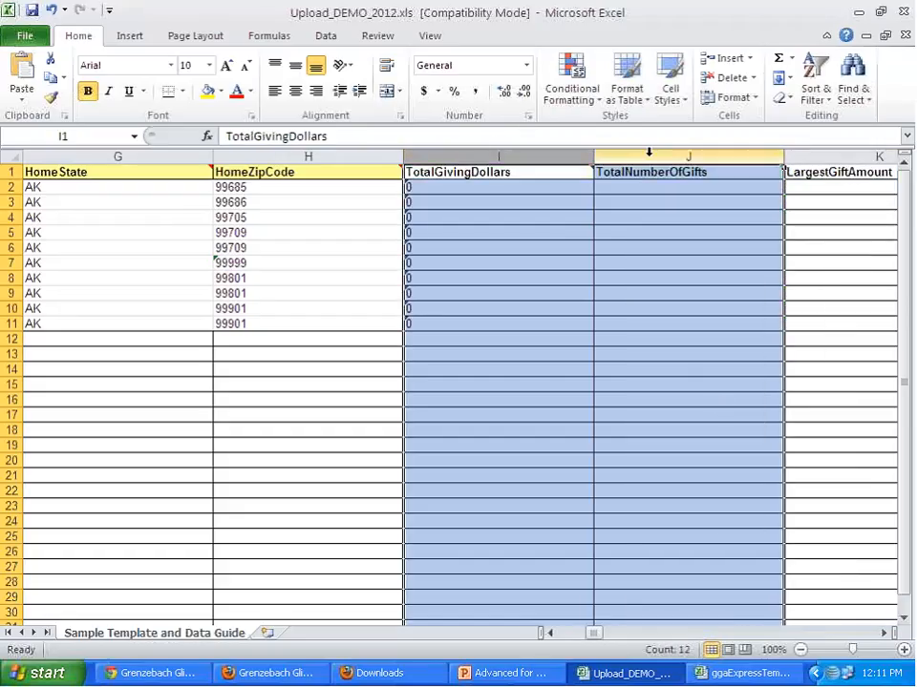
- Delete the columns from TotalNumberOfGifts through ClientDefinedField_19, keeping TotalGivingDollars and ClientDefinedField_20
left_click_drag(647, 149, 360, 156)
right_click(345, 268)
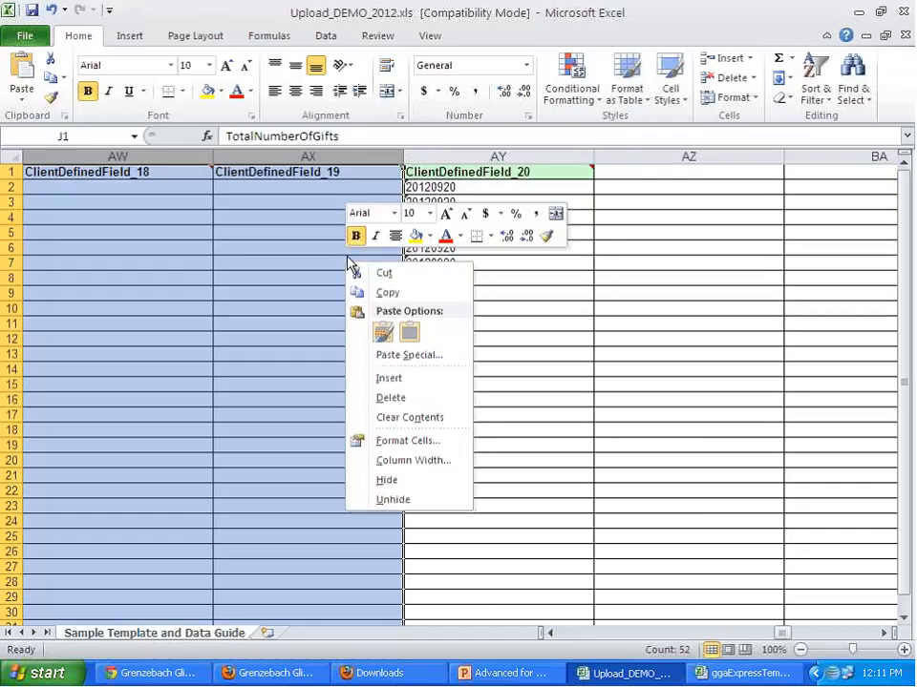
left_click(430, 398)
left_click(362, 386)
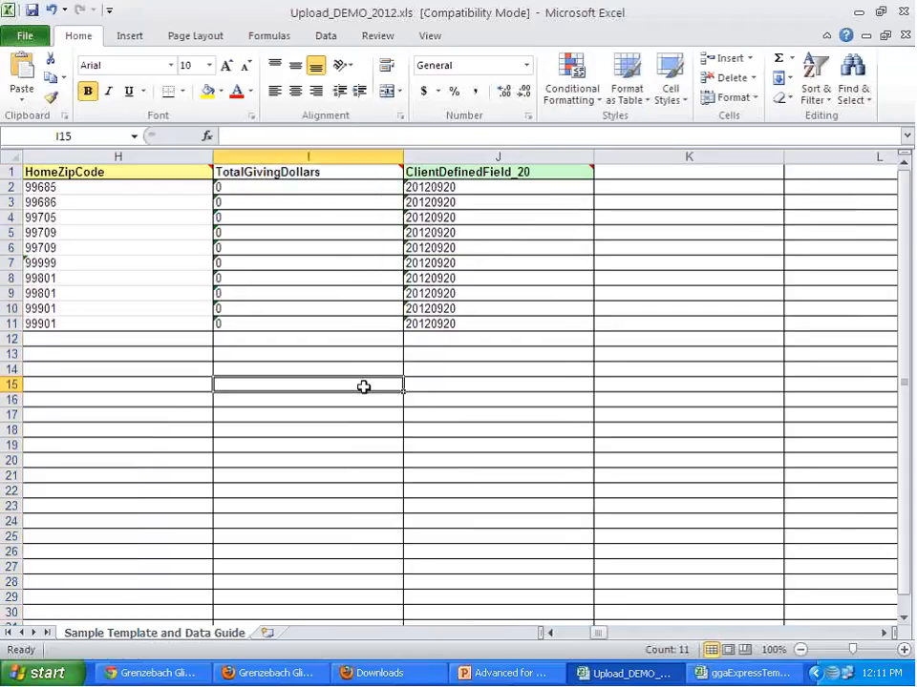
- Delete row 12, which holds only a stray ProspectId below the prospect records
left_click_drag(600, 635, 562, 632)
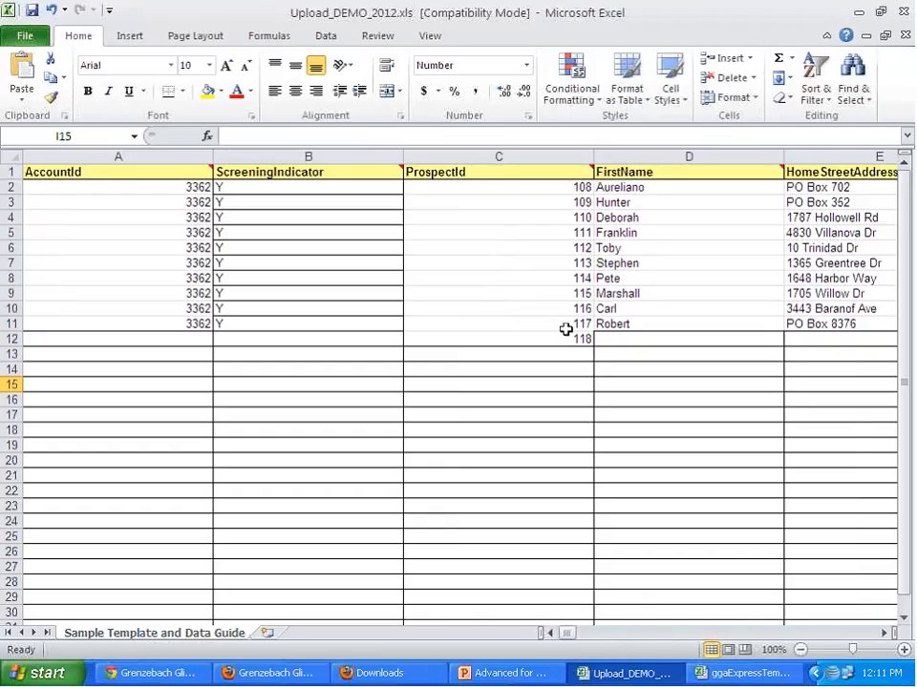
right_click(8, 338)
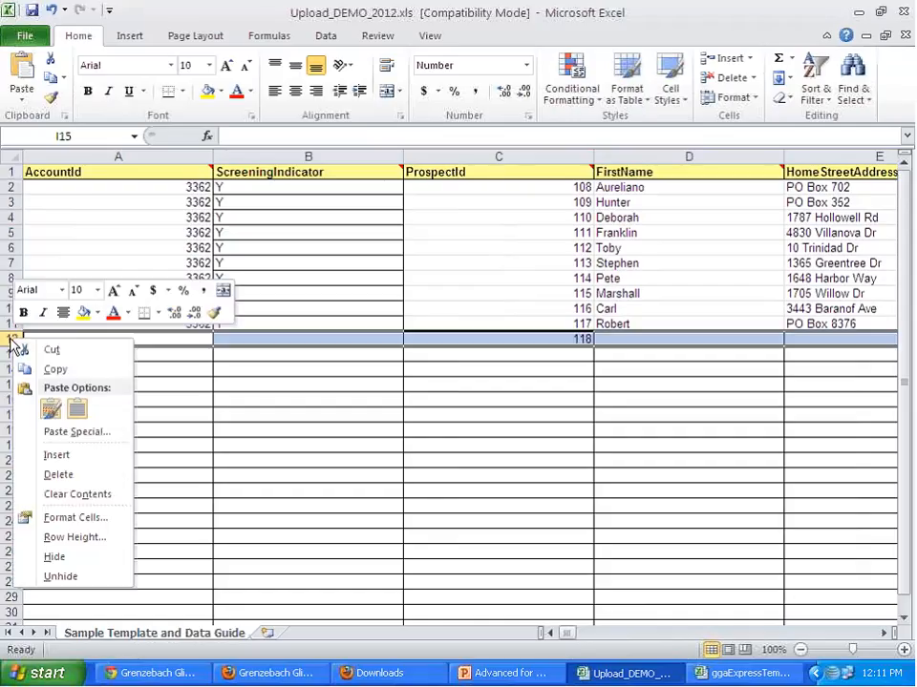
left_click(66, 476)
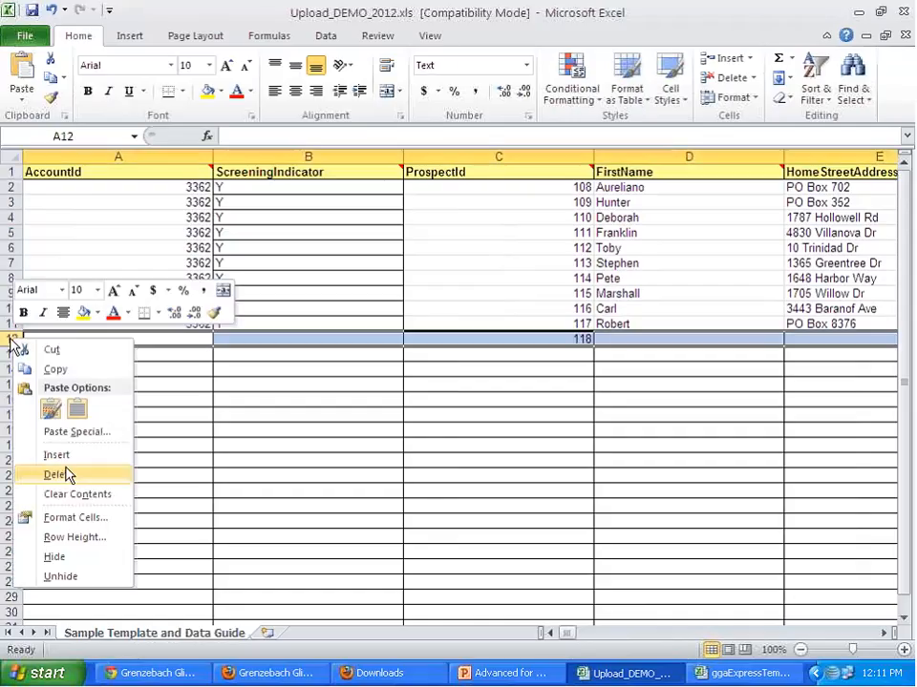
- Start saving a copy of the workbook on the Desktop, naming it with the account ID followed by "_Upload20120920"
left_click(27, 37)
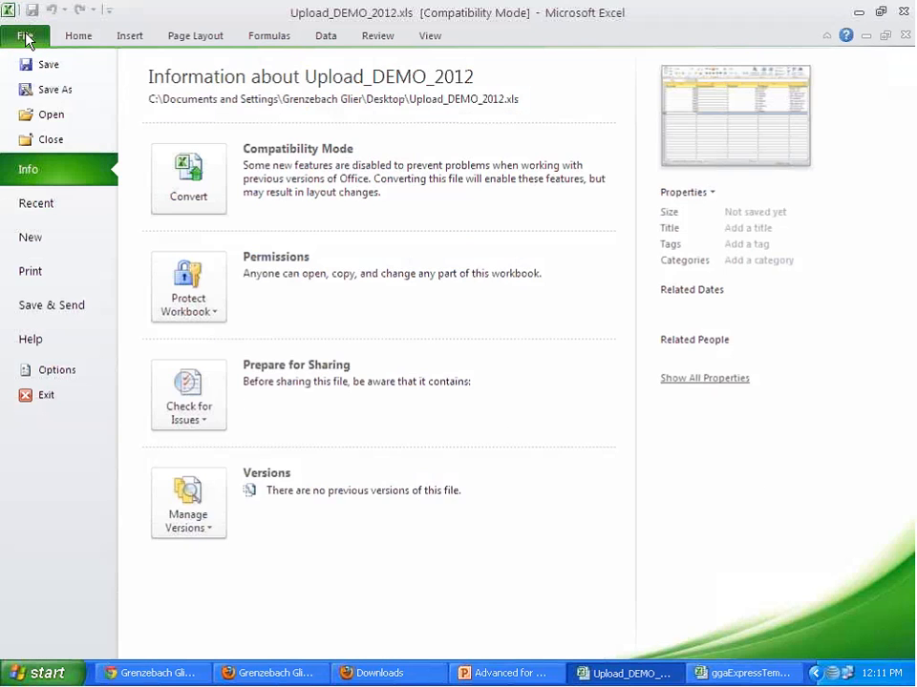
left_click(50, 90)
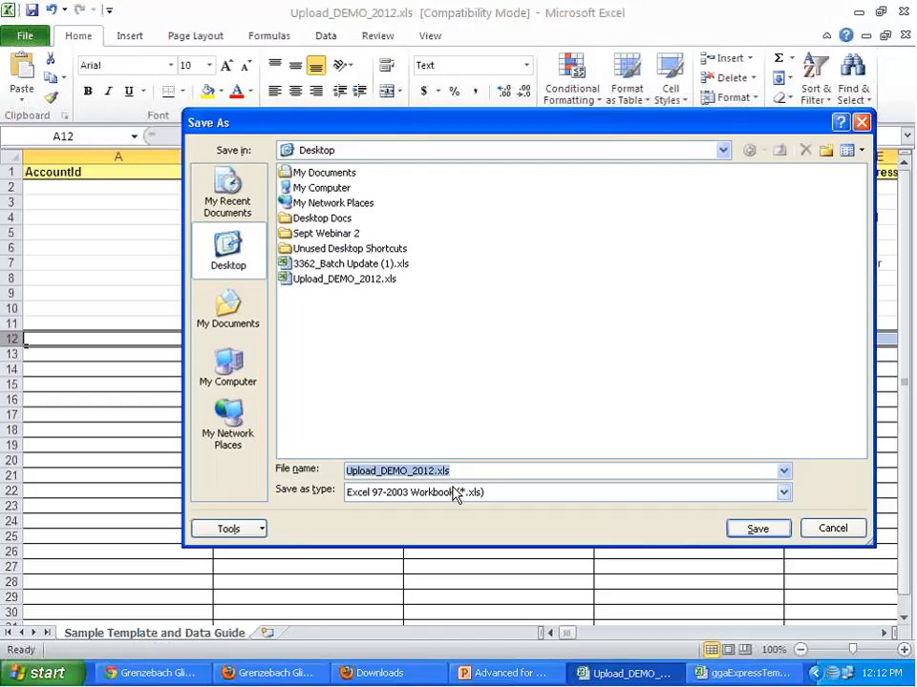
type("336")
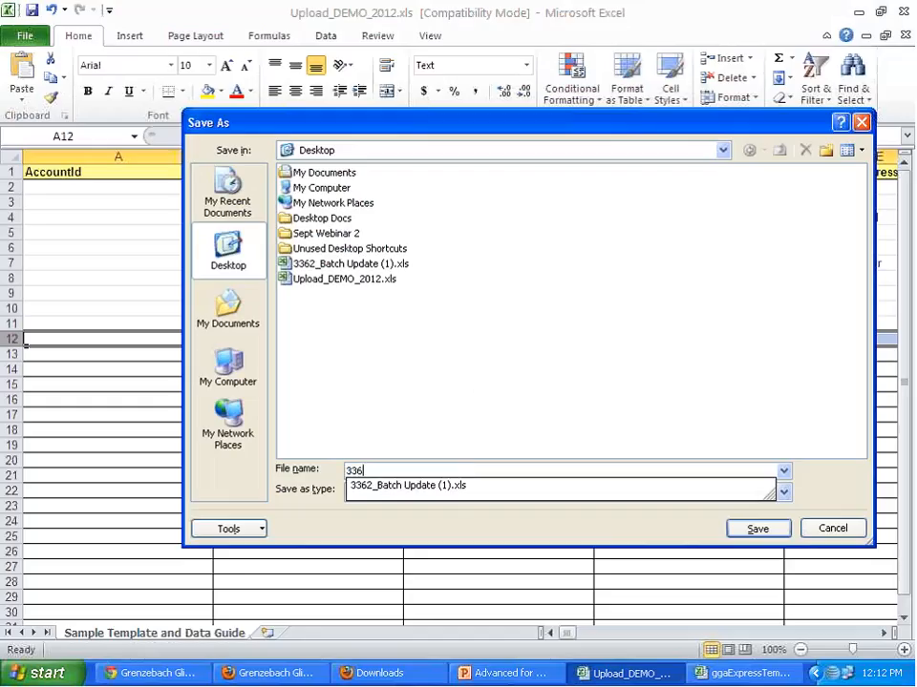
type("2_U")
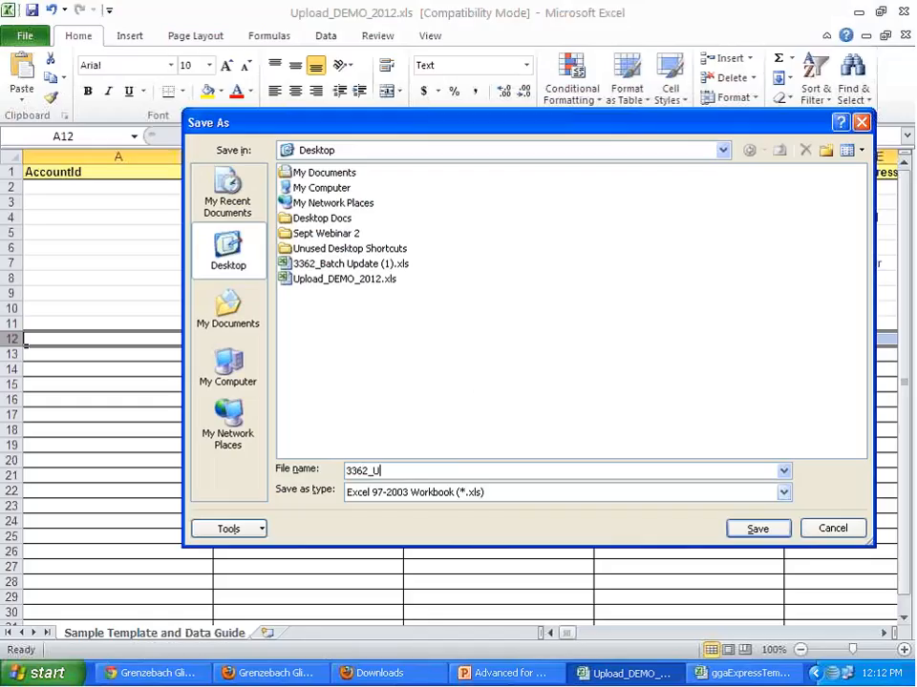
type("pload20120920")
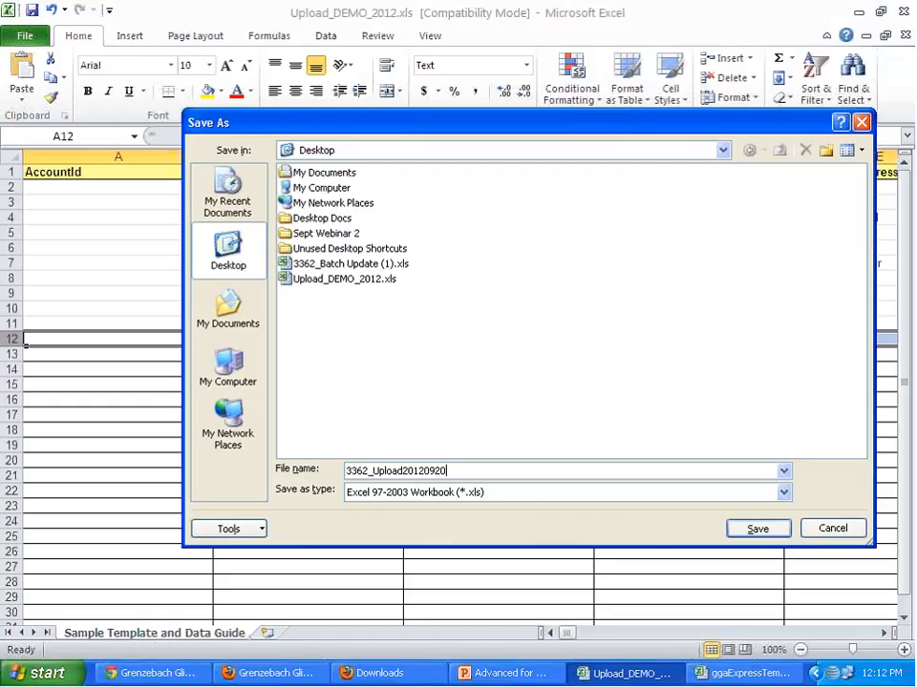
- Set the save format to CSV (Comma delimited) and save the file, keeping that format despite incompatible features
left_click(429, 492)
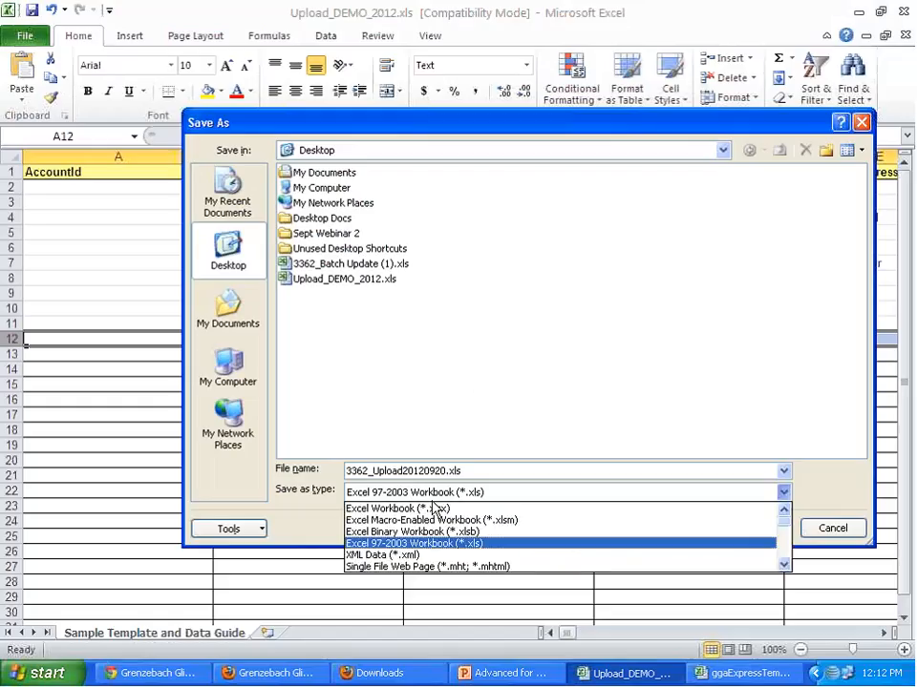
scroll(454, 540, "down", 5)
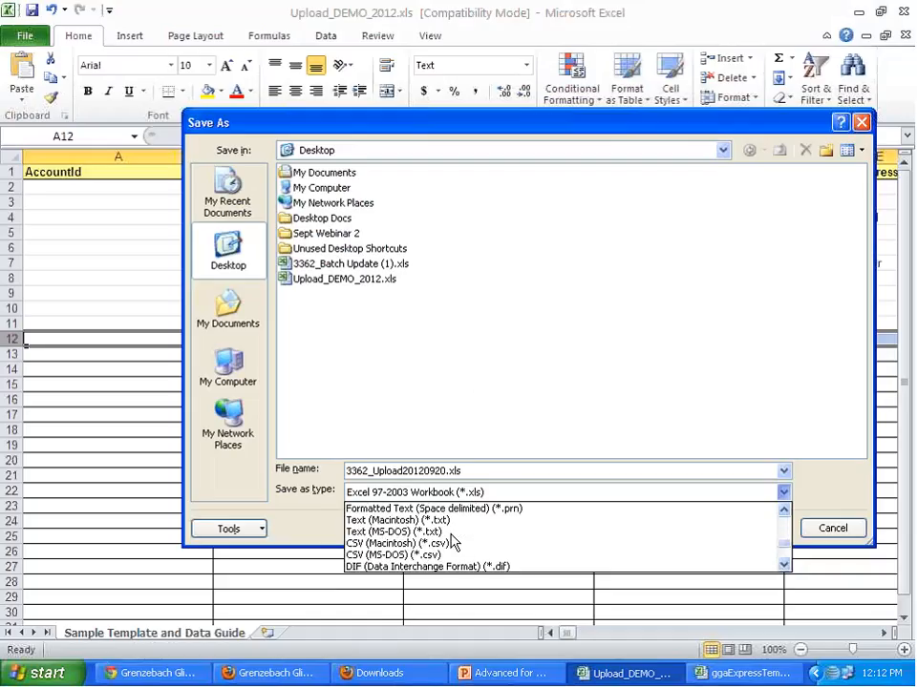
left_click(783, 510)
double_click(783, 510)
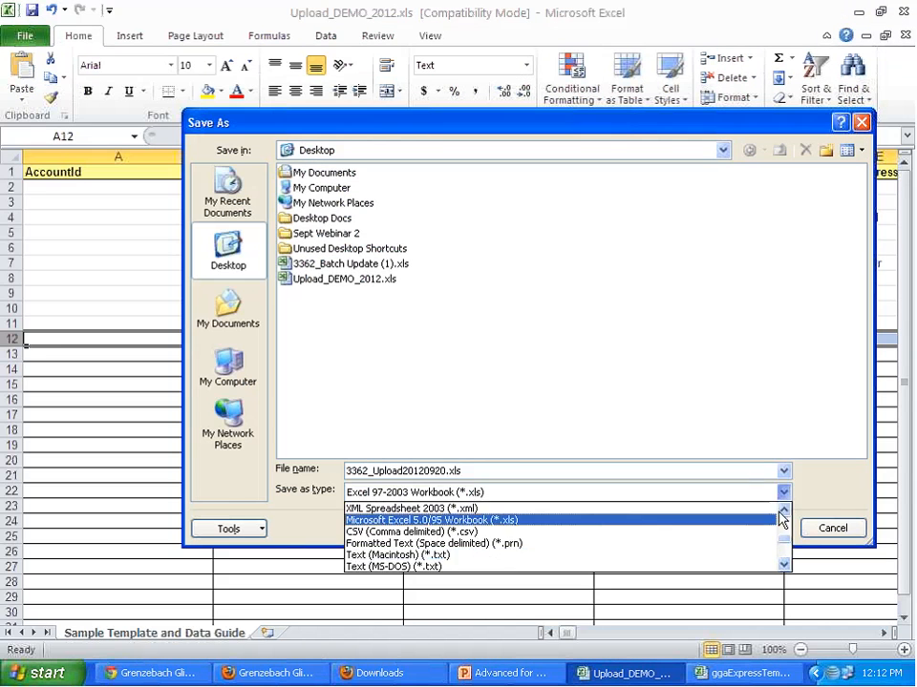
left_click(761, 532)
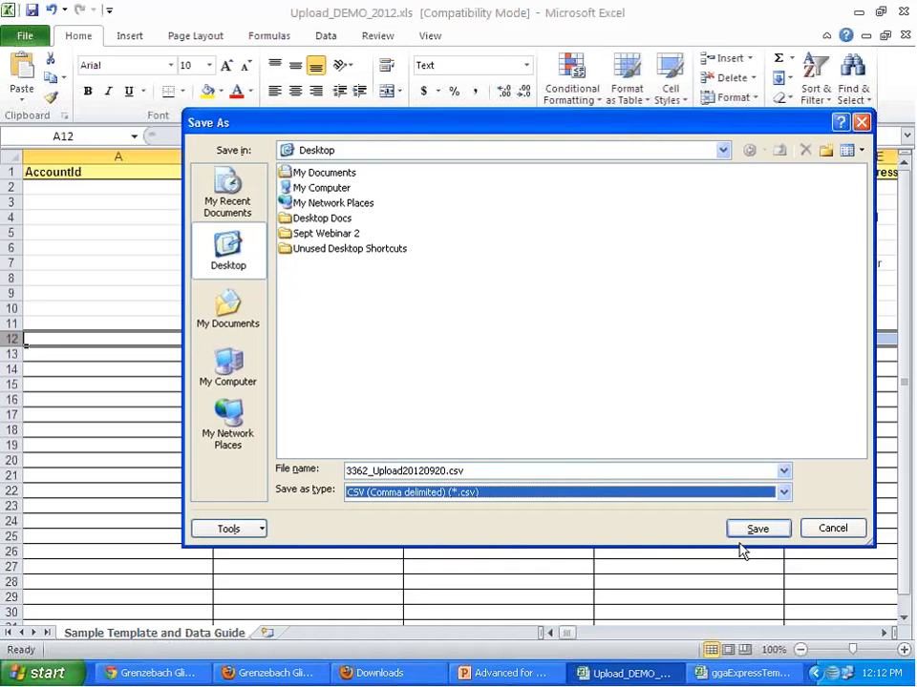
left_click(755, 531)
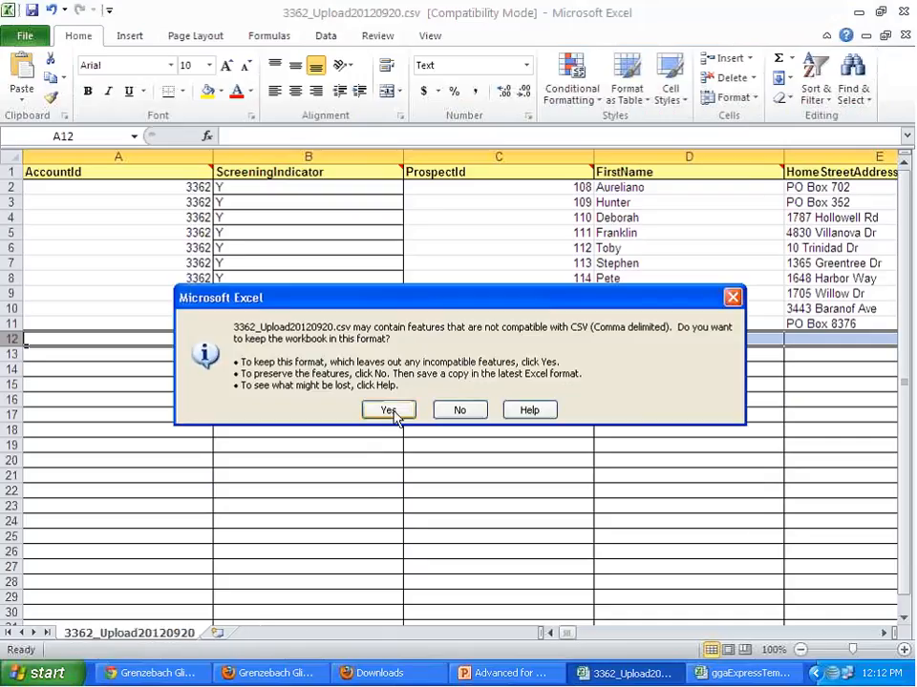
left_click(392, 410)
- Close Excel, keeping the upload file in CSV format
left_click(905, 13)
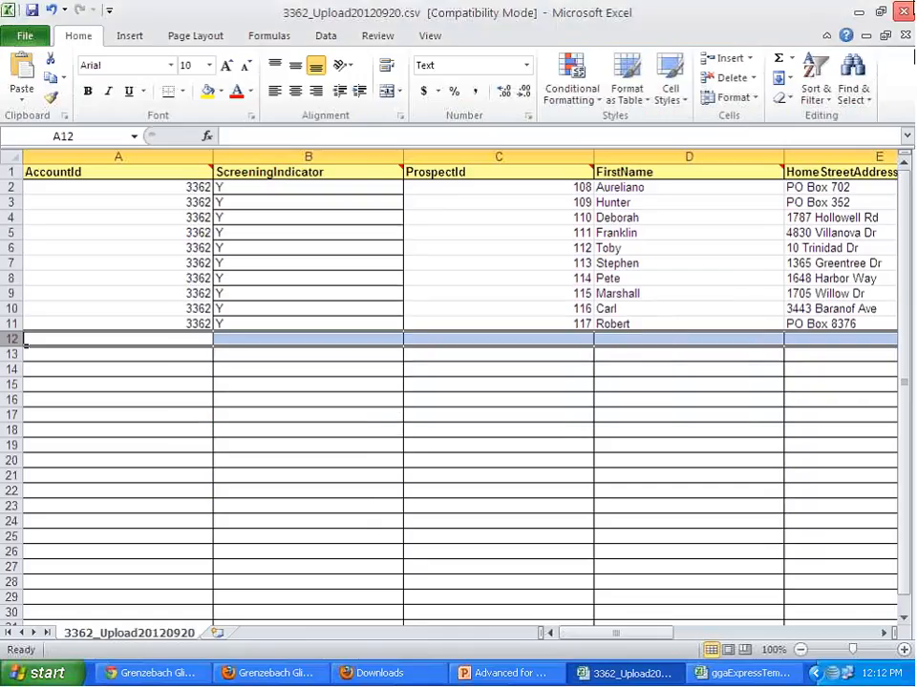
left_click(365, 361)
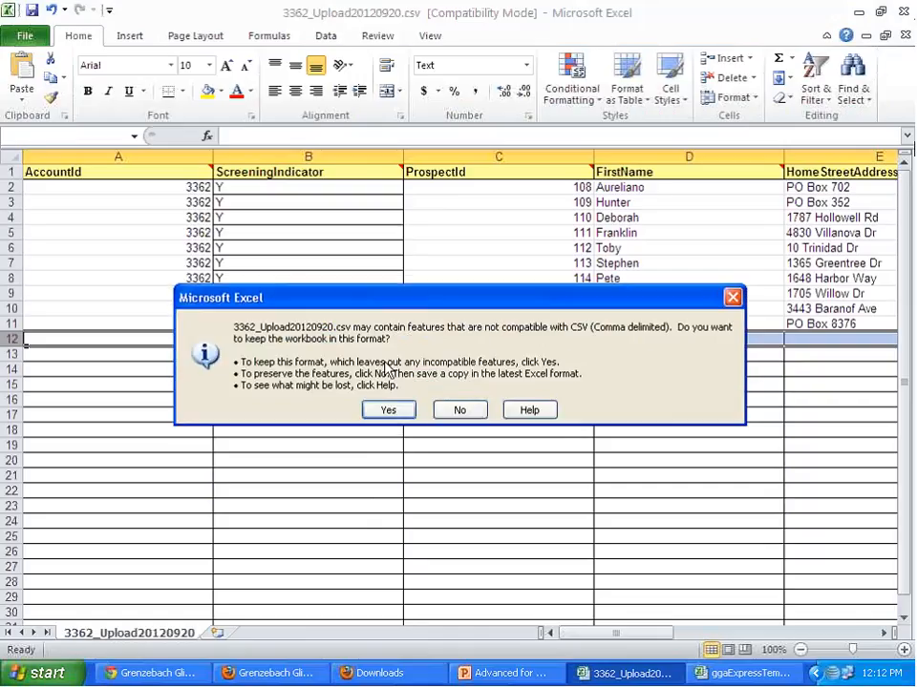
left_click(392, 409)
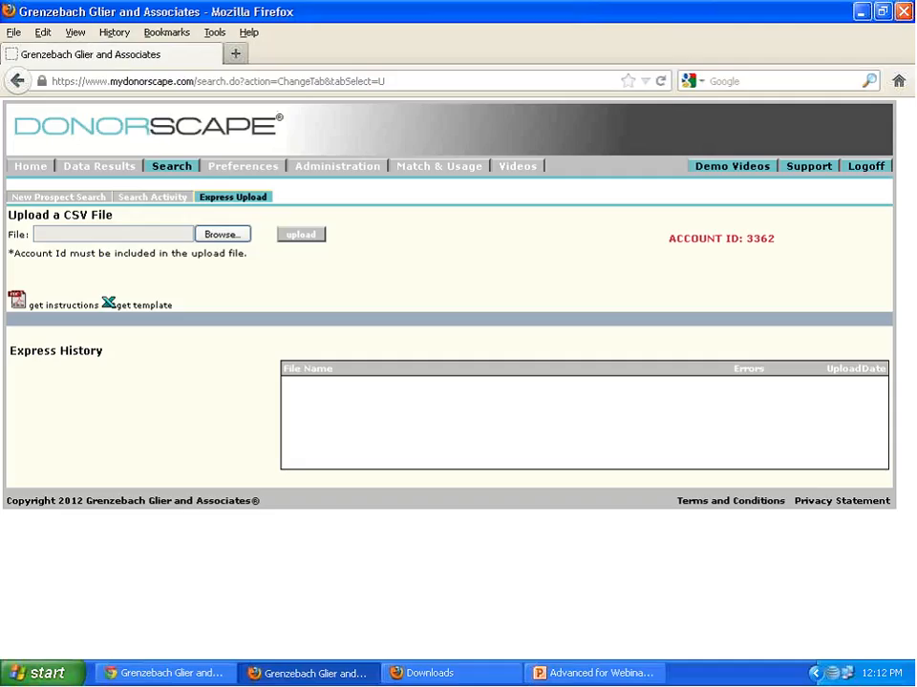
- Upload the saved CSV file from the Desktop through DonorScape's Express Upload and open its error details in the Express History
left_click(223, 235)
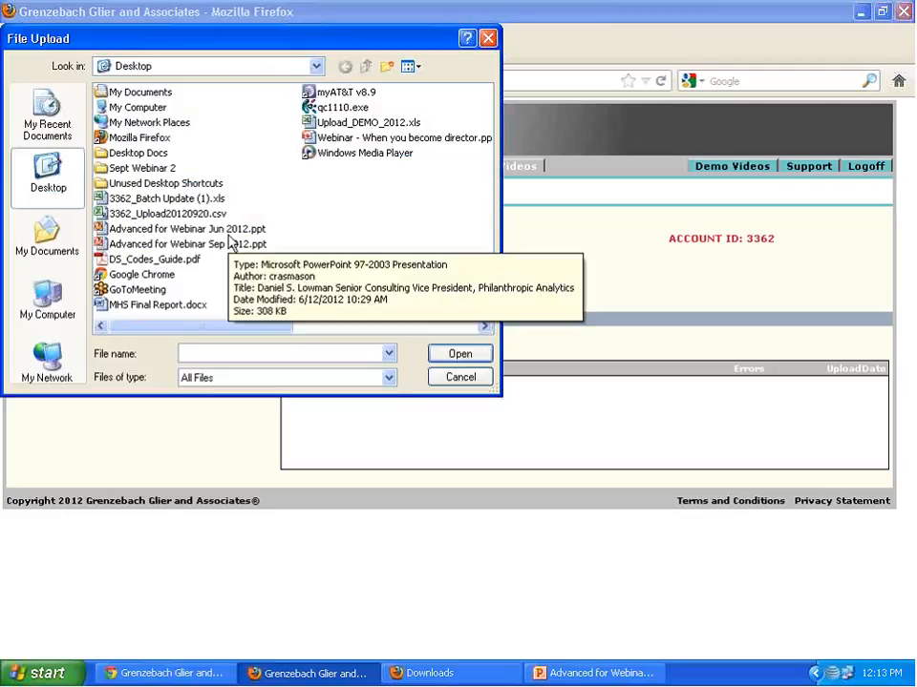
left_click(172, 214)
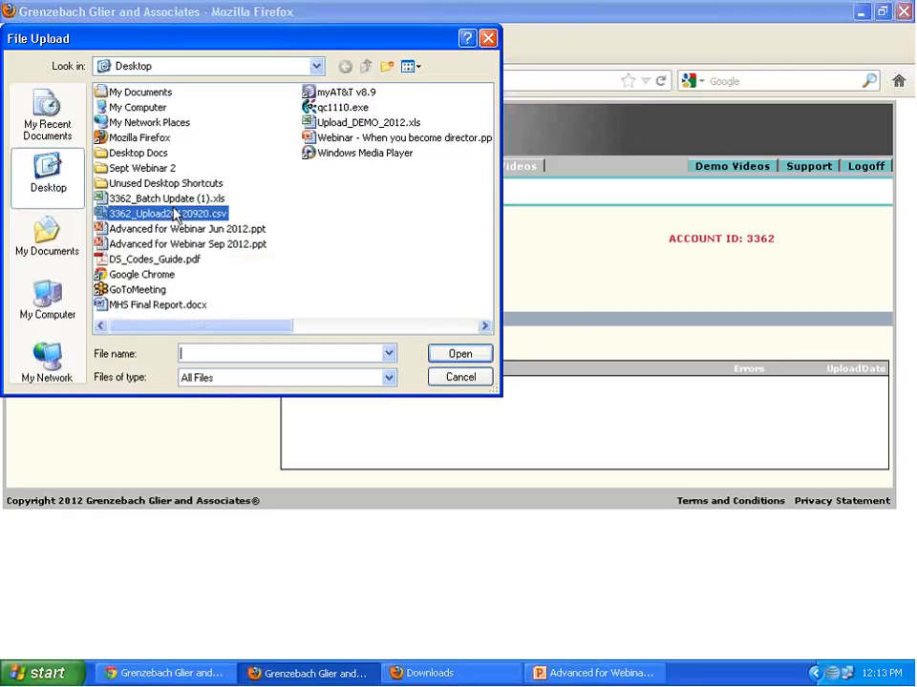
left_click(478, 354)
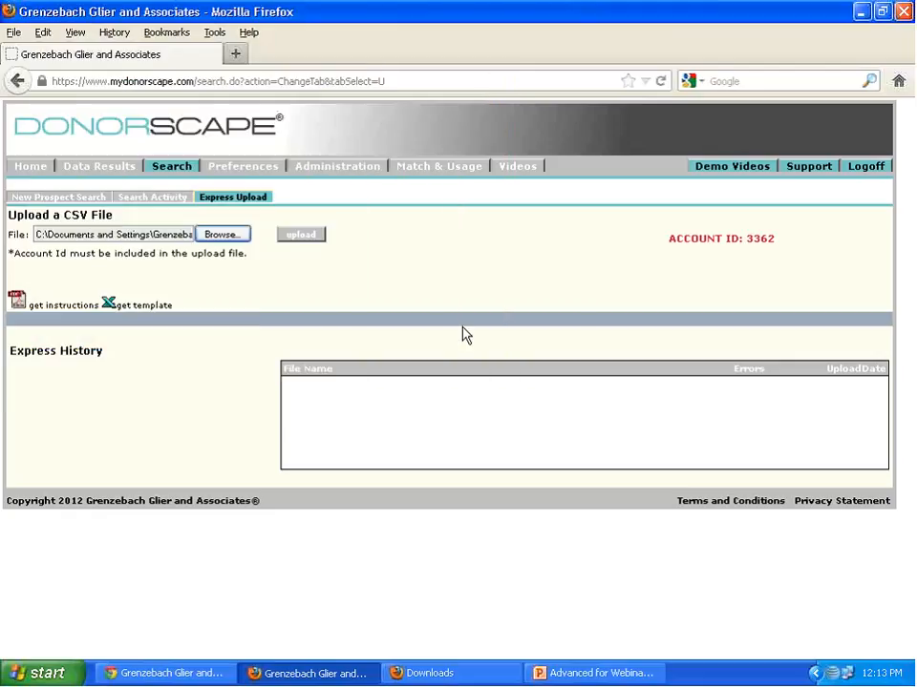
left_click(304, 236)
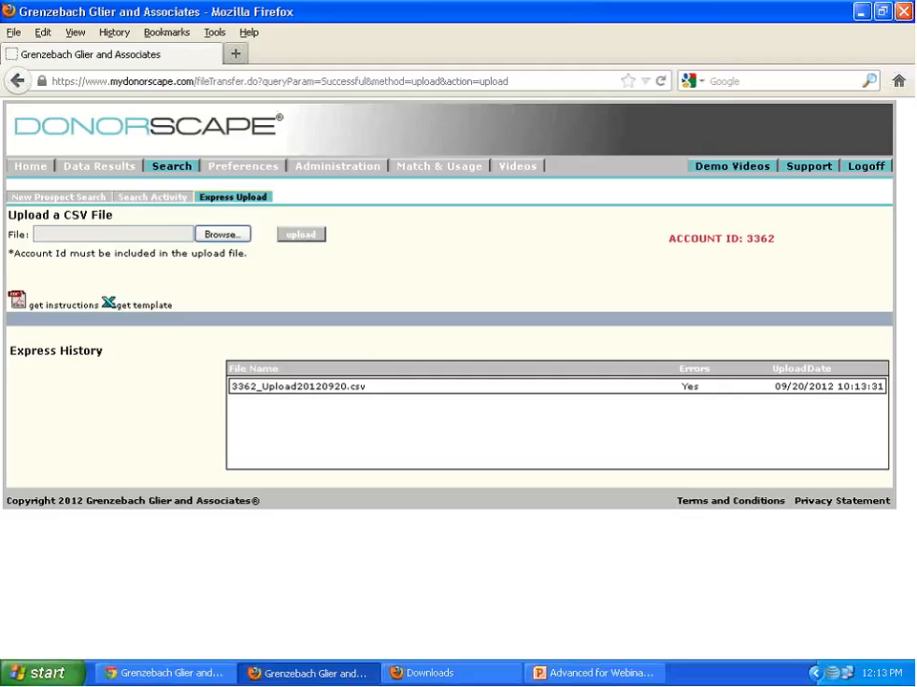
left_click(696, 386)
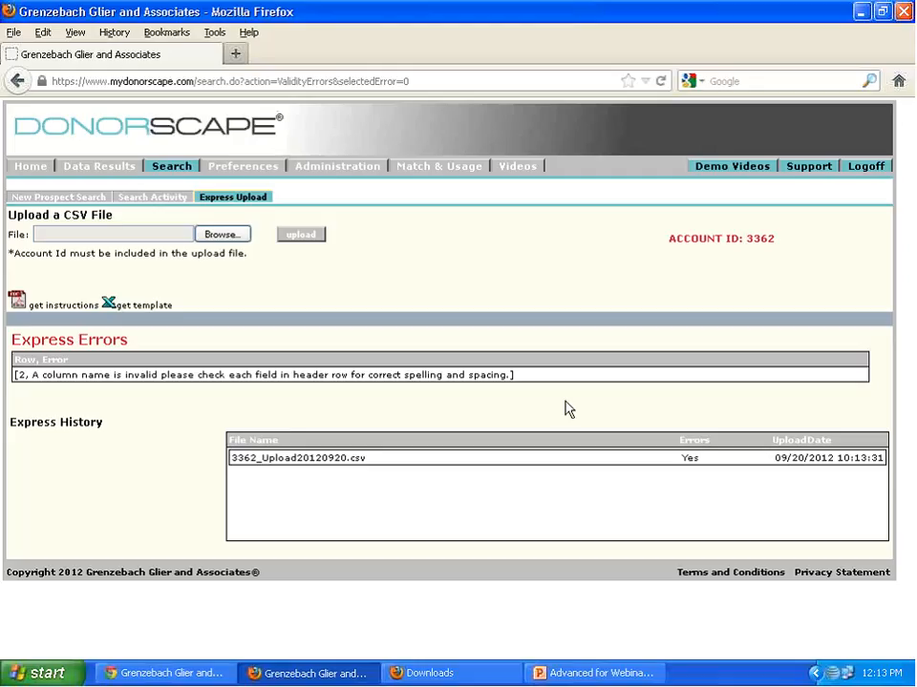
- Clear the open windows from the desktop and reopen the uploaded CSV file in a maximized Excel window
left_click(863, 15)
left_click(849, 9)
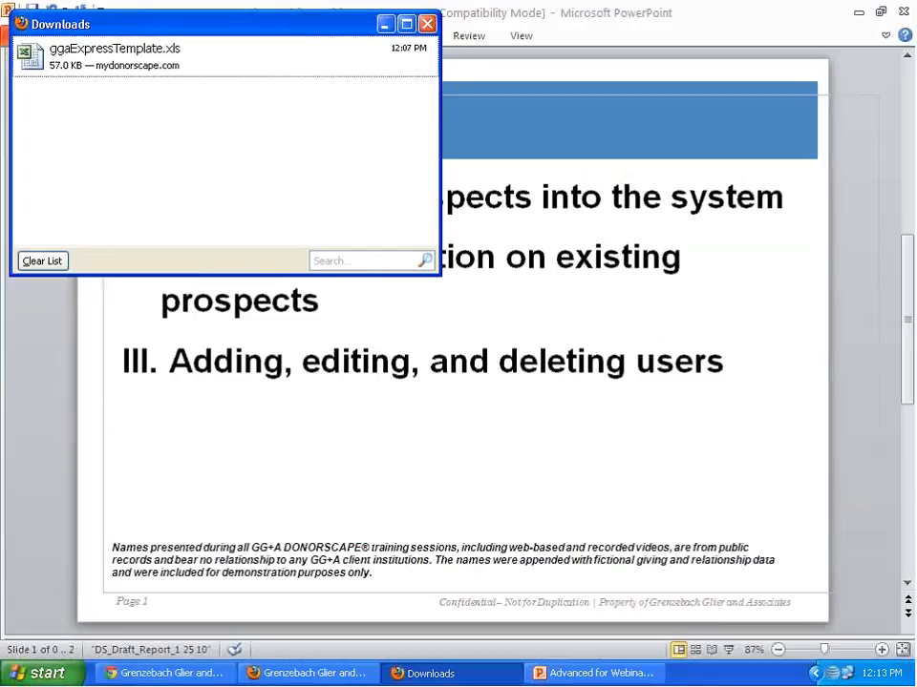
left_click(196, 71)
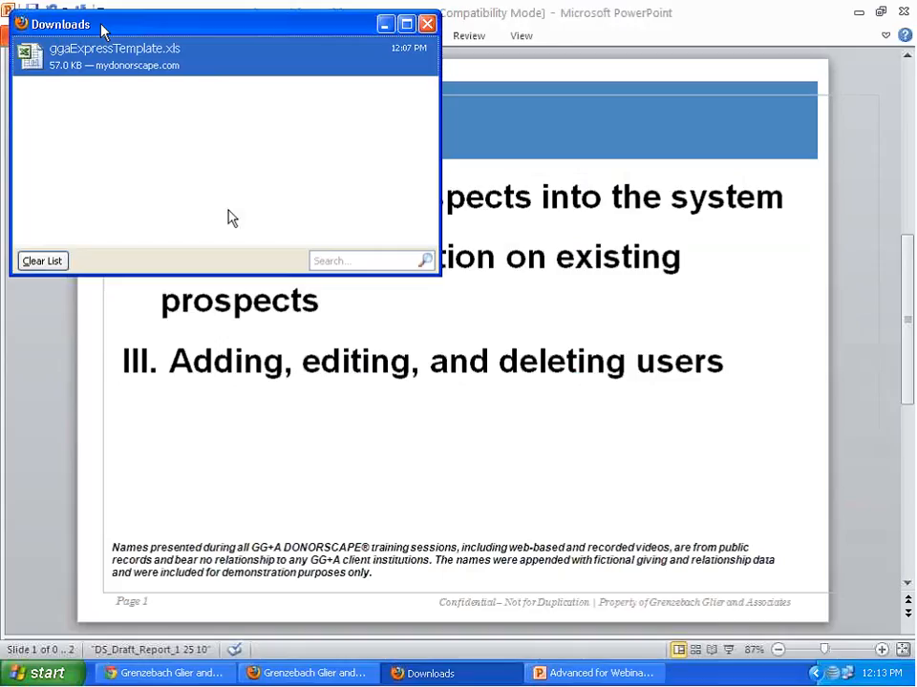
left_click_drag(101, 24, 229, 210)
left_click(558, 208)
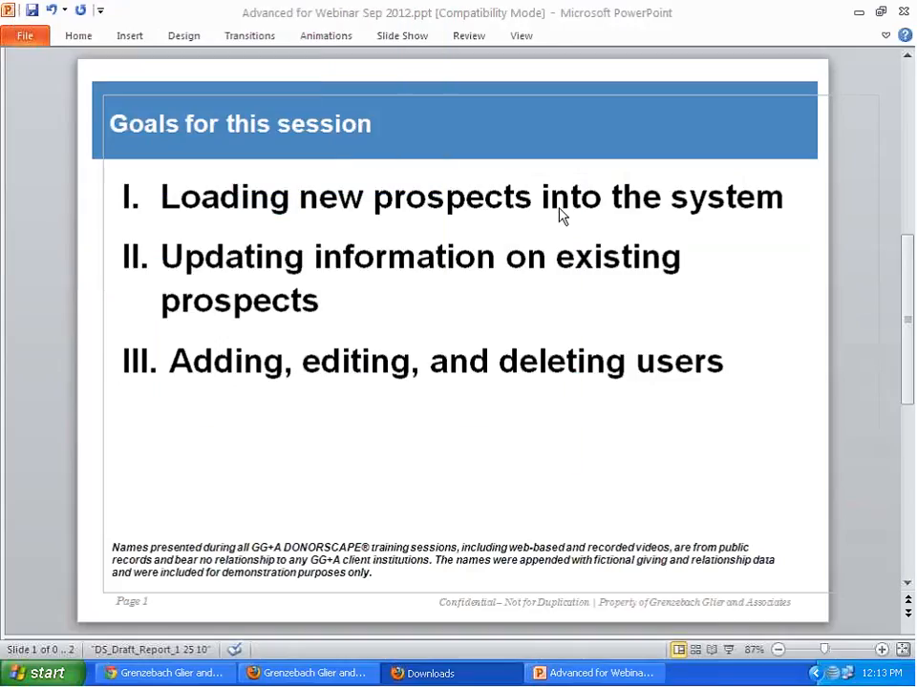
left_click(860, 12)
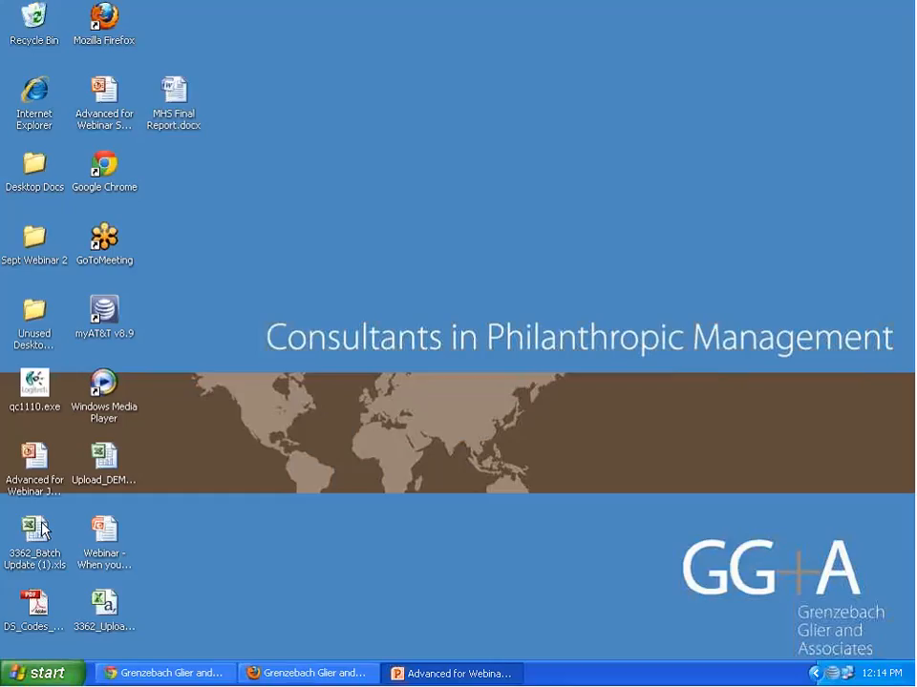
double_click(105, 605)
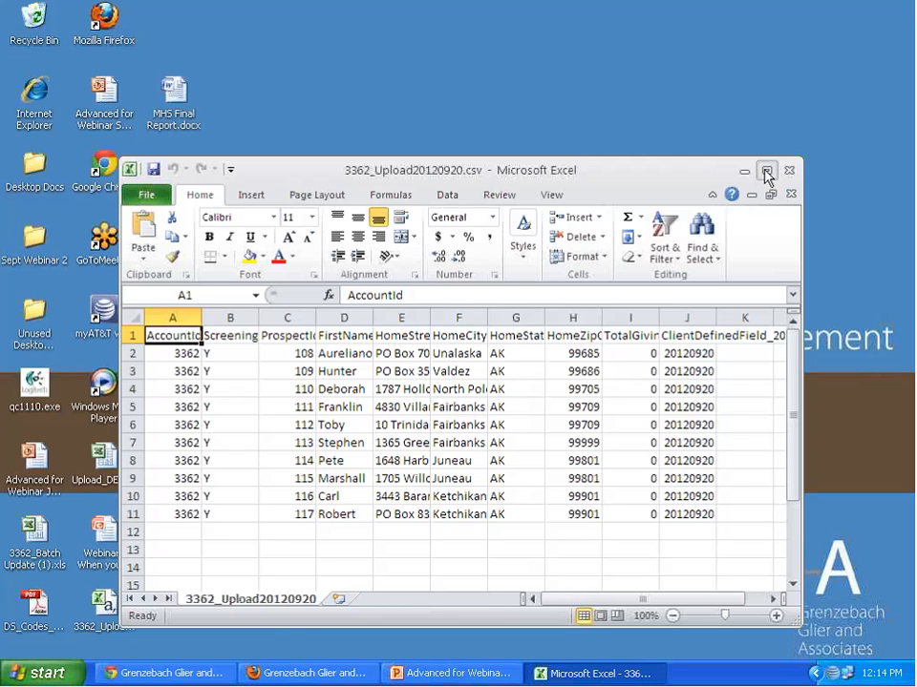
left_click(765, 173)
- Auto-fit all column widths in the CSV sheet so the full header names can be checked
left_click(34, 155)
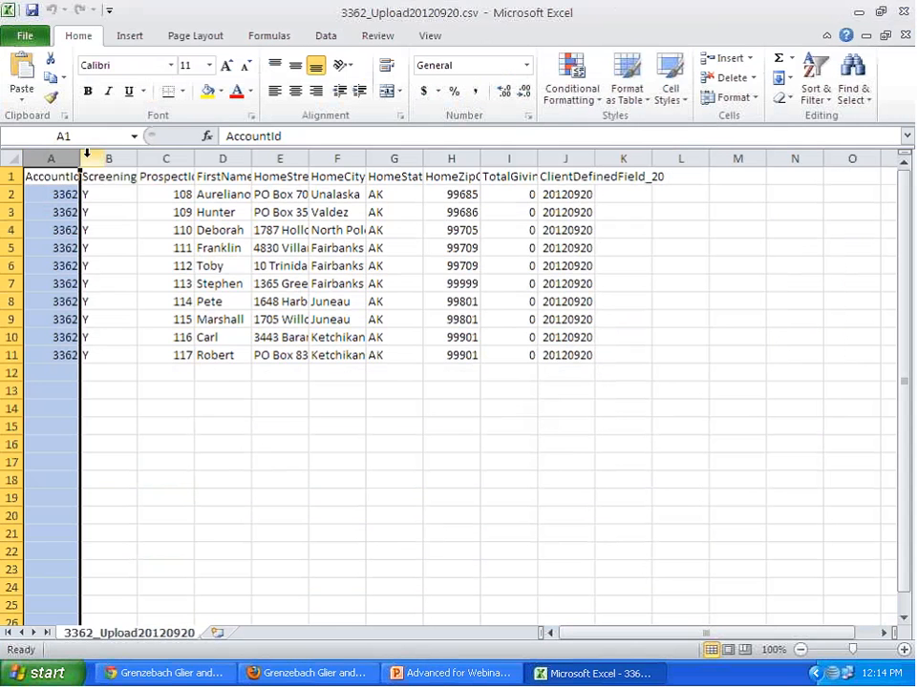
left_click(13, 158)
left_click_drag(81, 161, 81, 160)
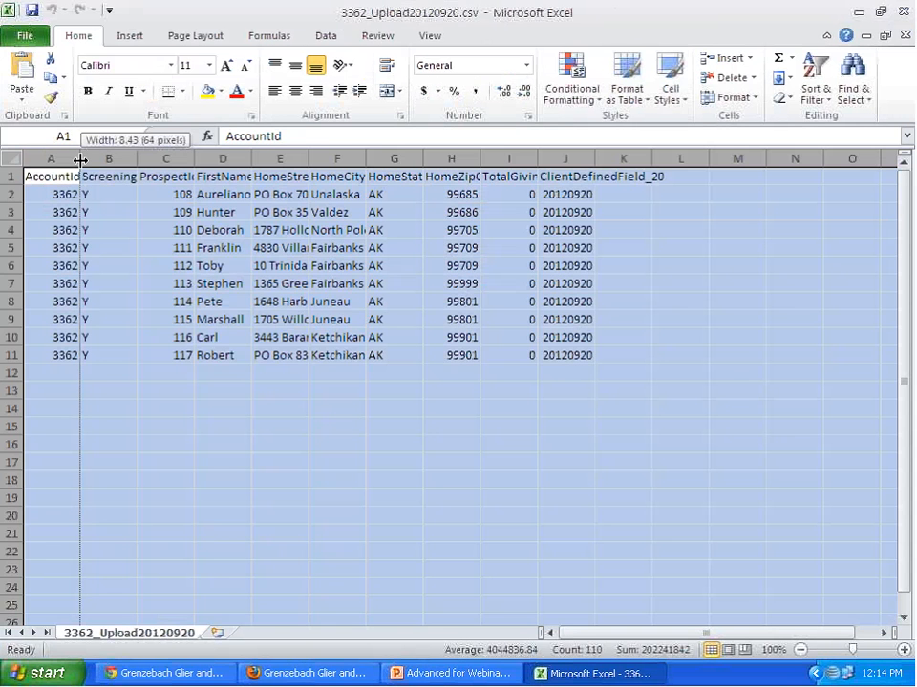
double_click(80, 160)
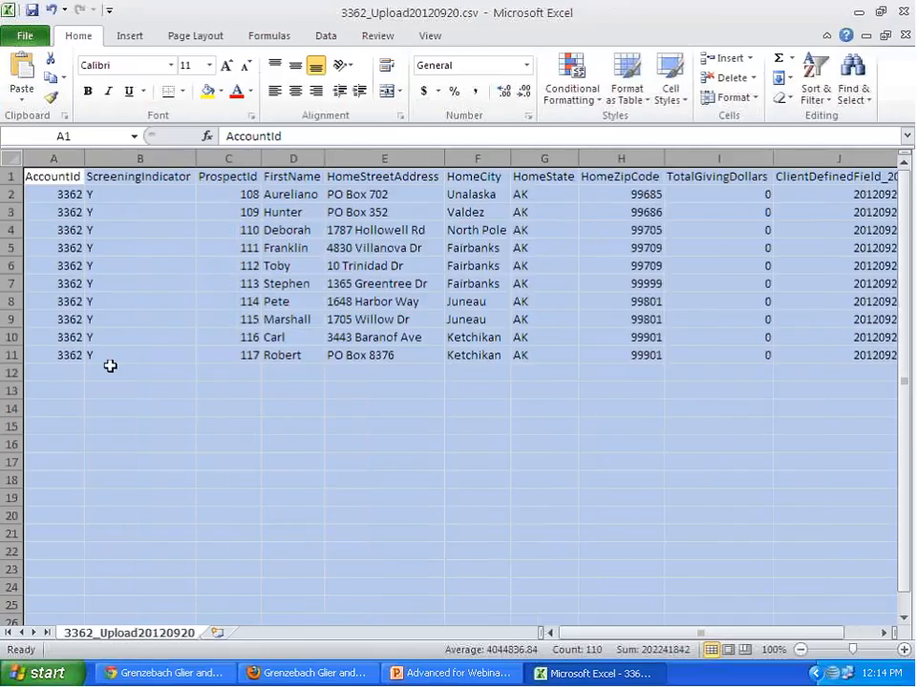
- Copy the header row and all prospect records (A1:J11) into a new blank workbook starting at A1
left_click(68, 354)
left_click_drag(101, 354, 828, 178)
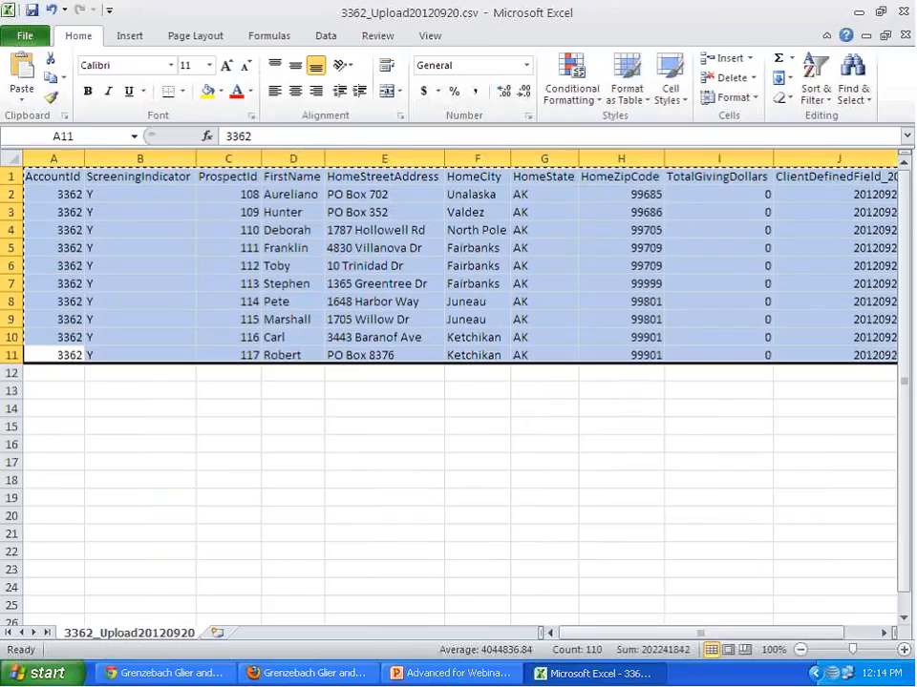
key("ctrl+c")
left_click(25, 35)
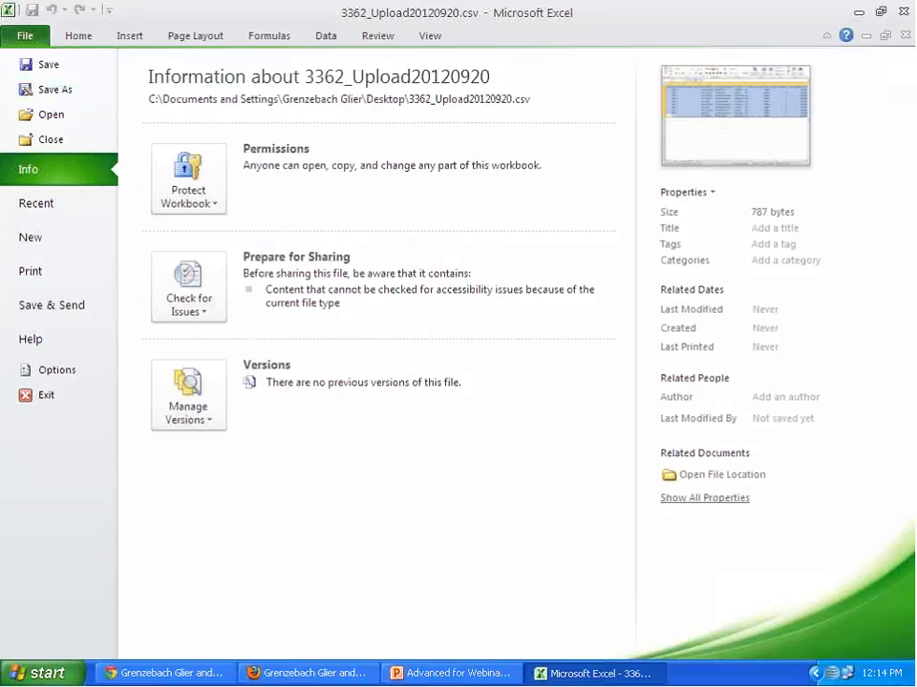
left_click(30, 237)
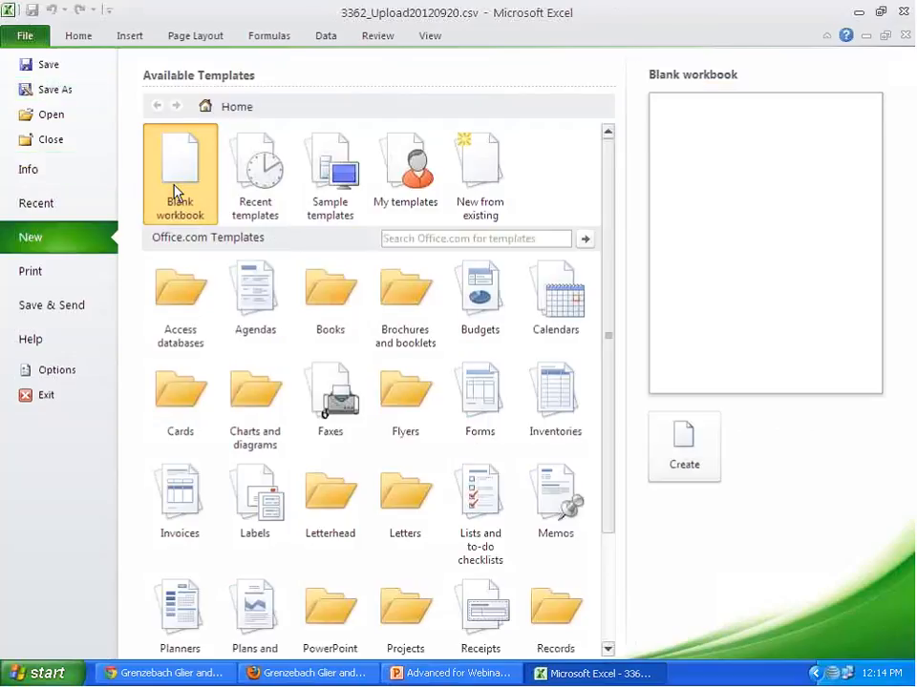
left_click(685, 446)
key("ctrl+v")
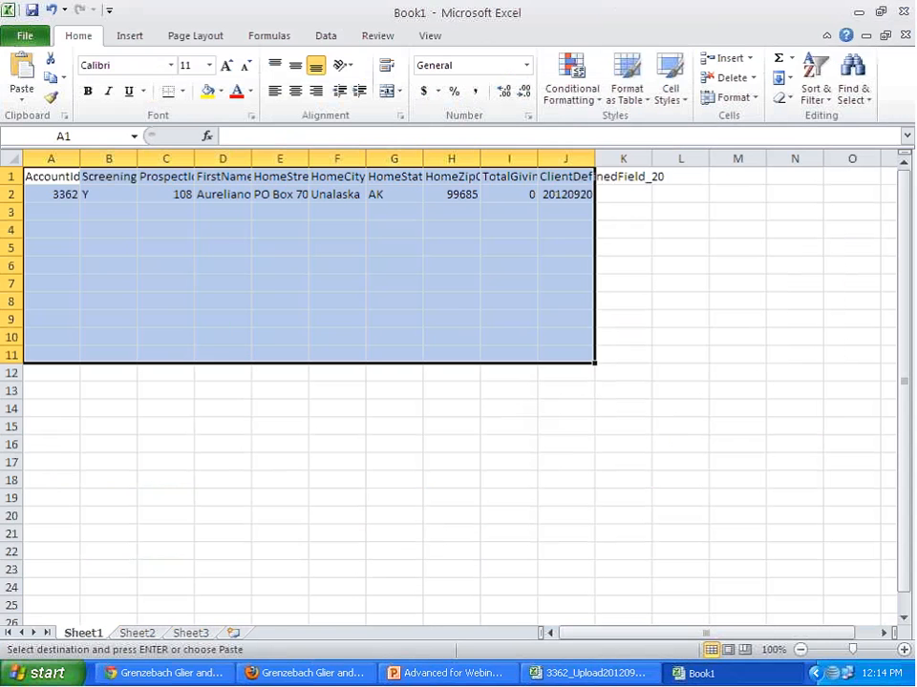
- Start saving the new workbook under a new file name in CSV (Comma delimited) format
left_click(39, 36)
left_click(54, 91)
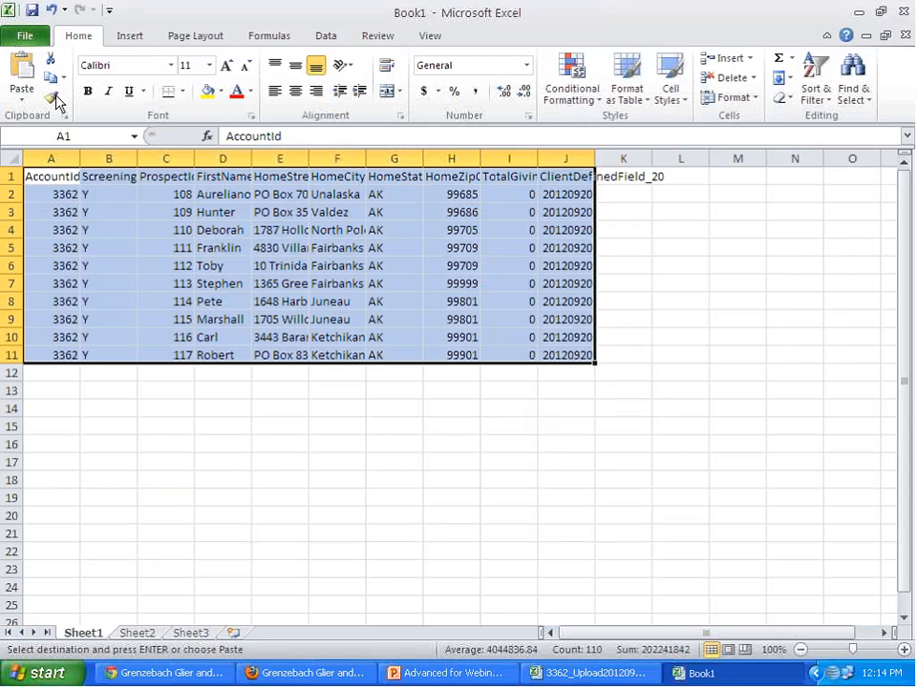
left_click(414, 488)
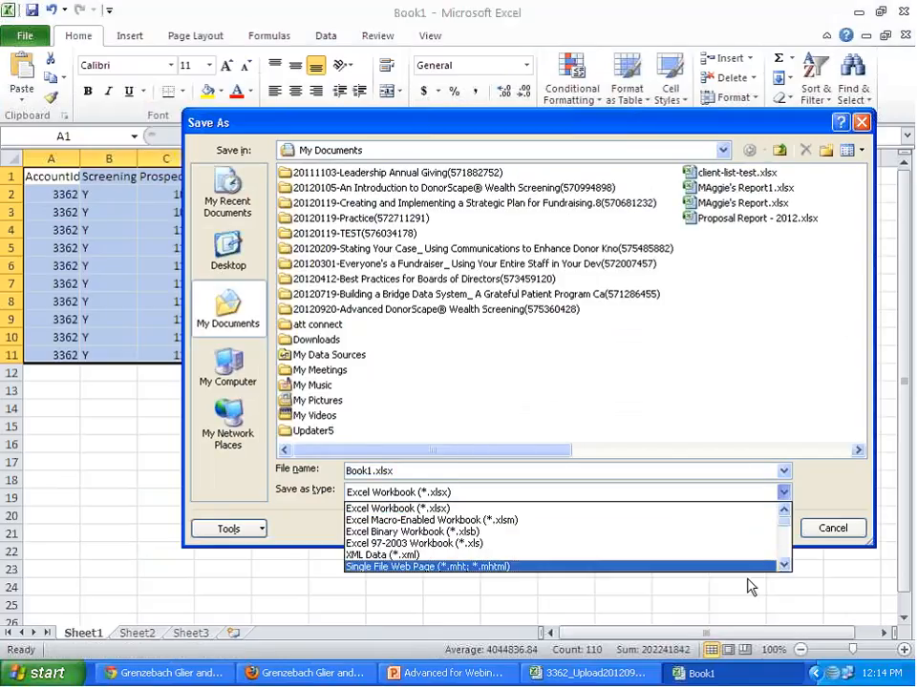
left_click(785, 566)
left_click(787, 567)
left_click(787, 567)
left_click(786, 566)
left_click(787, 566)
left_click(786, 567)
left_click(787, 566)
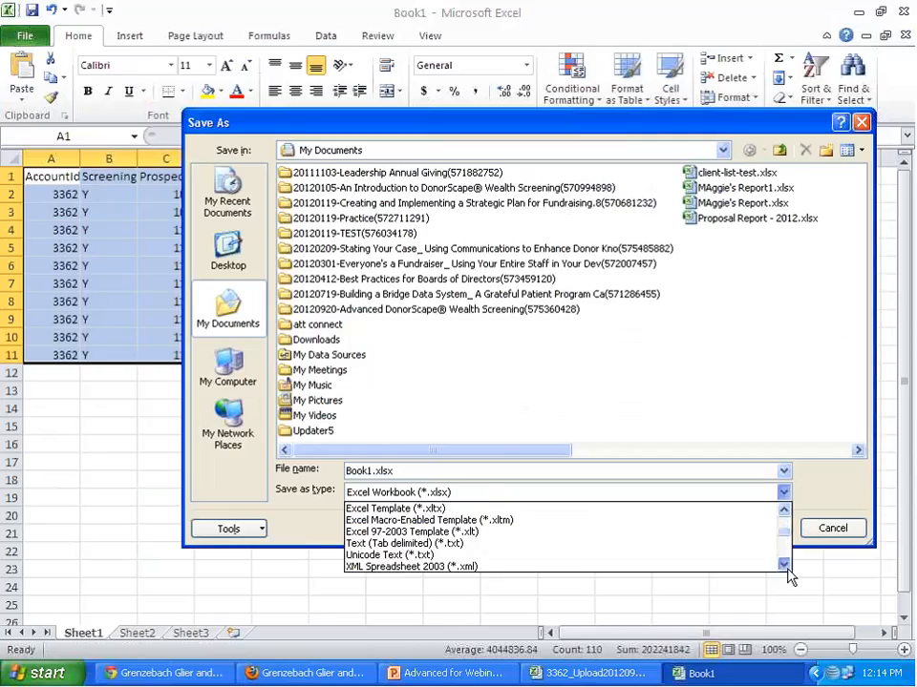
left_click(786, 566)
left_click(787, 566)
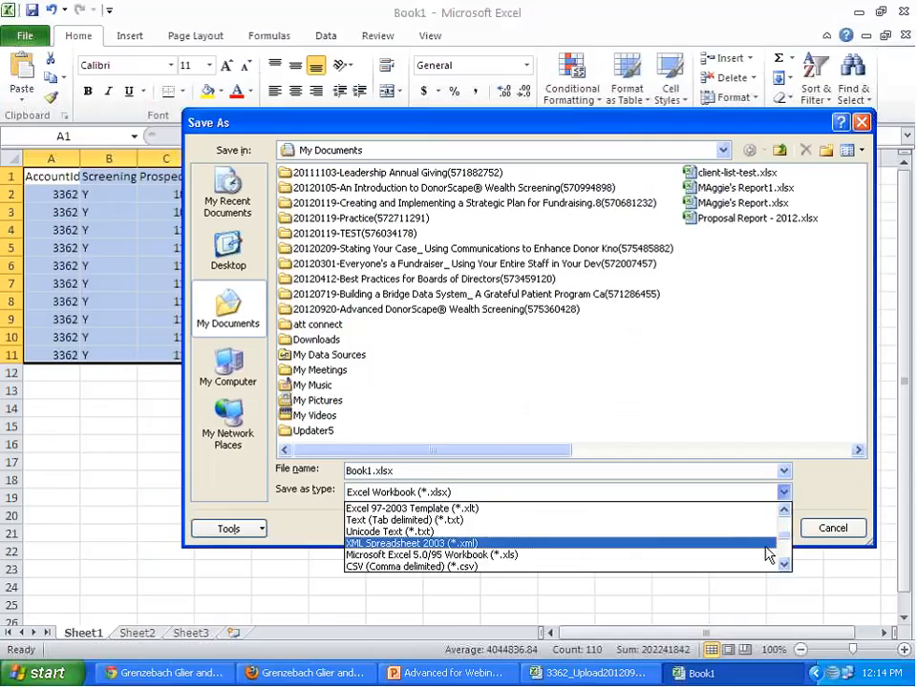
left_click(684, 567)
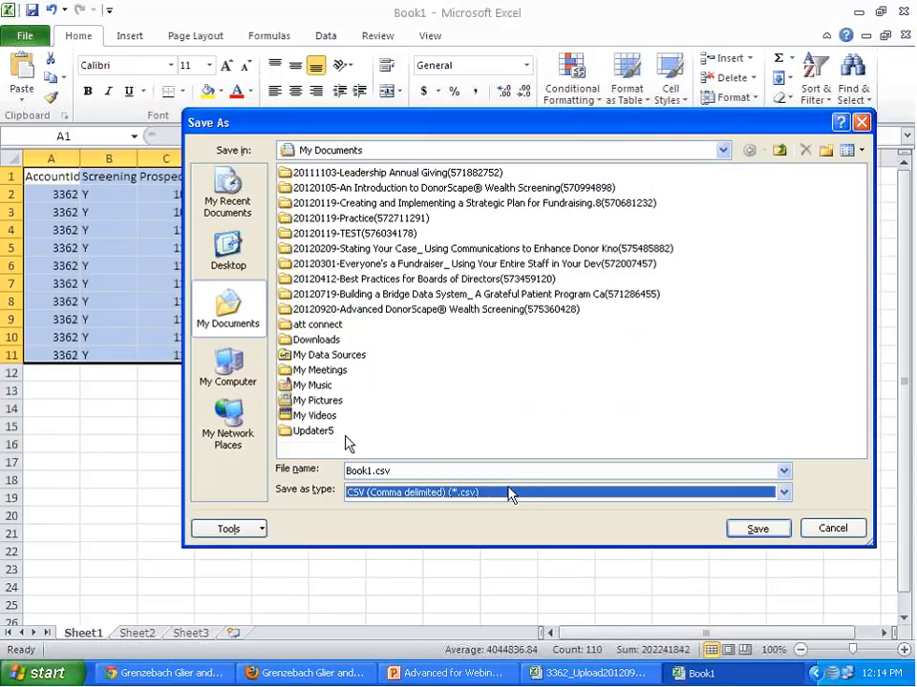
- Save the CSV to the Desktop, named with the account ID followed by _Sep, keeping only the active sheet and the CSV format
left_click(227, 250)
double_click(361, 470)
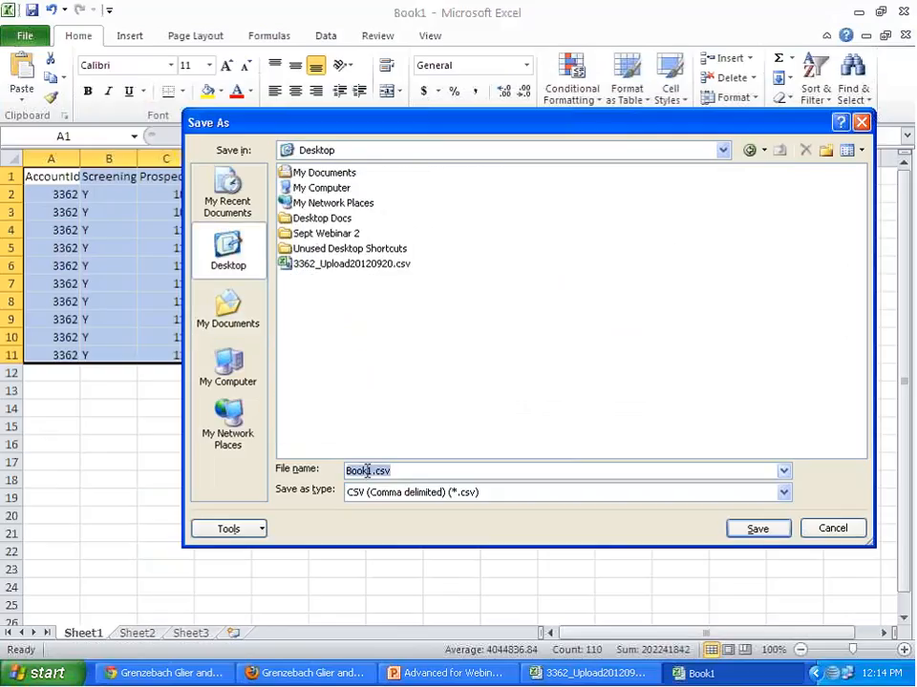
left_click(373, 471)
left_click_drag(372, 471, 327, 469)
type("336")
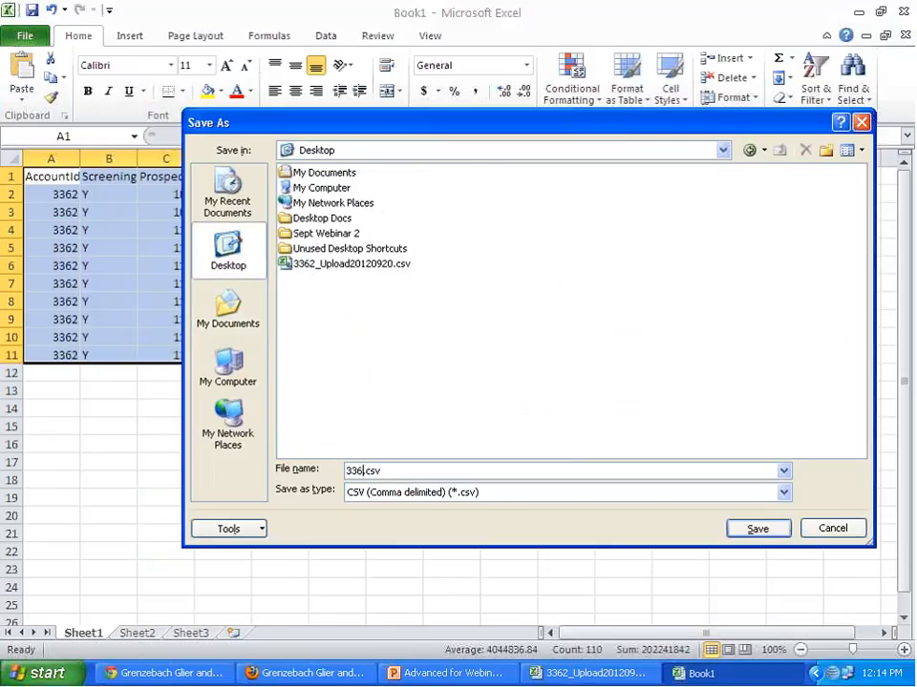
type("2_Se[tb")
key("BackSpace")
key("BackSpace")
key("BackSpace")
type("p")
left_click(755, 529)
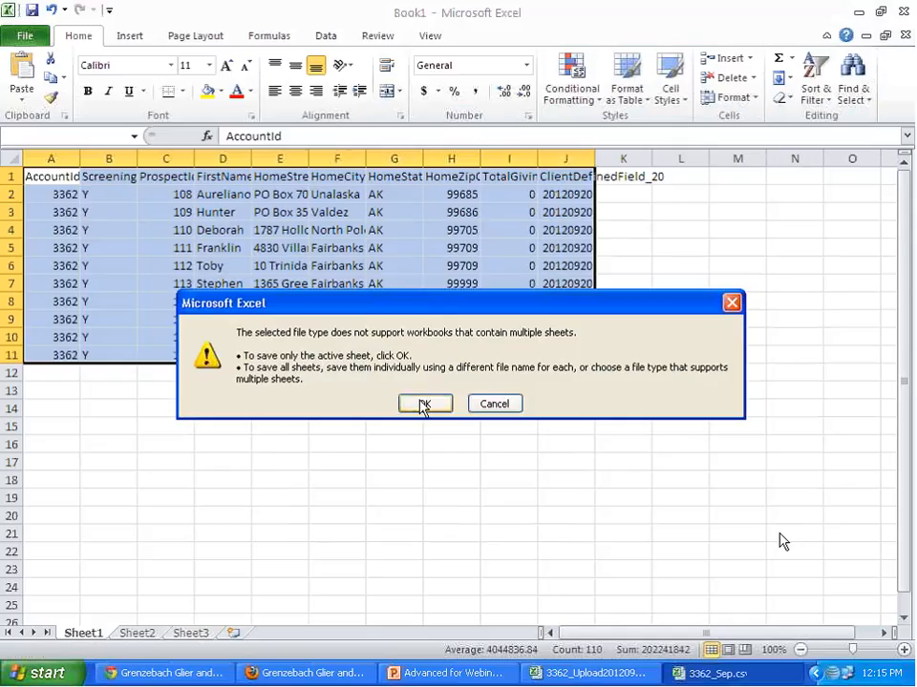
left_click(423, 406)
left_click(406, 411)
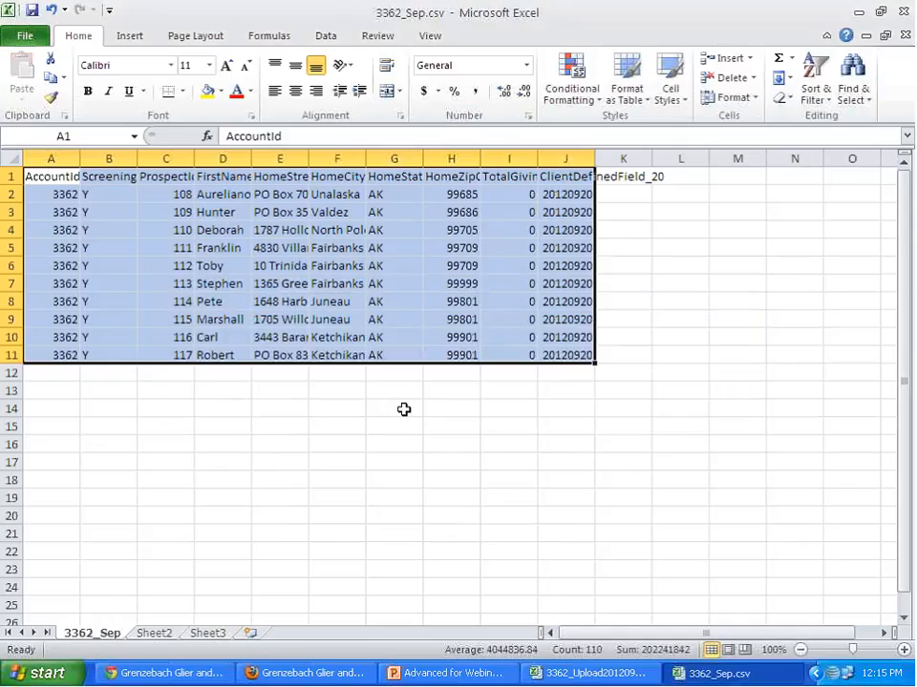
- Close both open CSV workbooks, saving their changes and keeping the new file in CSV format
left_click(904, 11)
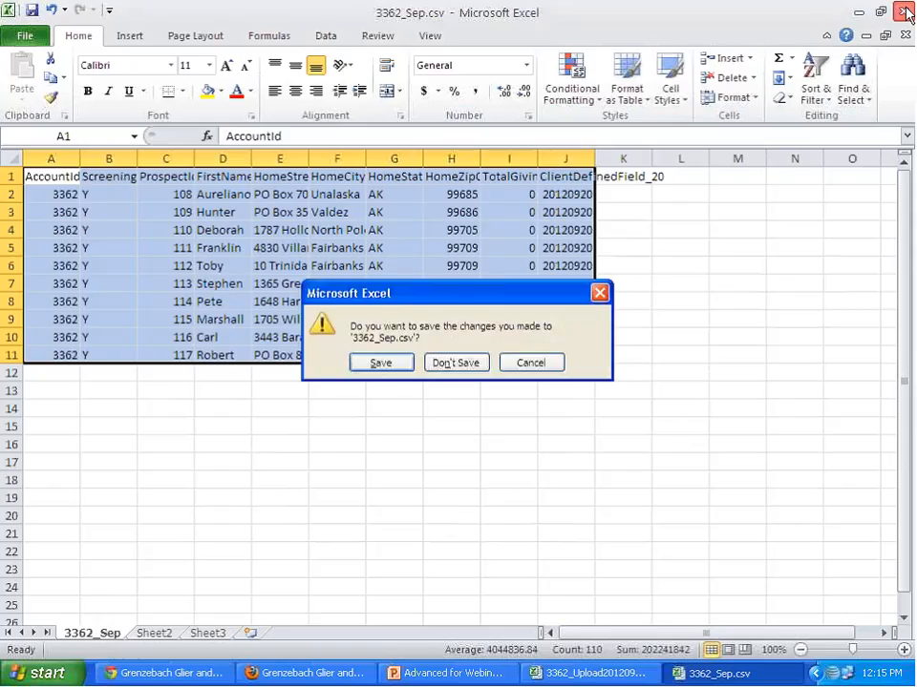
left_click(378, 361)
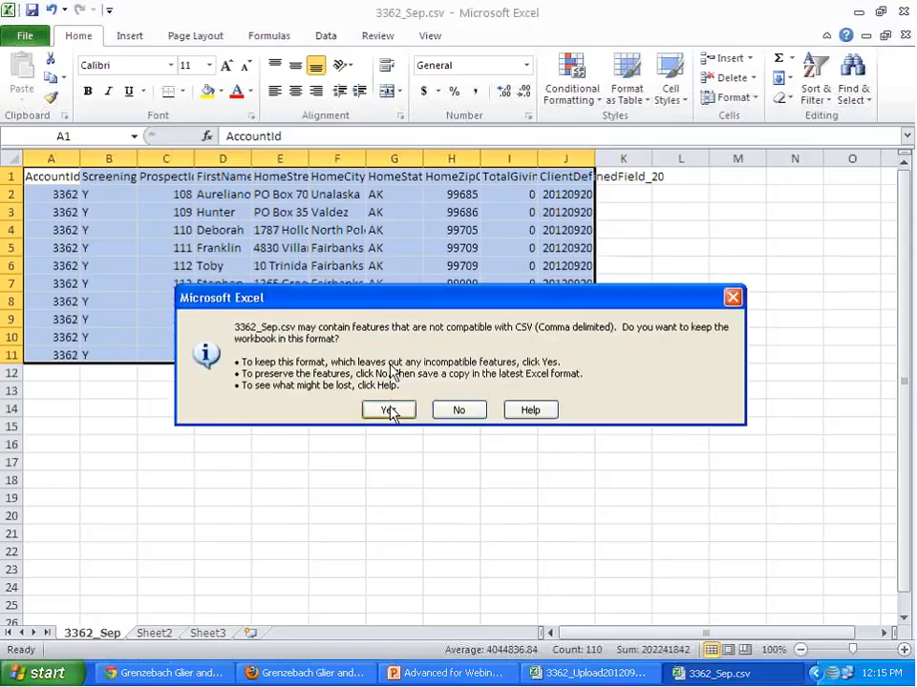
left_click(387, 410)
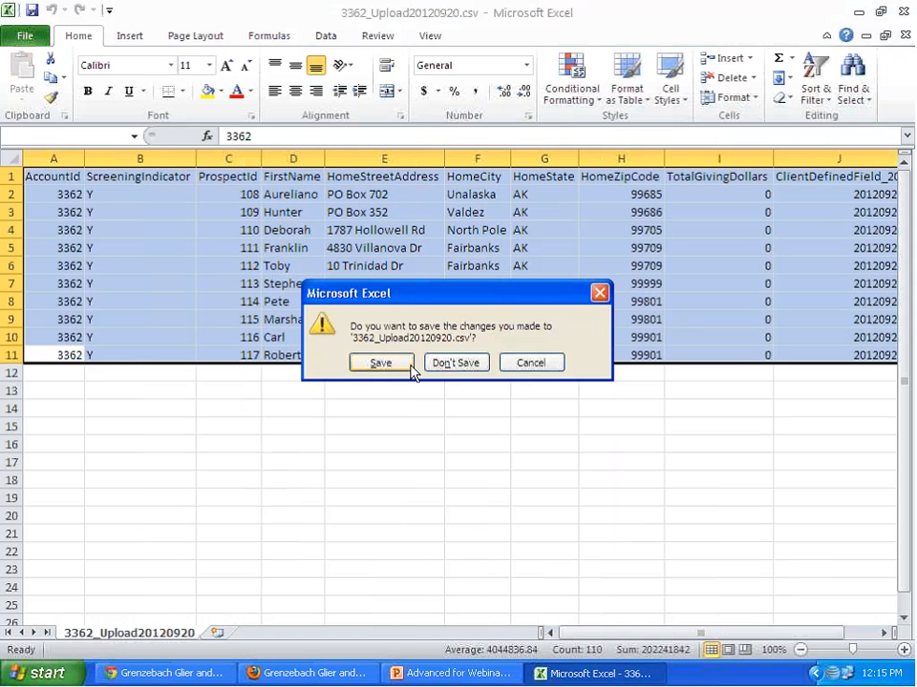
left_click(409, 365)
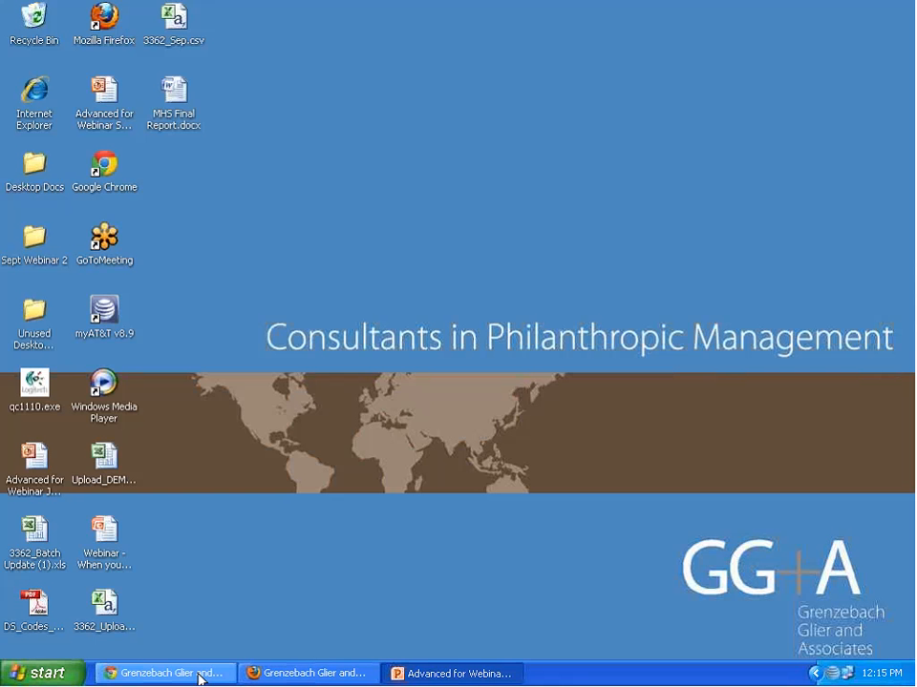
- Switch to DonorScape in Firefox and upload the new _Sep CSV file from the Desktop through Express Upload
left_click(268, 674)
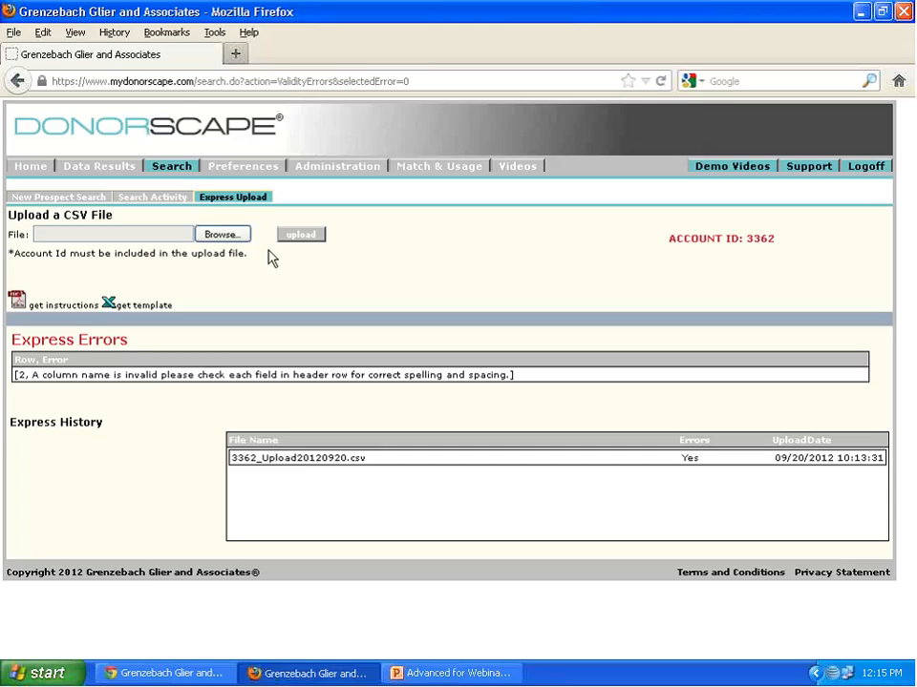
left_click(219, 235)
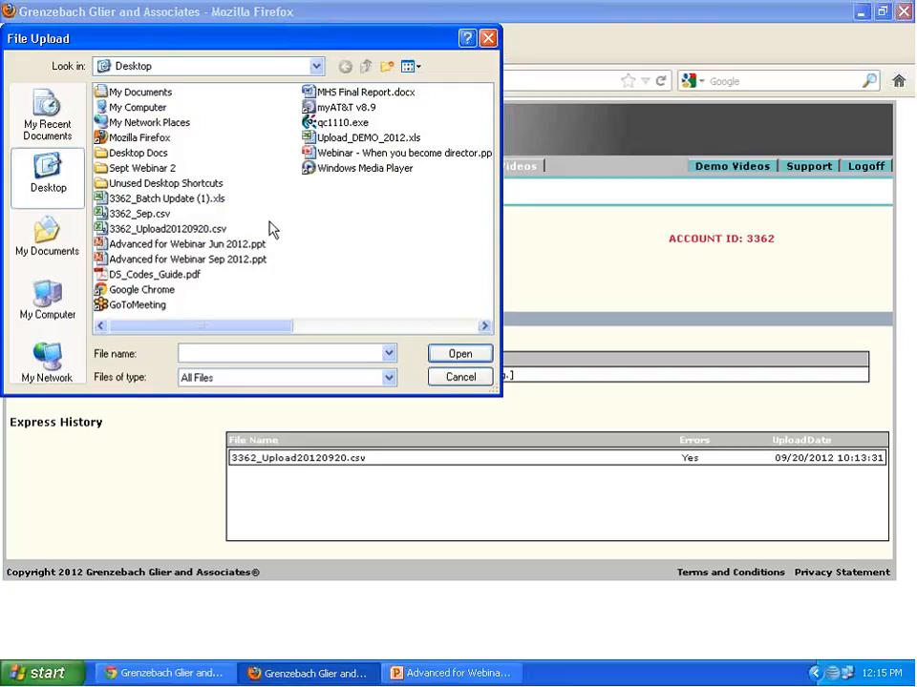
left_click(218, 262)
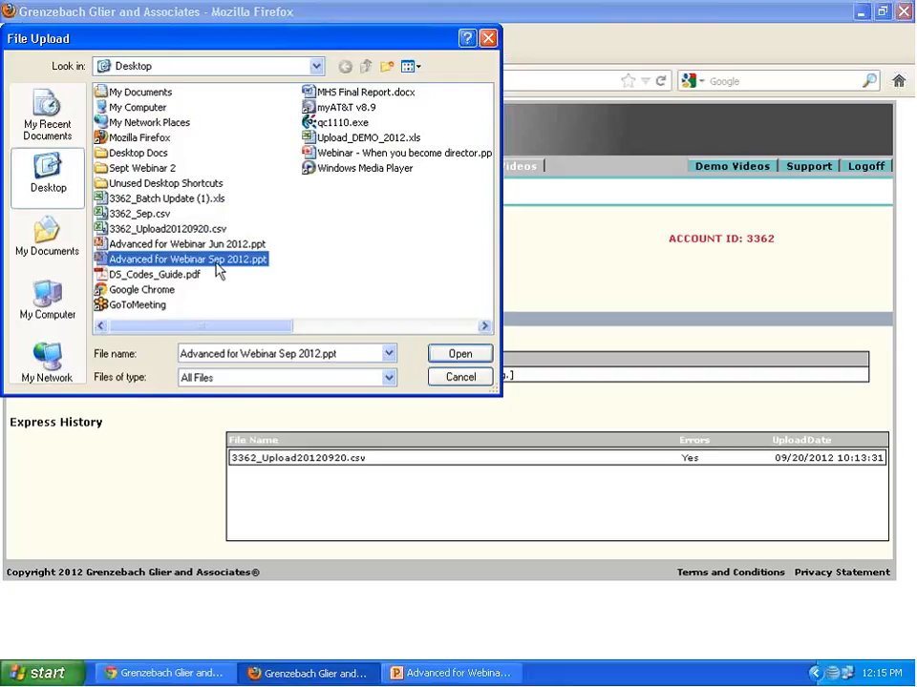
left_click(143, 214)
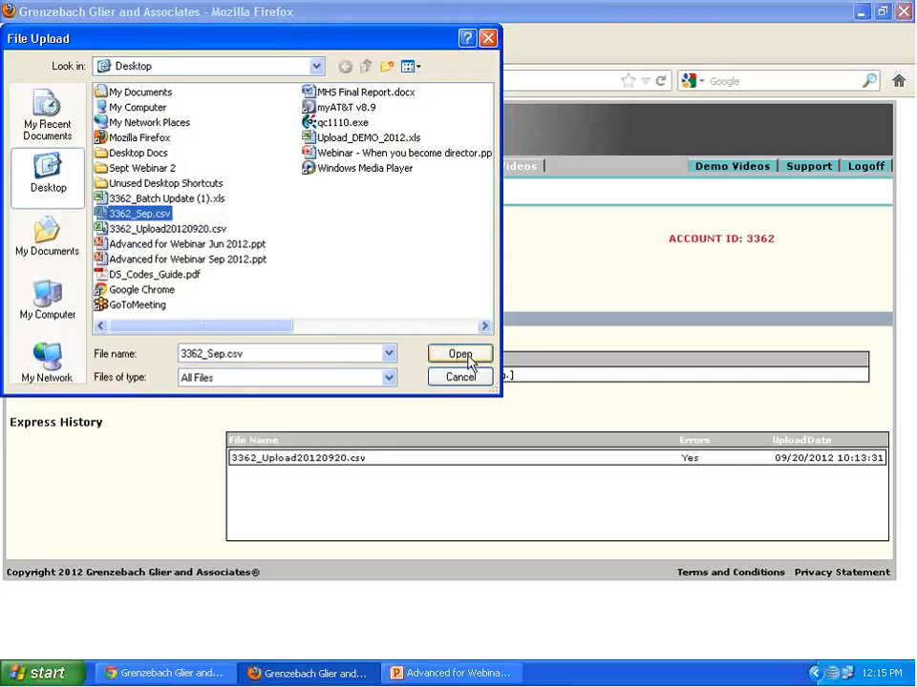
left_click(461, 355)
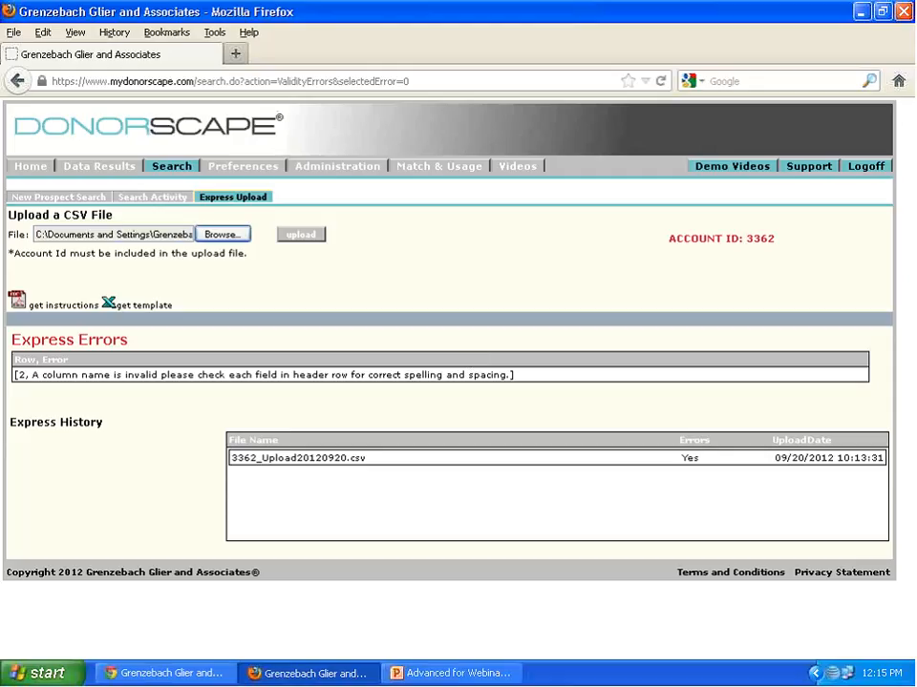
left_click(318, 236)
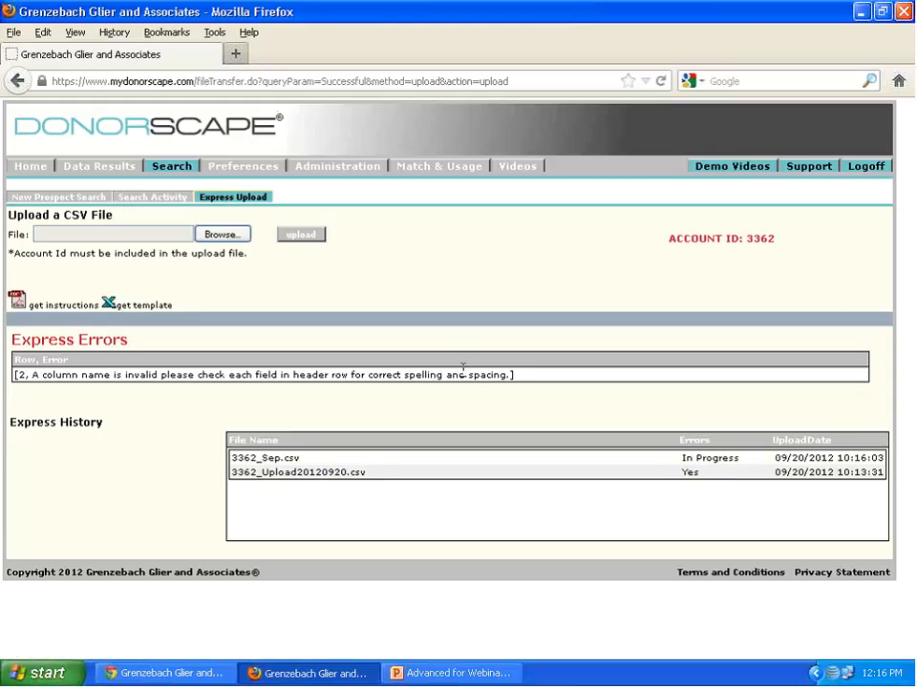
- Reload the Express Upload page to check the new file's error status in the Express History
left_click(117, 388)
left_click(84, 198)
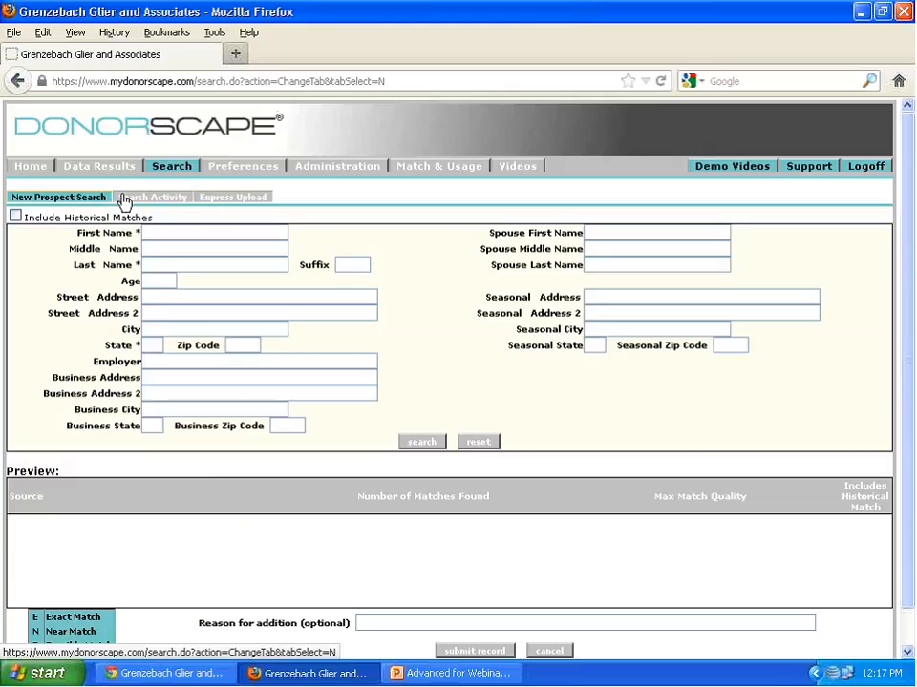
left_click(233, 199)
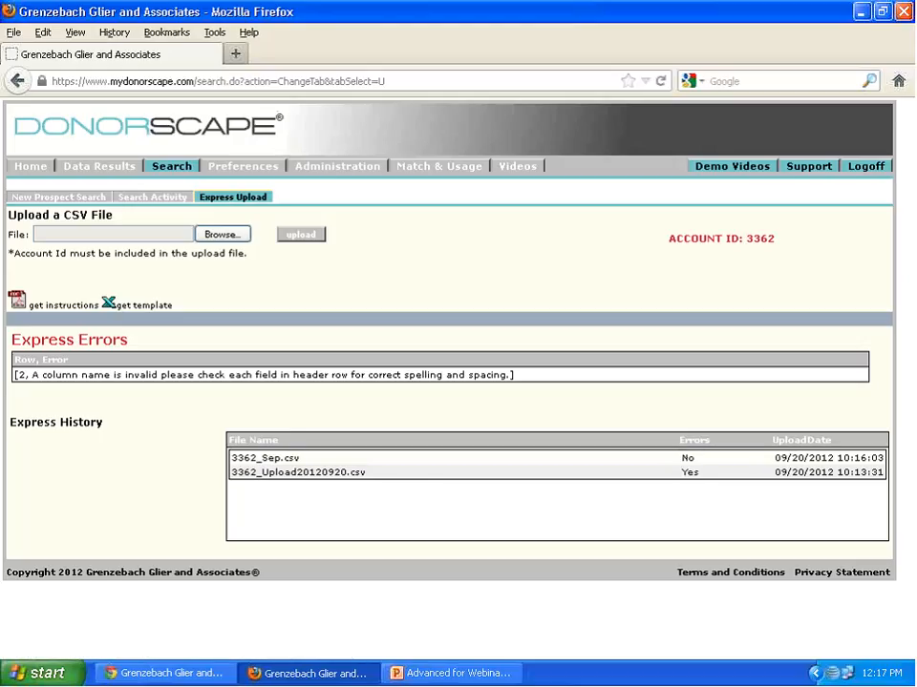
- Open Data Results, clear the prospect ID from the Quick Query, and list the constituents with the All query
left_click(114, 171)
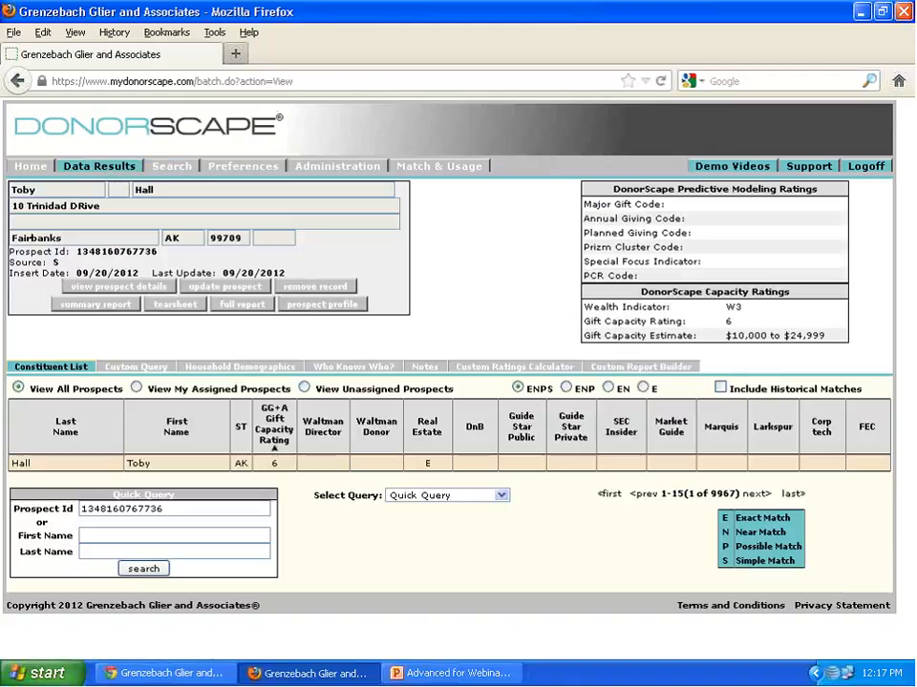
left_click_drag(225, 506, 3, 521)
key("BackSpace")
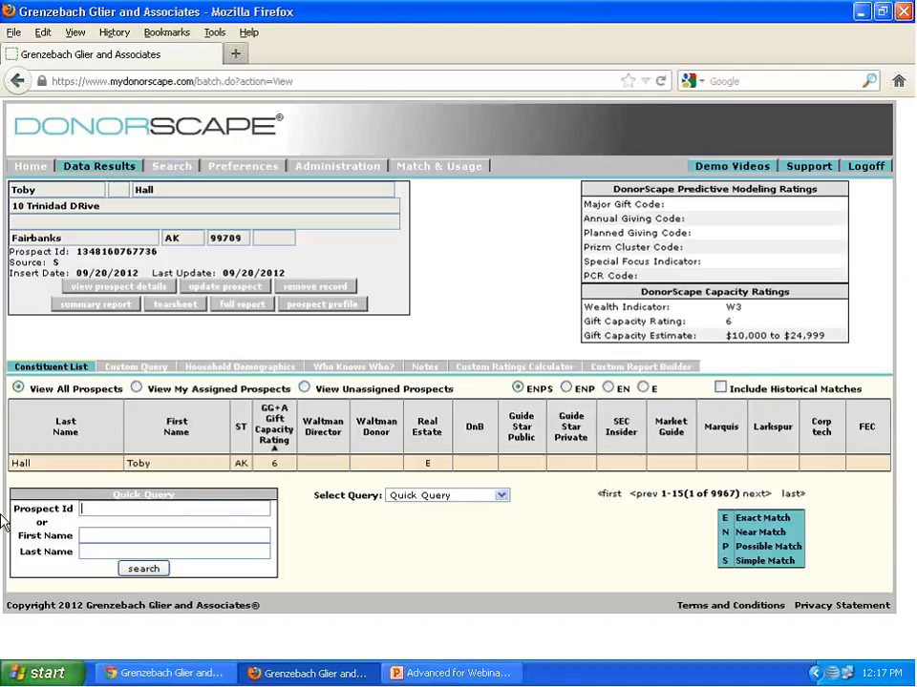
left_click(414, 502)
left_click(405, 519)
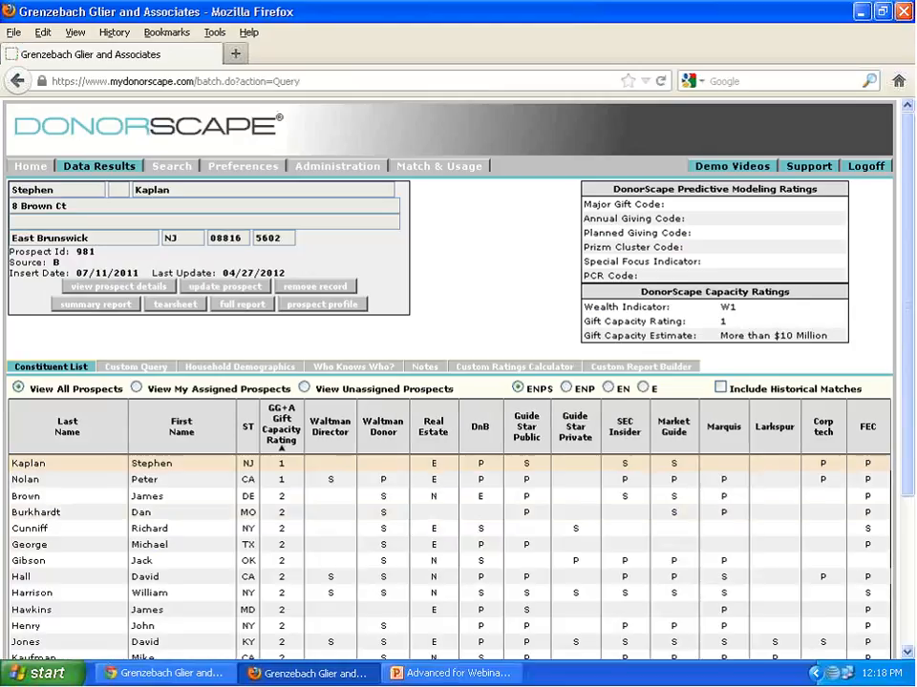
scroll(116, 157, "down", 4)
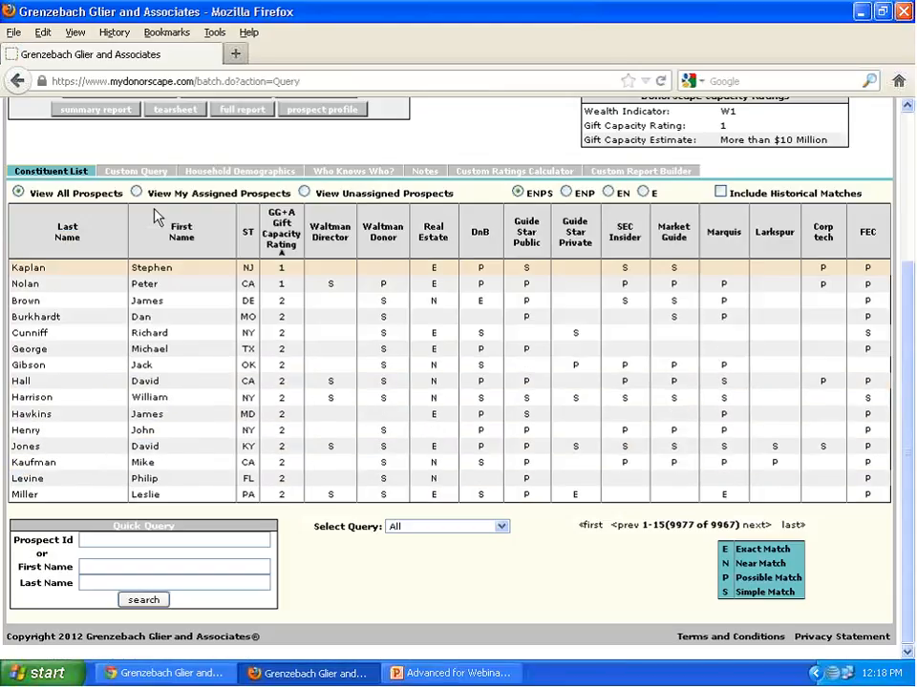
- Build a custom query whose first criterion is Constituent Information, Client Field 020, equal to 20120920
left_click(148, 174)
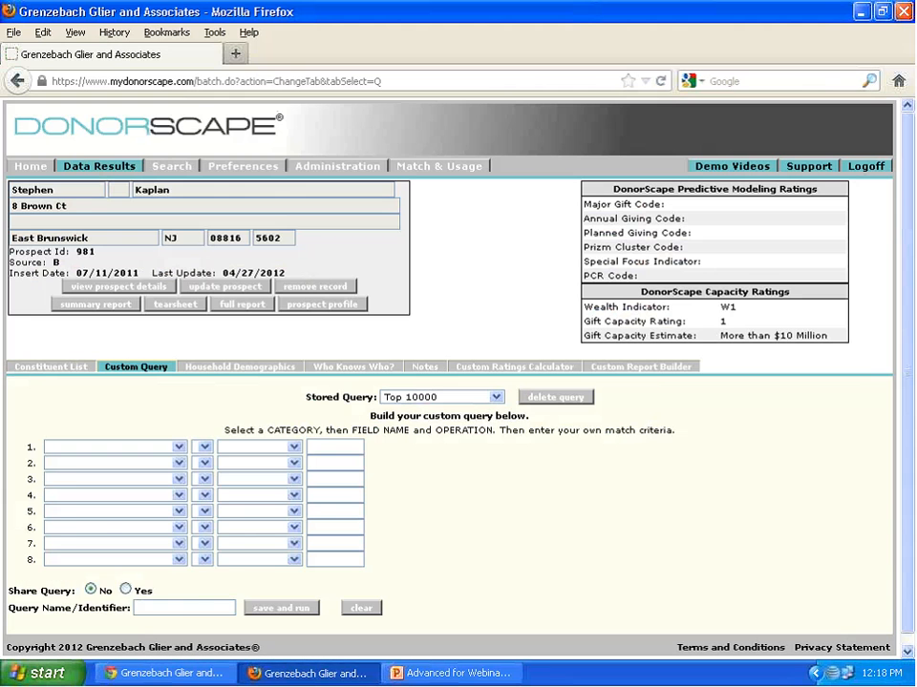
left_click(179, 447)
left_click(191, 468)
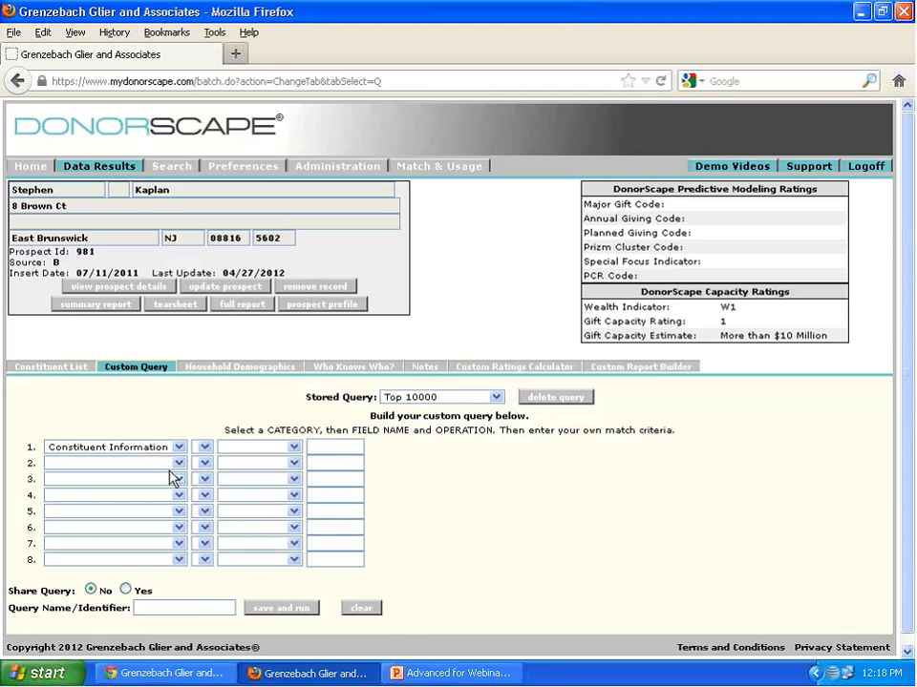
left_click(229, 447)
scroll(282, 564, "down", 5)
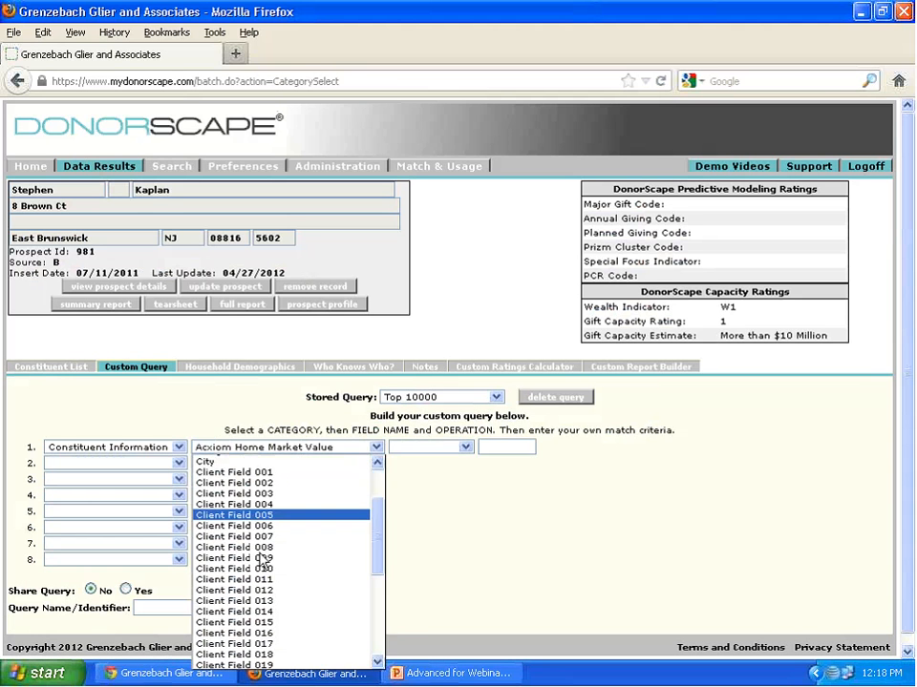
left_click(279, 578)
left_click(464, 447)
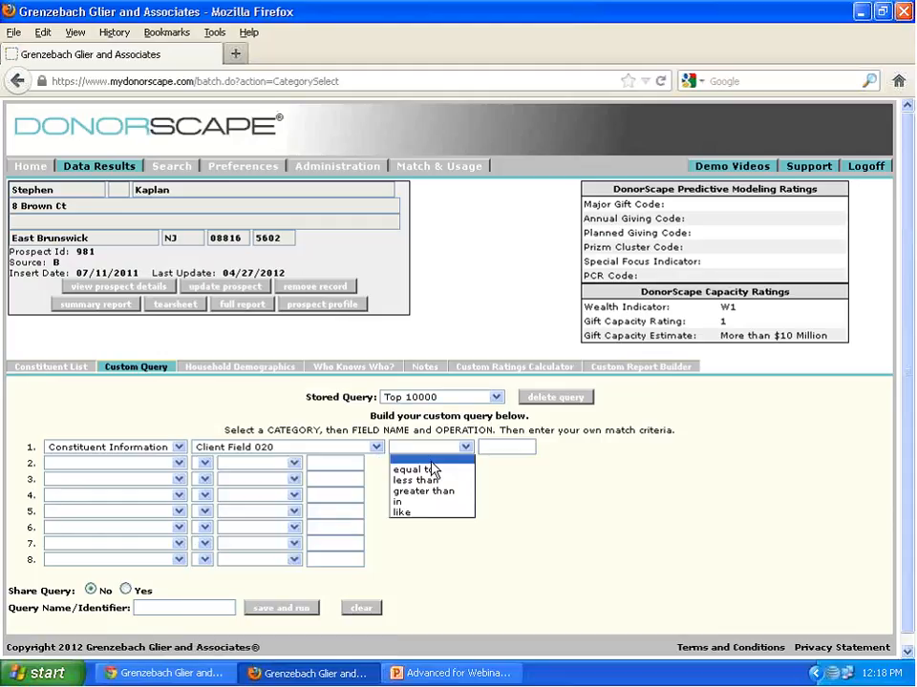
left_click(425, 470)
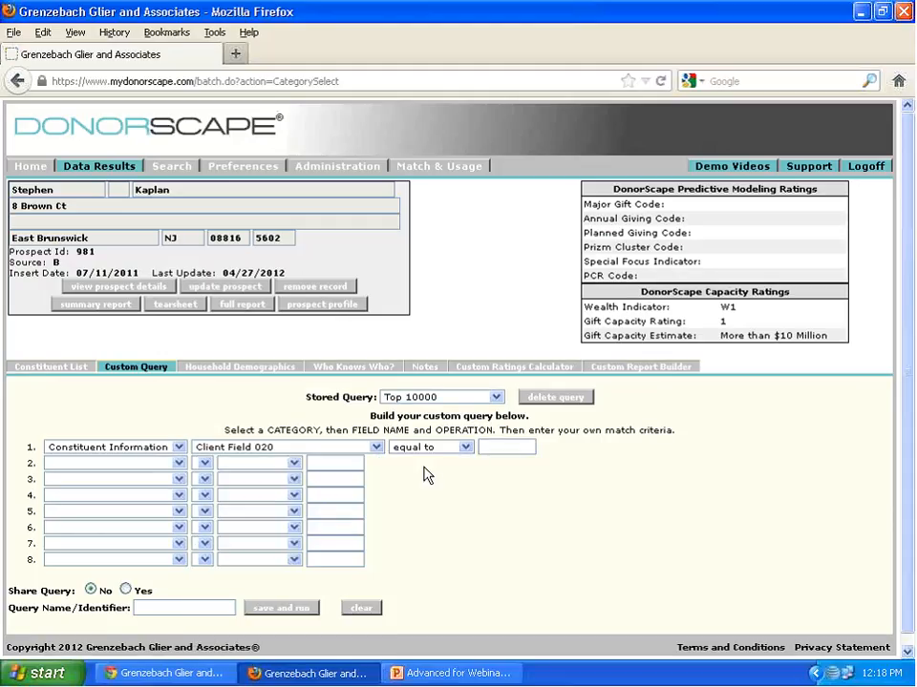
left_click(516, 446)
type("20120920")
- Name the custom query 20120920, then save and run it
left_click(186, 608)
type("20120920")
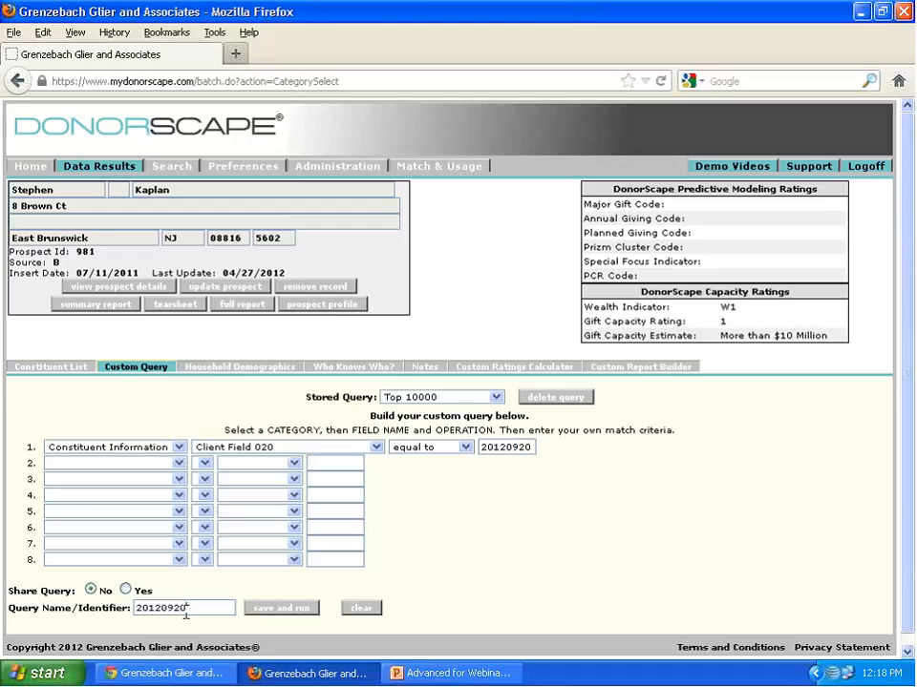
left_click(287, 608)
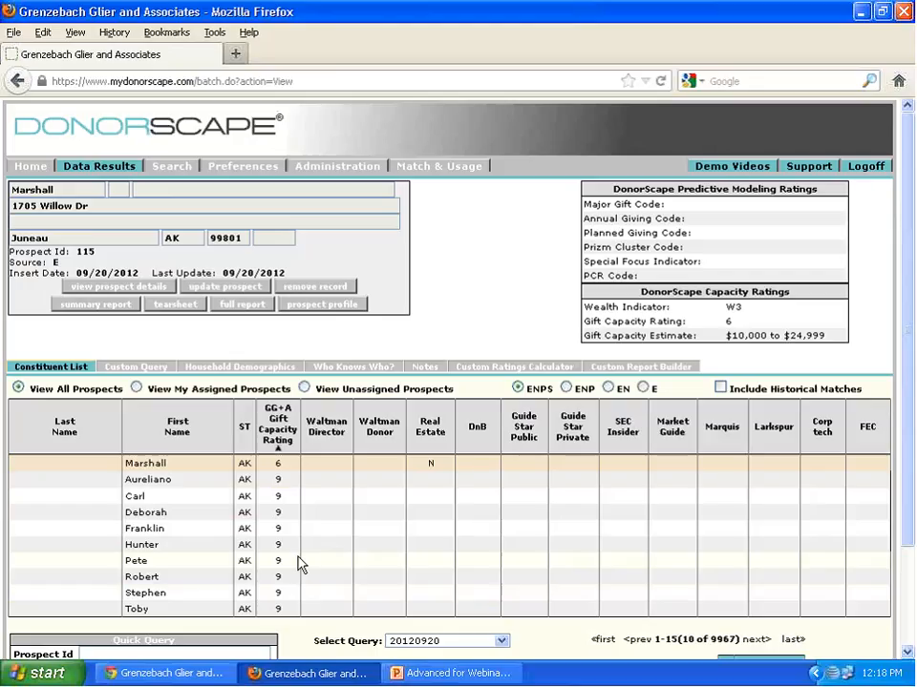
- Reopen the custom query and change its first criterion to Constituent Information, Upload Date, equal to 09/20/2012
left_click(122, 372)
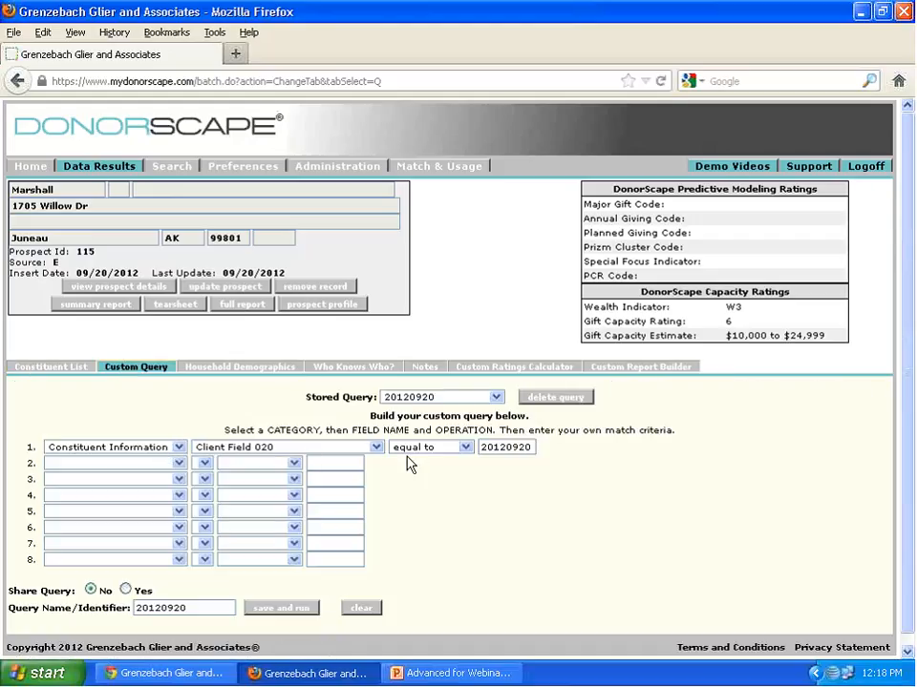
left_click(378, 447)
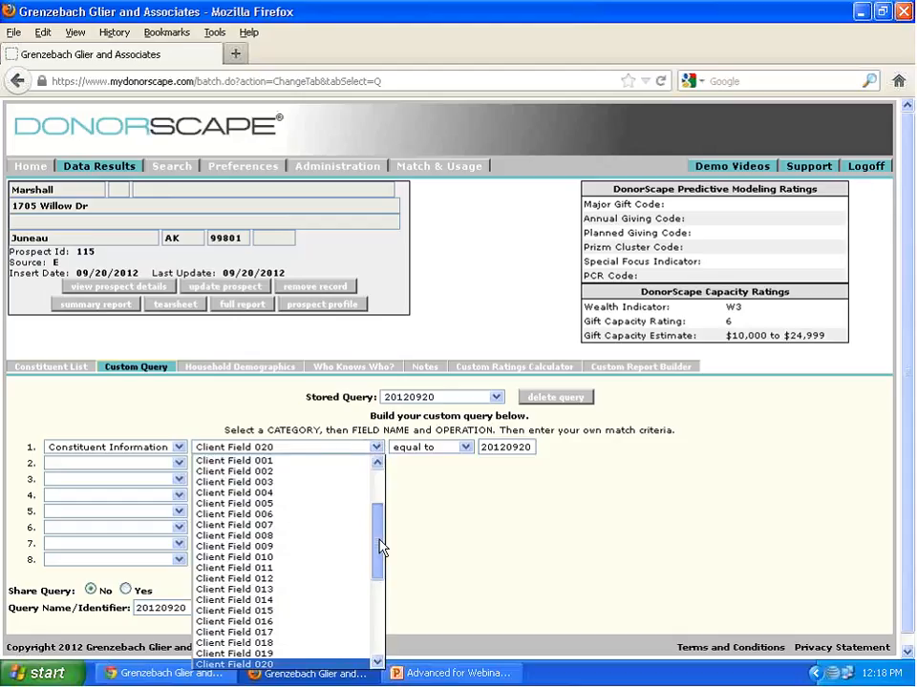
left_click_drag(380, 547, 387, 628)
left_click(304, 642)
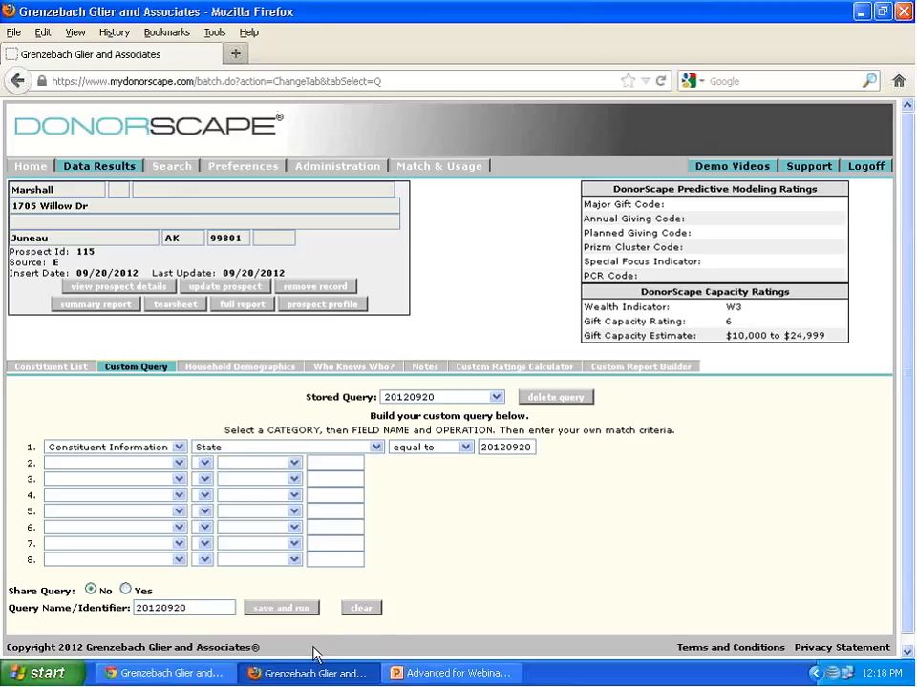
left_click(378, 447)
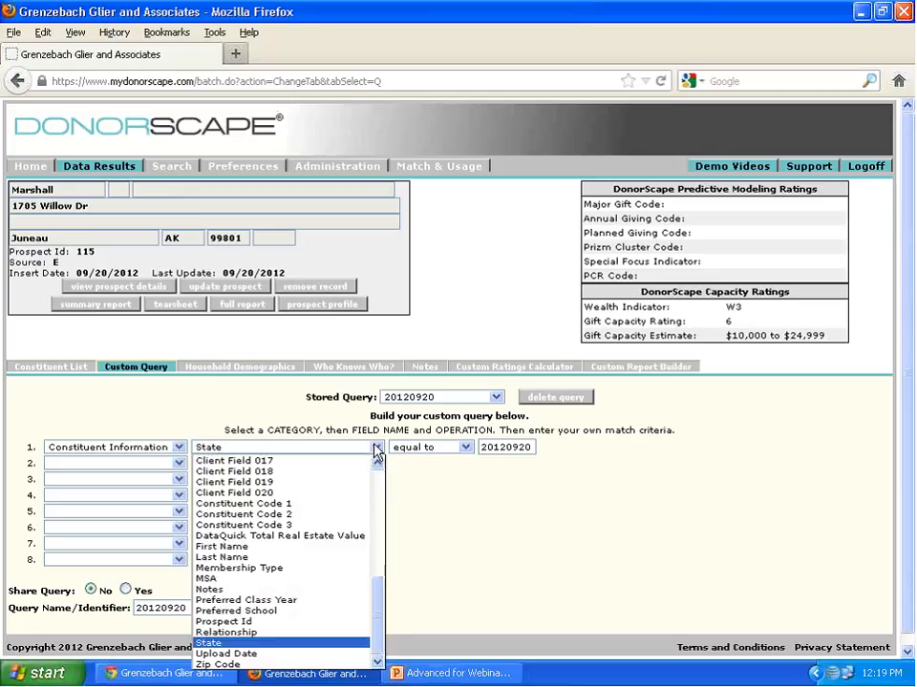
left_click(267, 654)
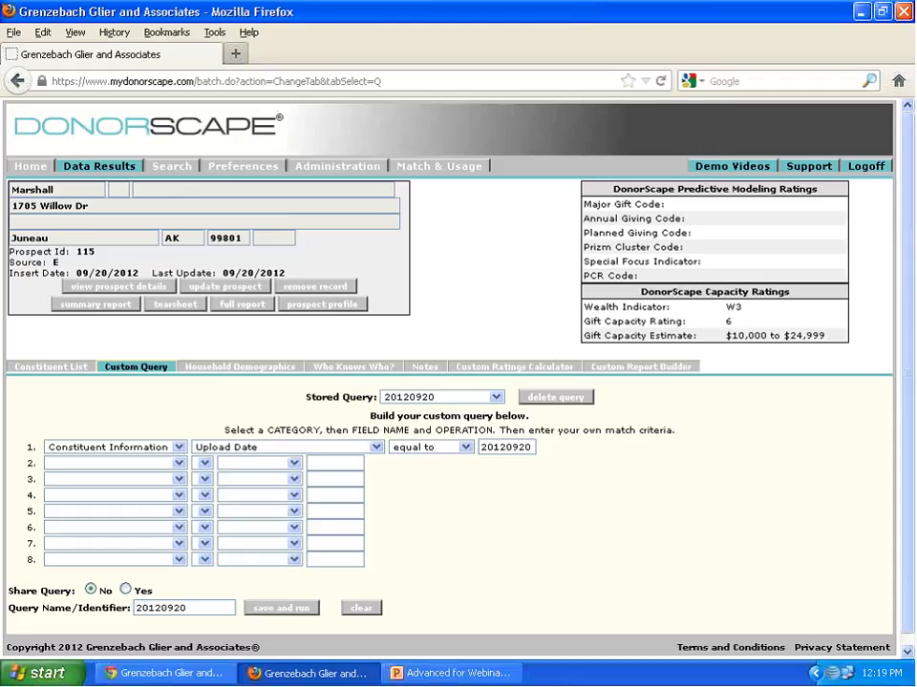
double_click(482, 446)
type("09/20/201")
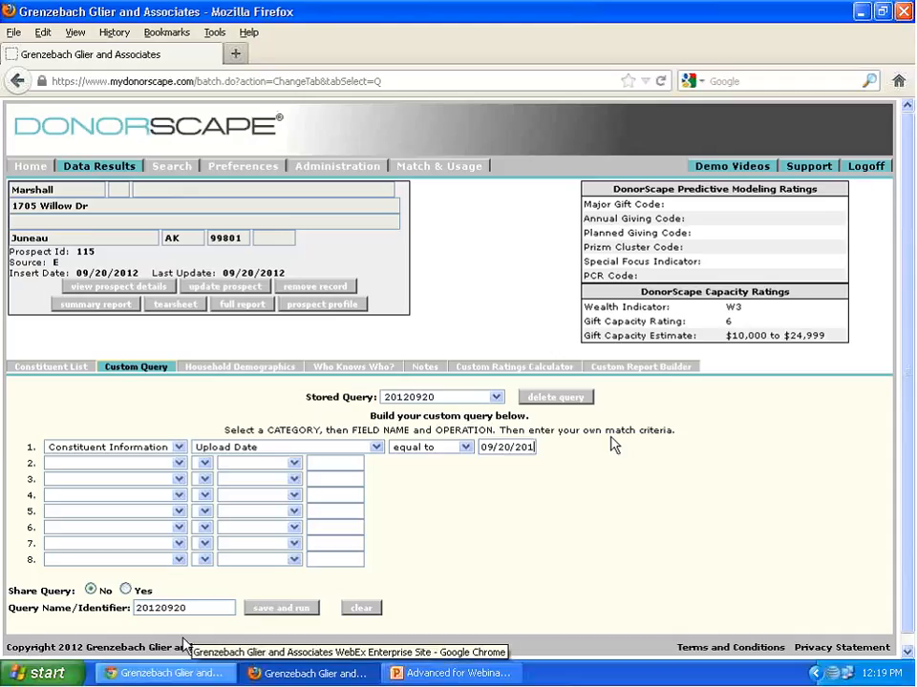
type("2")
- Name the custom query By Date, then save and run it
left_click(70, 600)
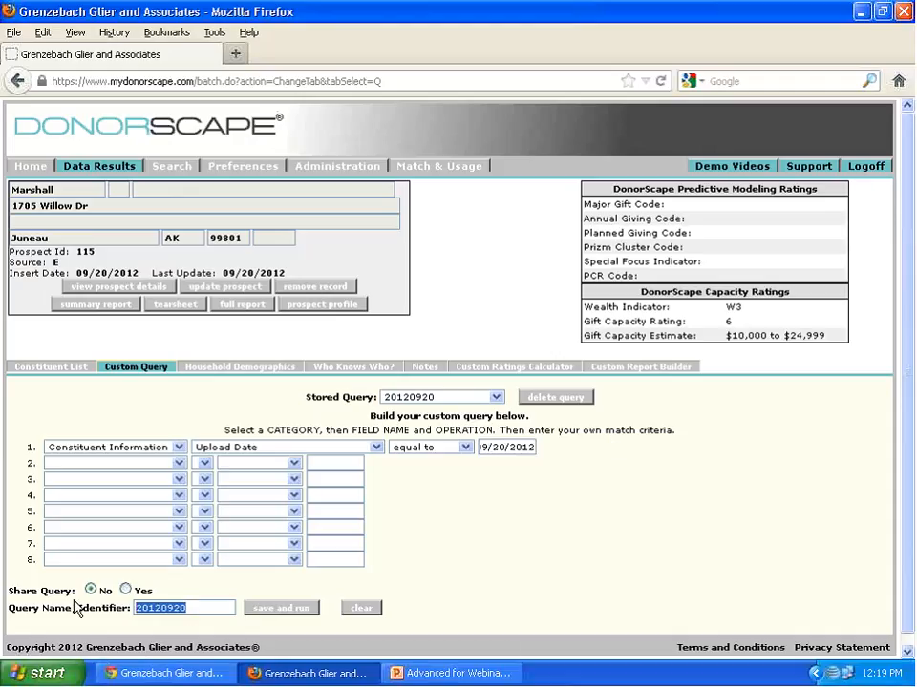
type("By Date")
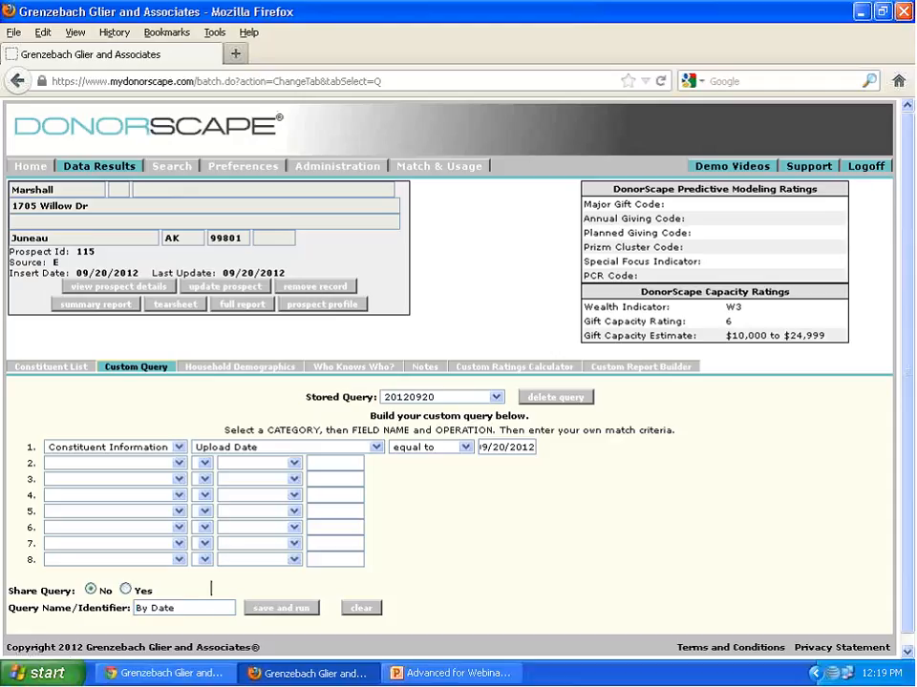
left_click(303, 612)
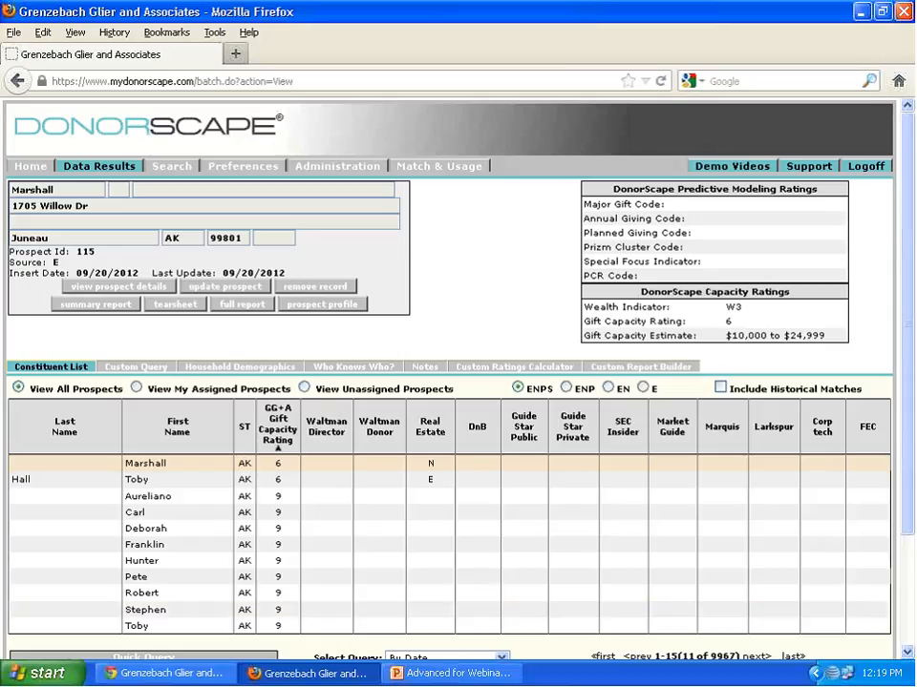
- Open 3362_Sep.csv from the desktop in Excel, check its columns for the last names, and minimize it
left_click(863, 11)
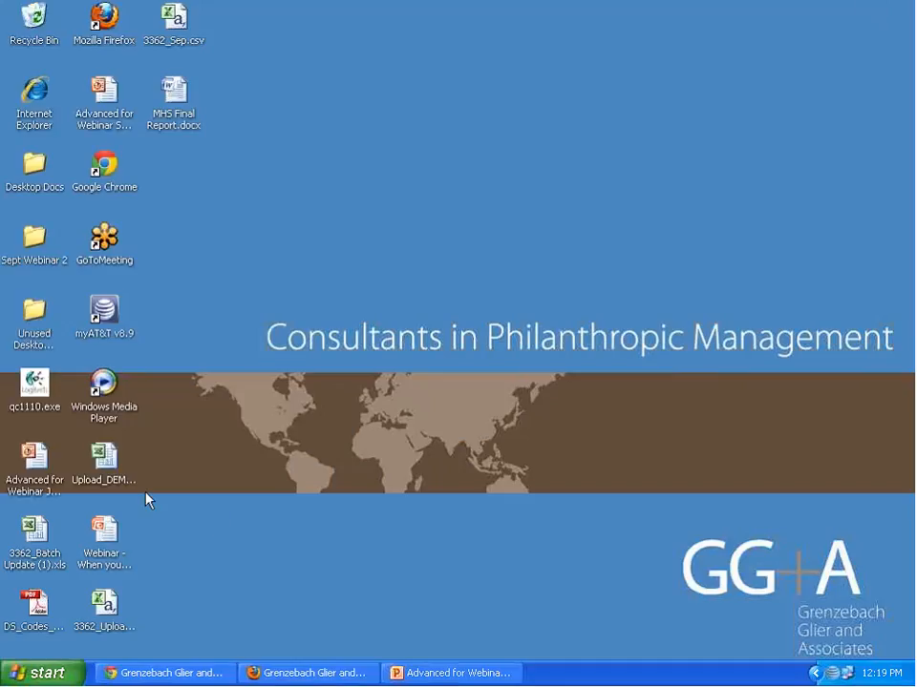
left_click(107, 460)
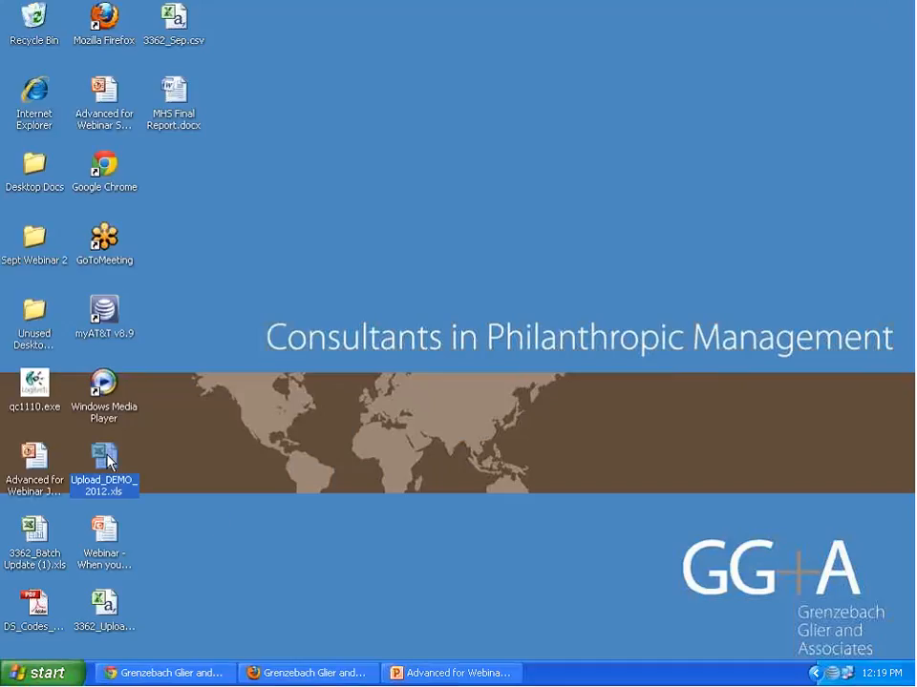
double_click(177, 32)
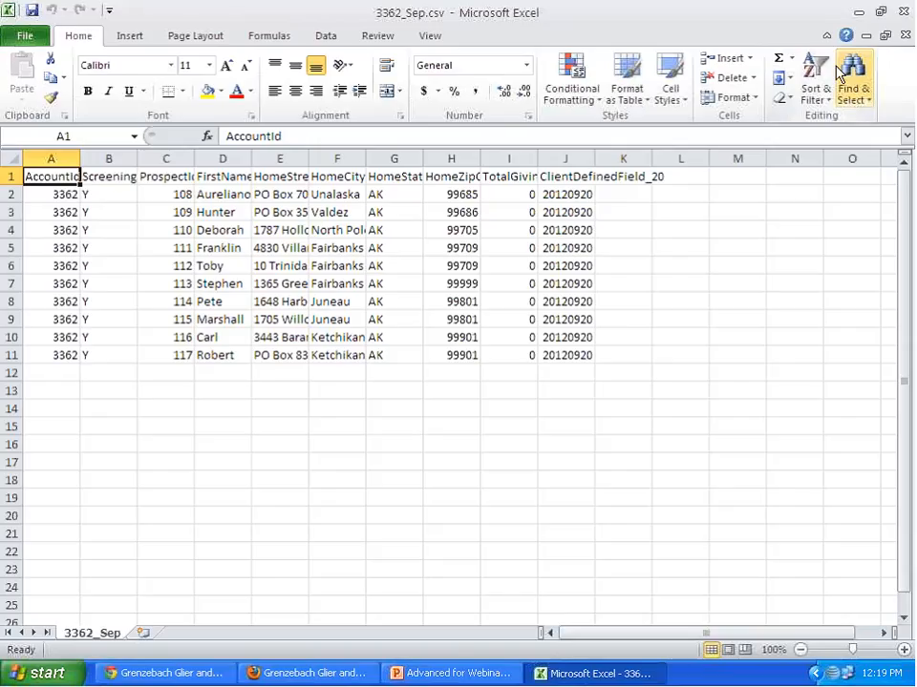
left_click(859, 11)
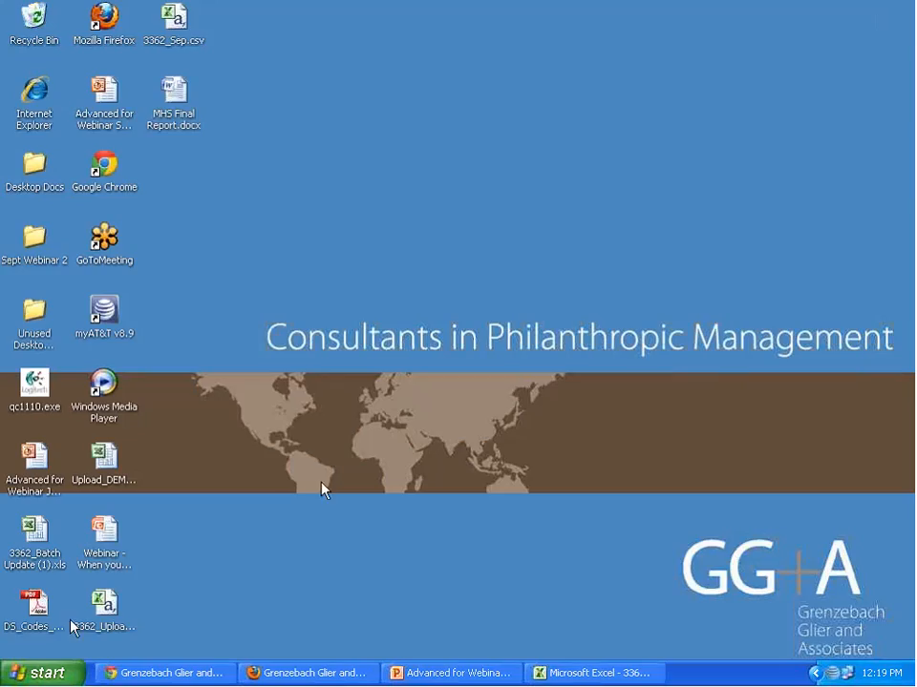
- Open Upload_DEMO_2012.xls from the desktop and copy its entire LastName column
left_click(107, 606)
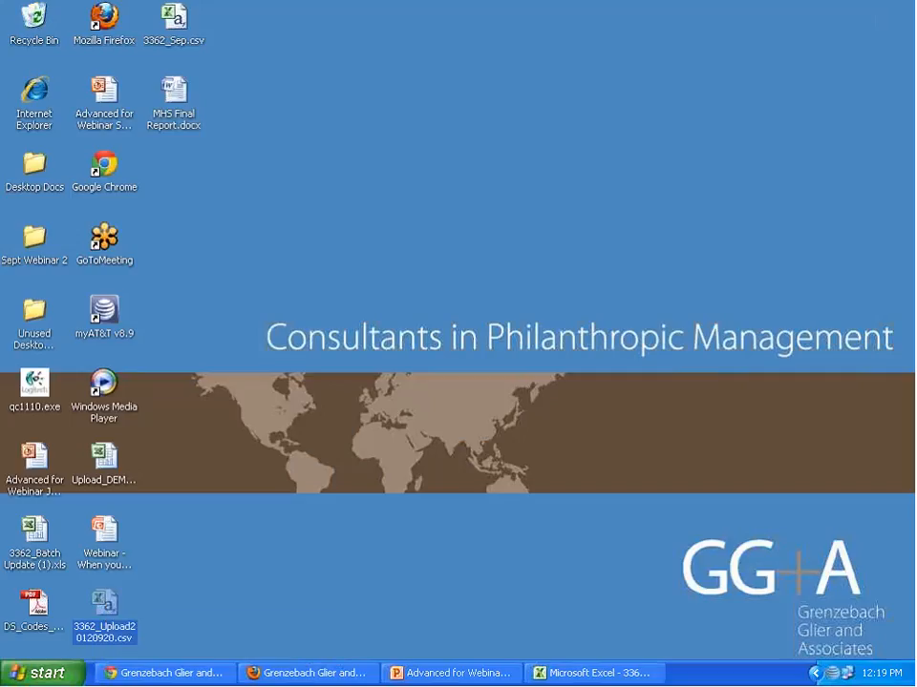
left_click(23, 528)
left_click(103, 454)
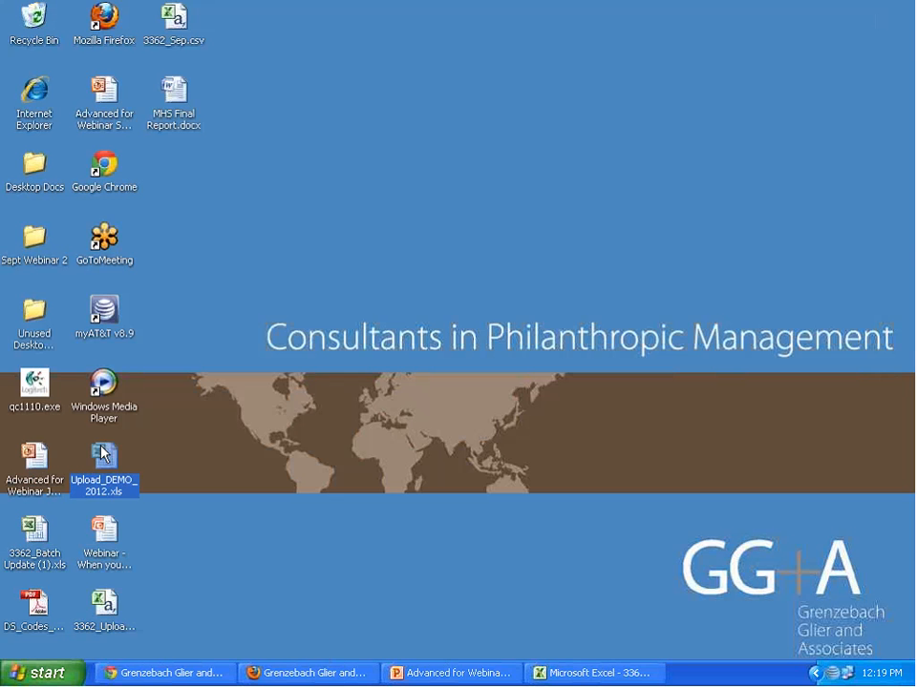
double_click(103, 454)
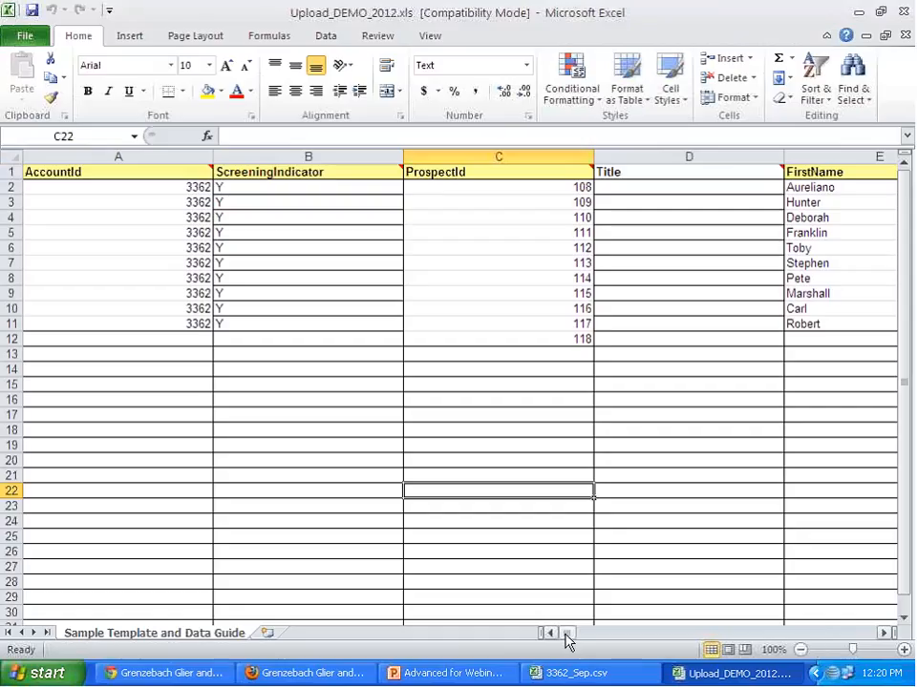
left_click_drag(569, 642, 579, 640)
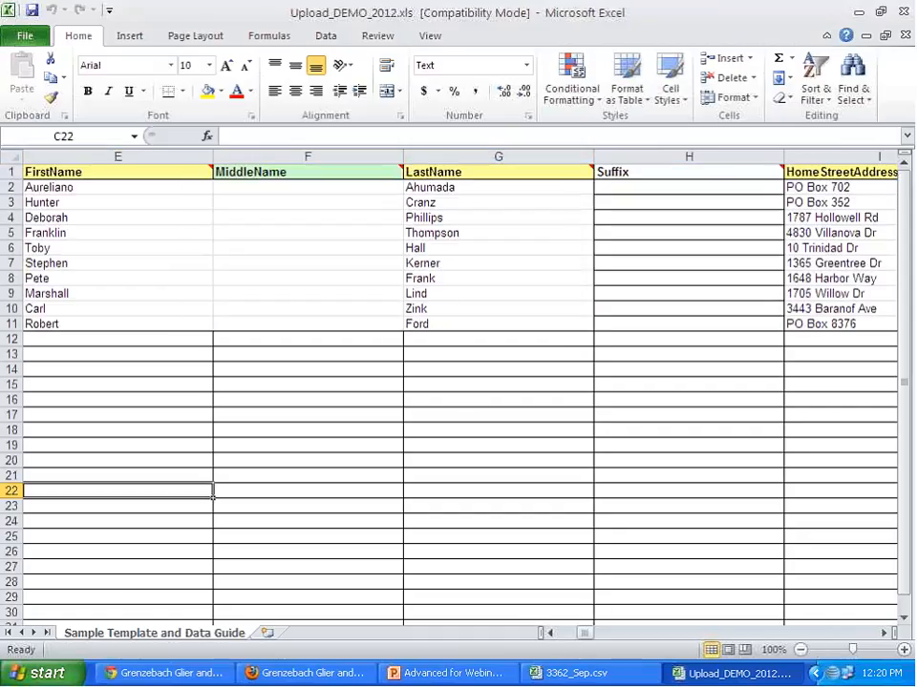
left_click(512, 156)
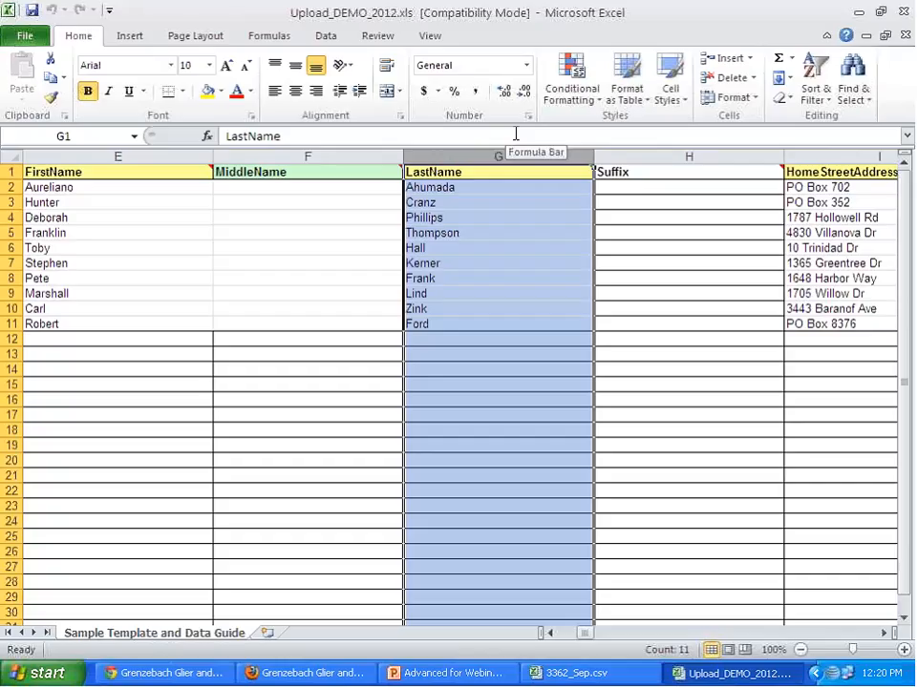
key("ctrl+c")
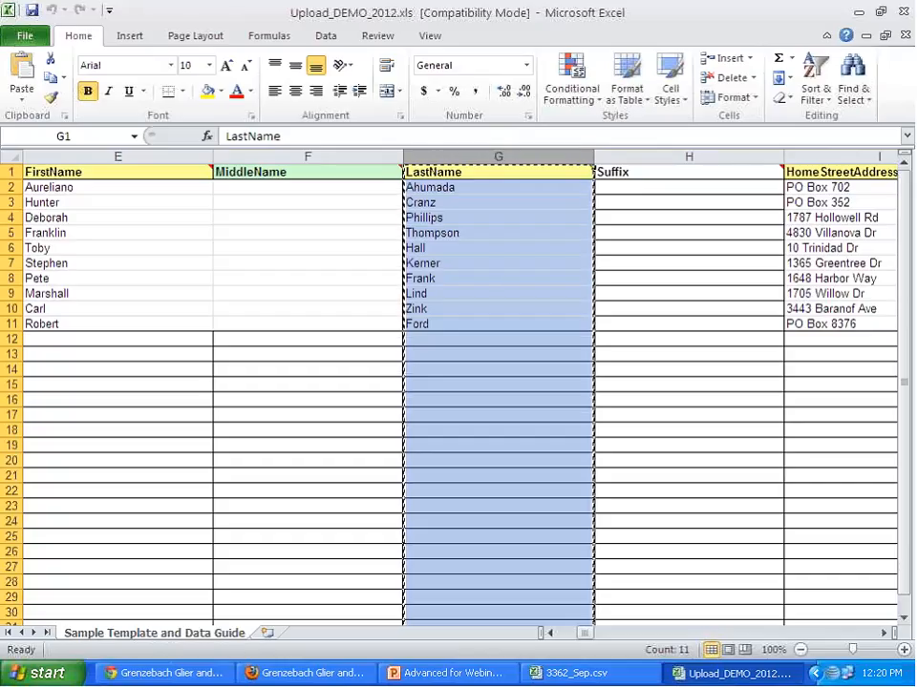
- Insert an empty column between FirstName and HomeStreetAddress in 3362_Sep.csv
key("ctrl+Tab")
left_click(283, 157)
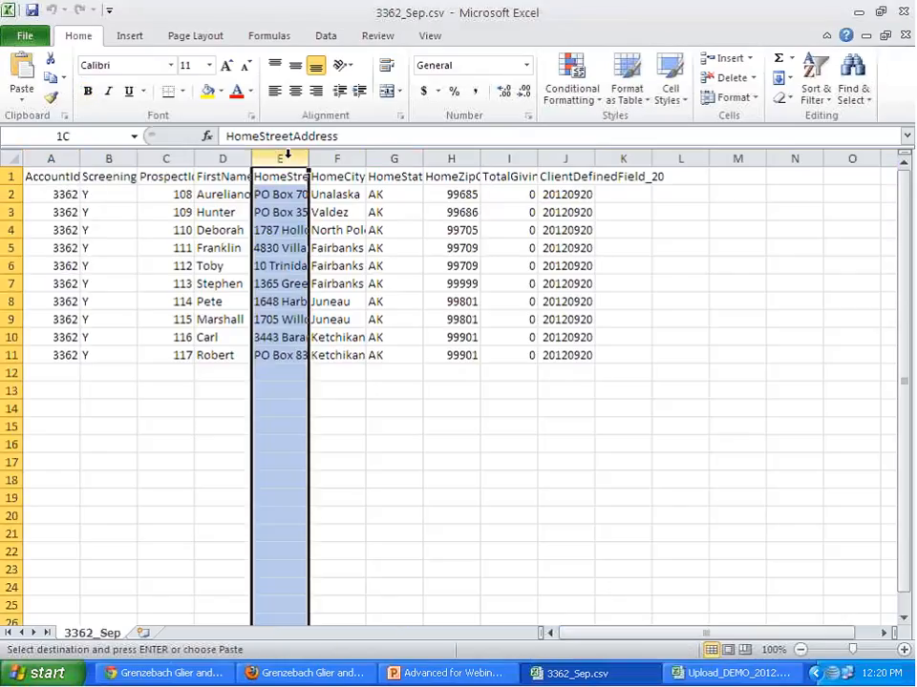
right_click(286, 156)
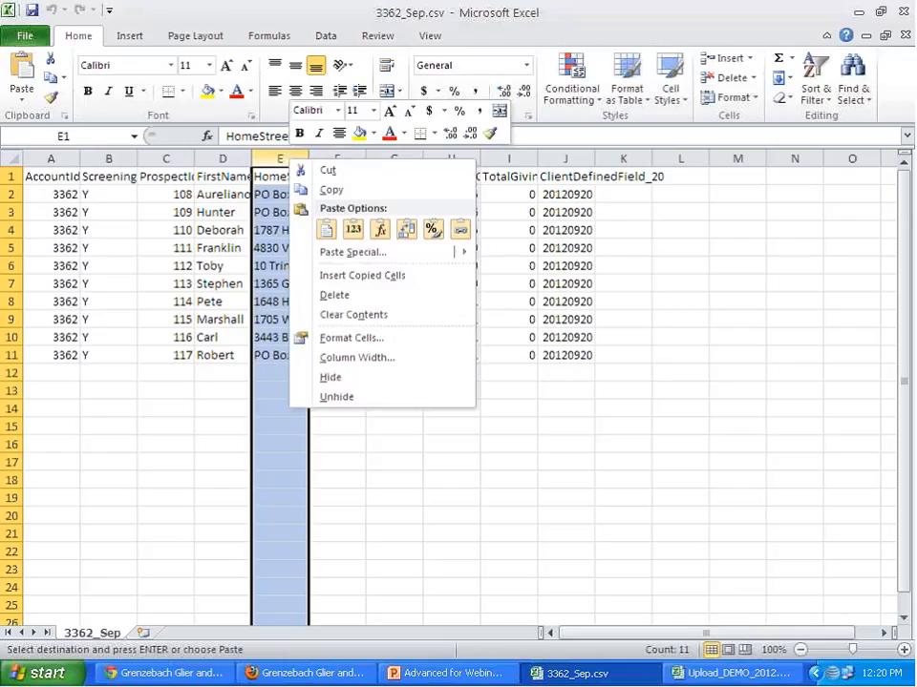
left_click(546, 388)
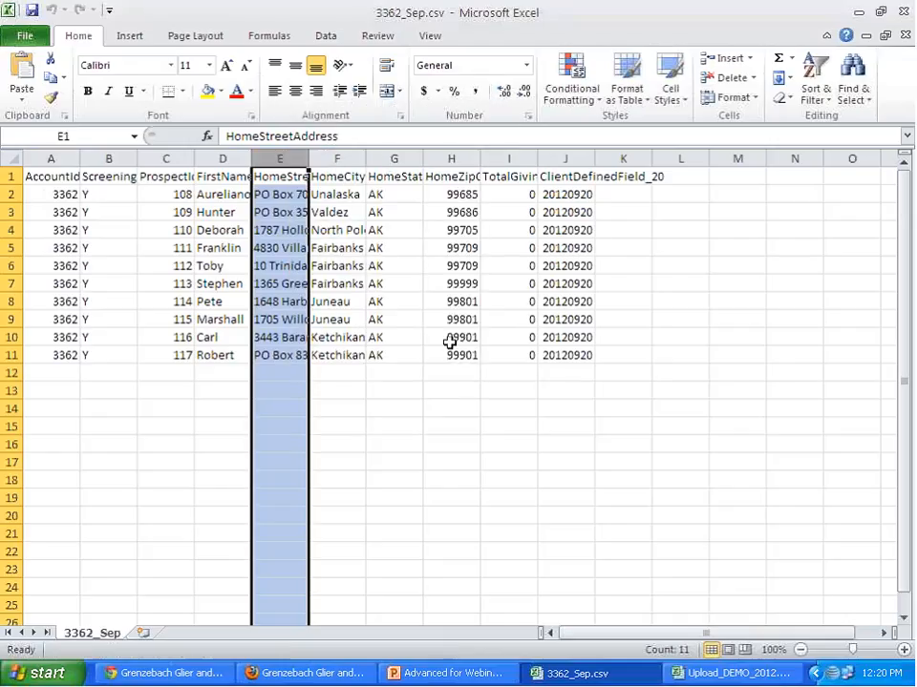
key("Escape")
right_click(291, 163)
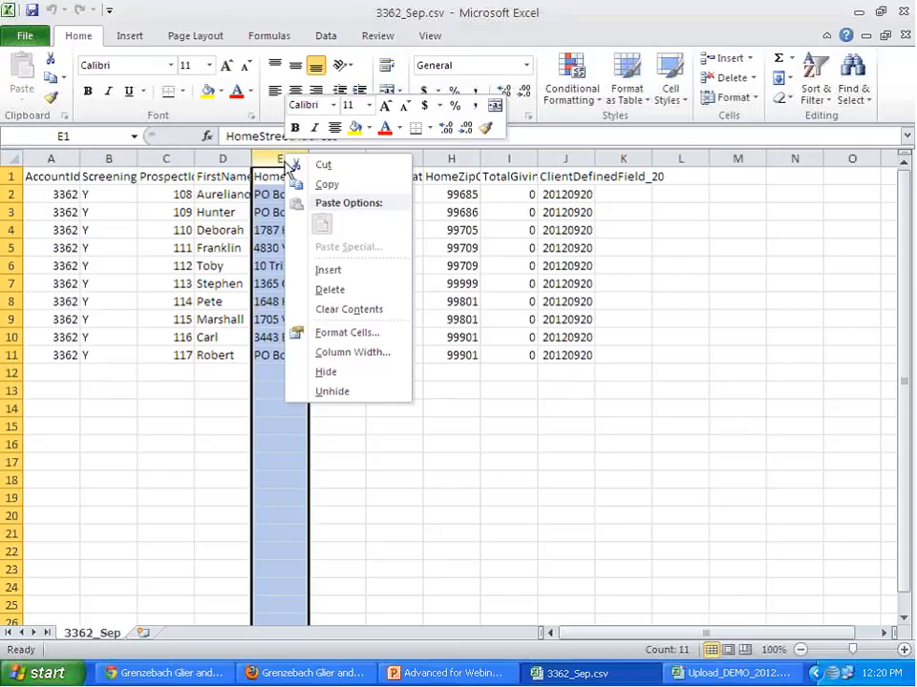
left_click(328, 270)
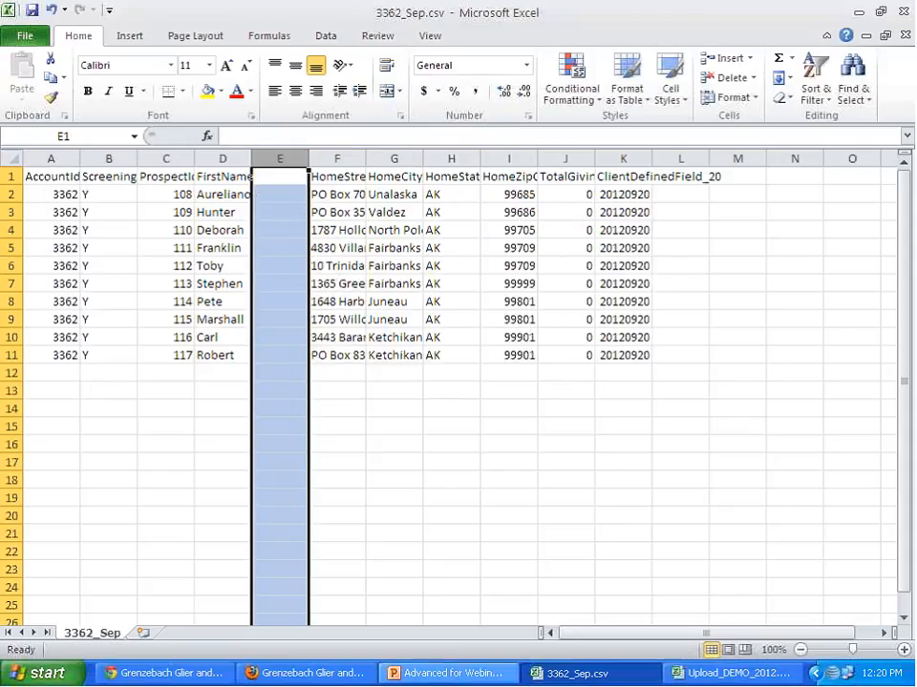
- Copy the LastName header and its ten entries from Upload_DEMO_2012.xls into the empty column E of 3362_Sep.csv
left_click(707, 681)
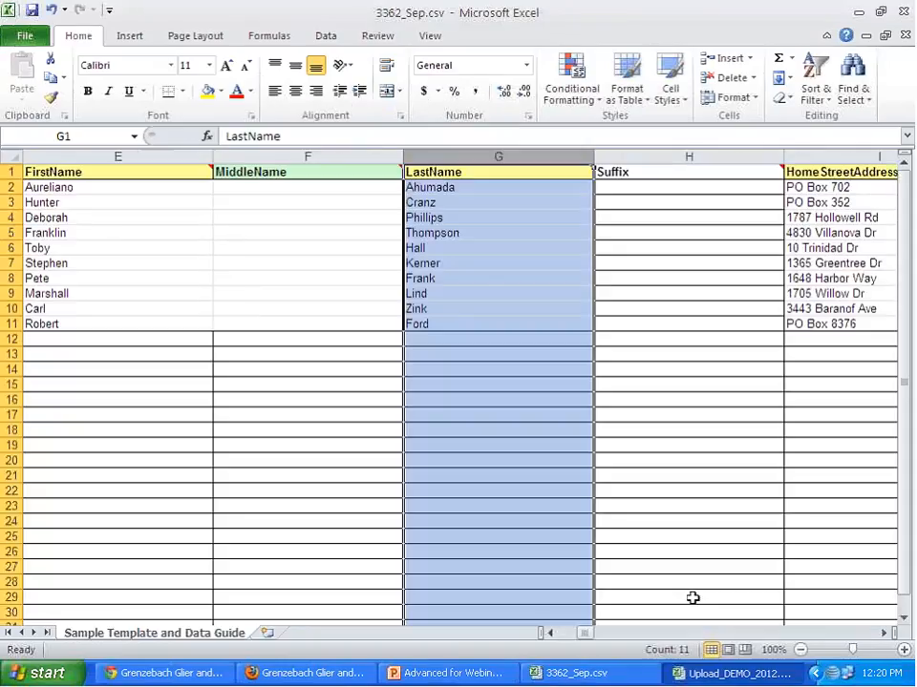
mouse_move(531, 172)
left_click_drag(532, 185, 531, 316)
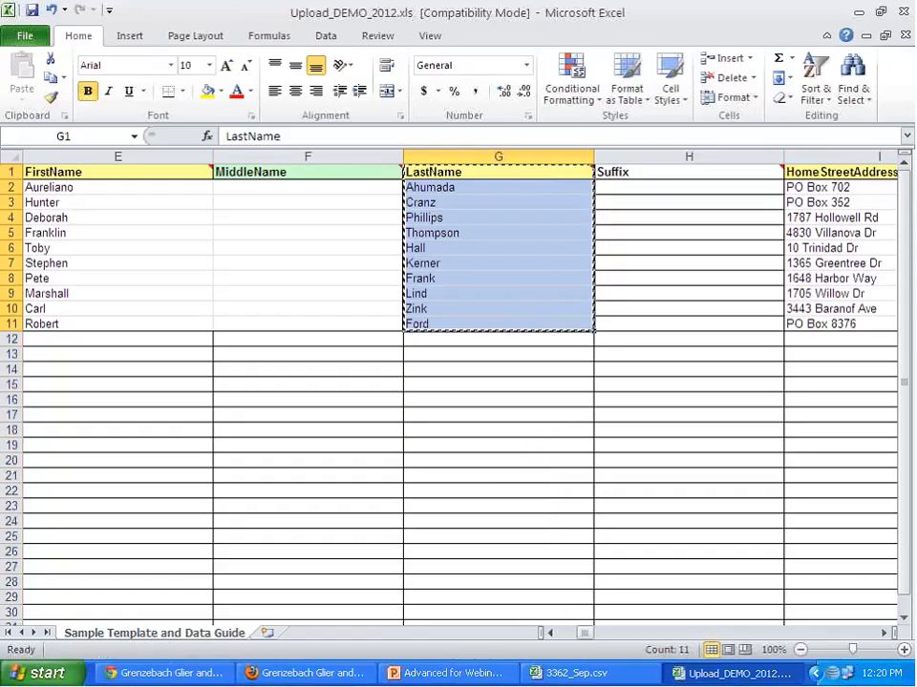
left_click(552, 673)
left_click(280, 181)
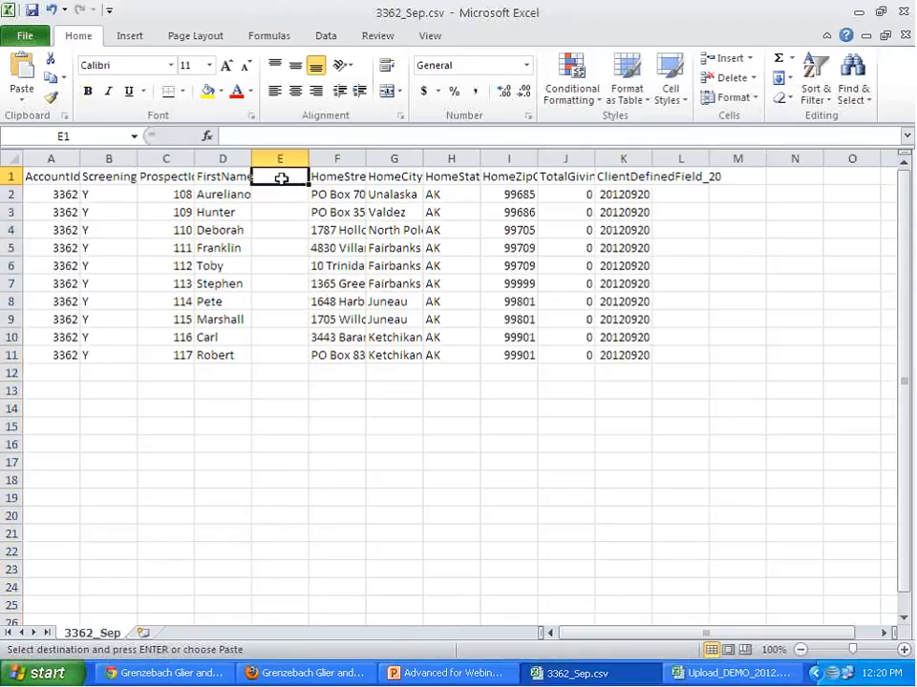
key("ctrl+v")
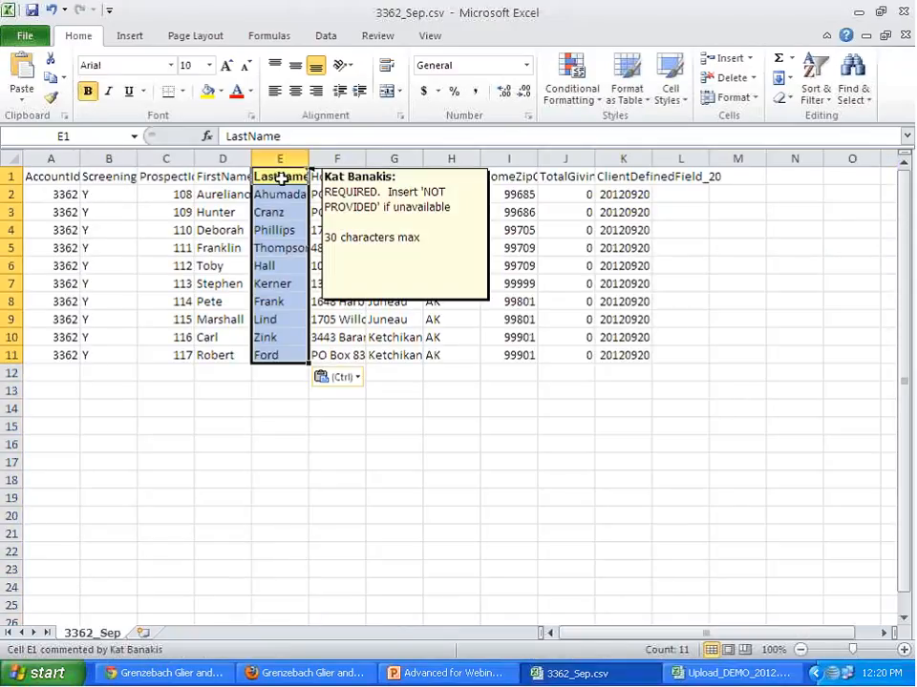
left_click(227, 179)
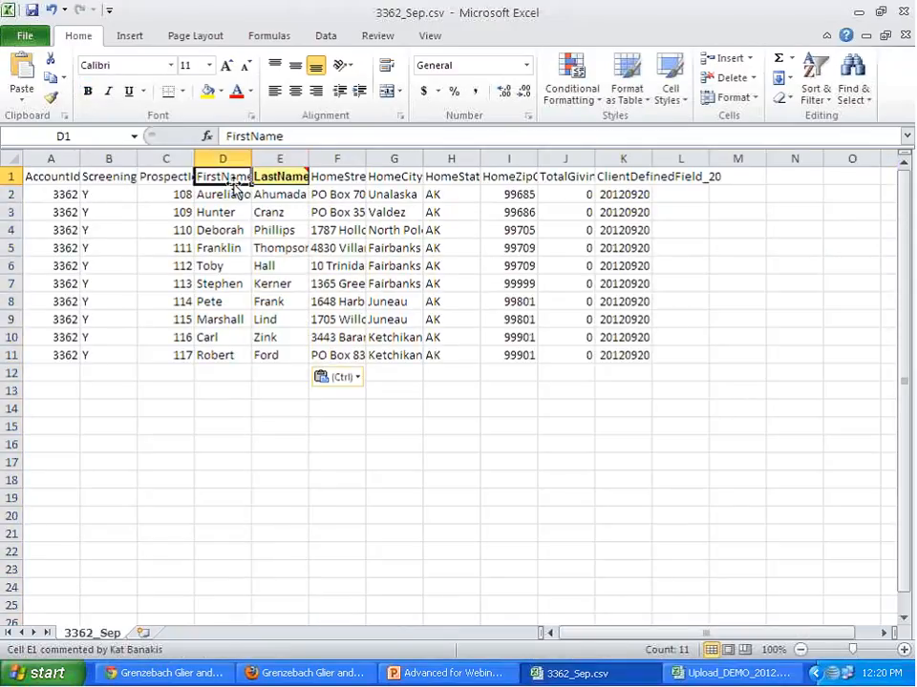
- Save 3362_Sep.csv in CSV format, close it, and return to DonorScape in Firefox
left_click(36, 38)
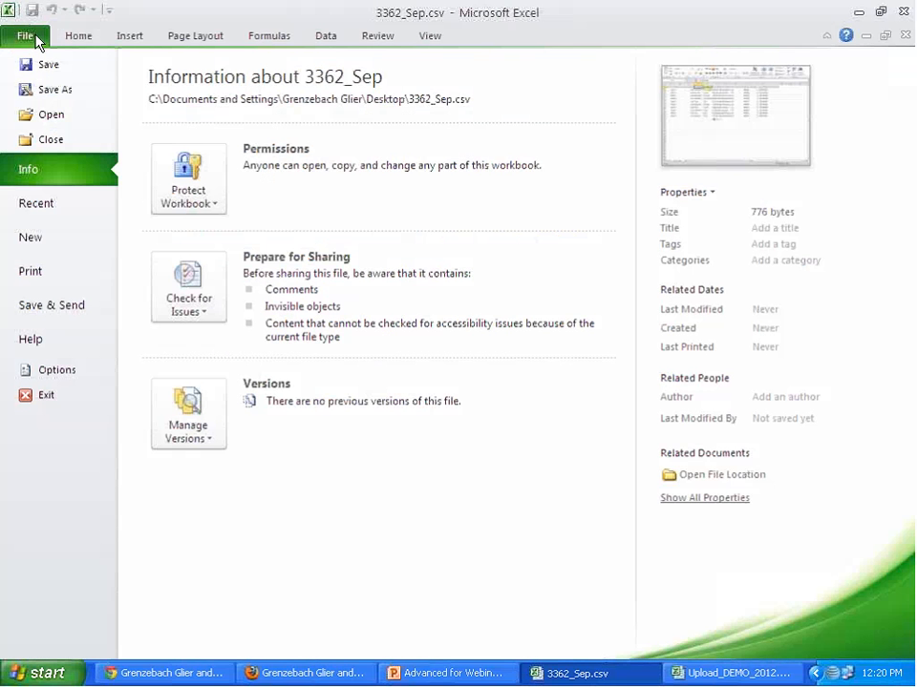
left_click(67, 69)
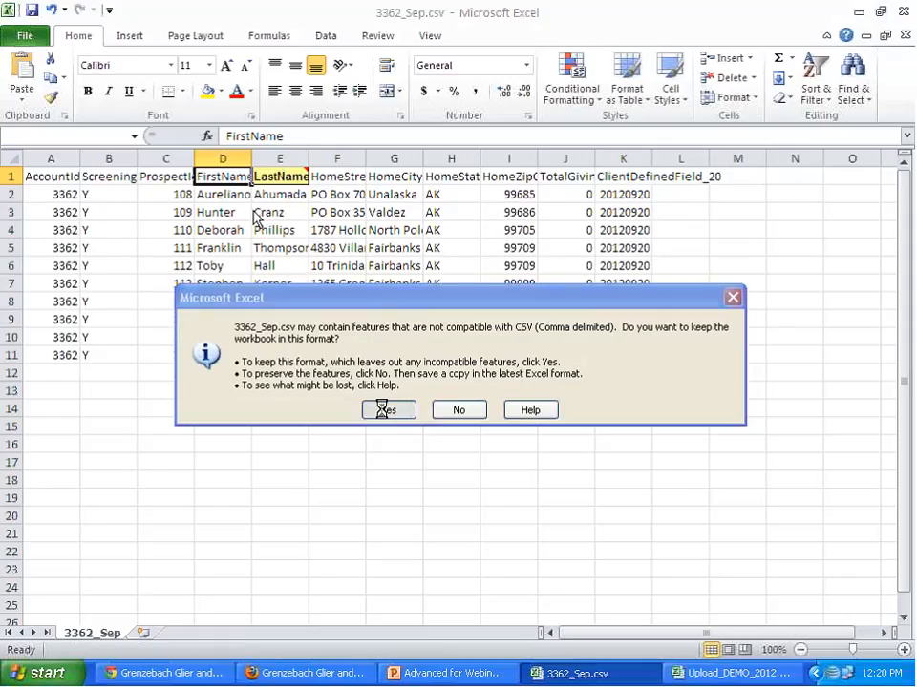
left_click(384, 410)
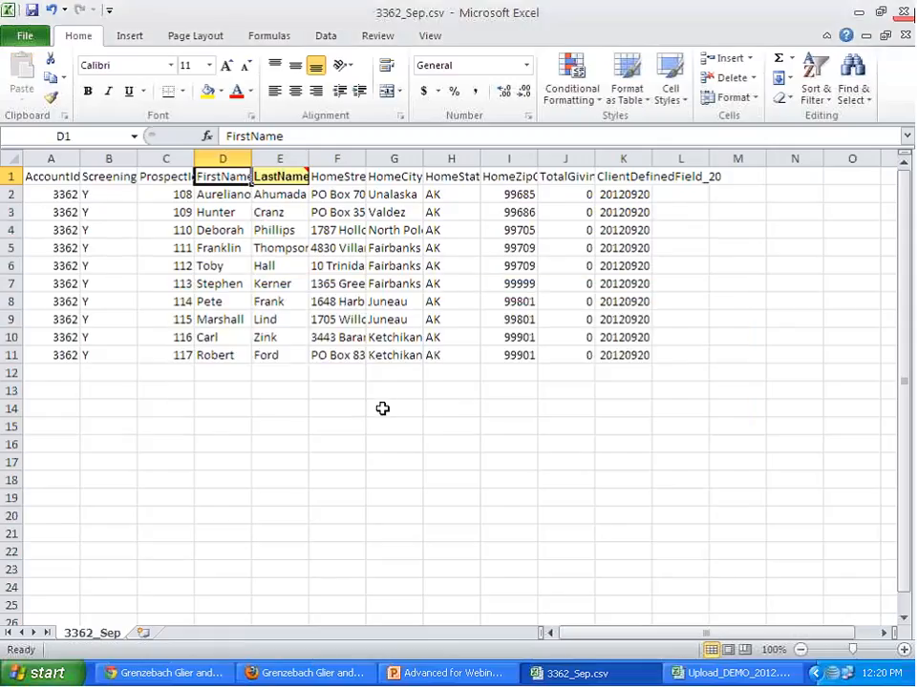
left_click(905, 12)
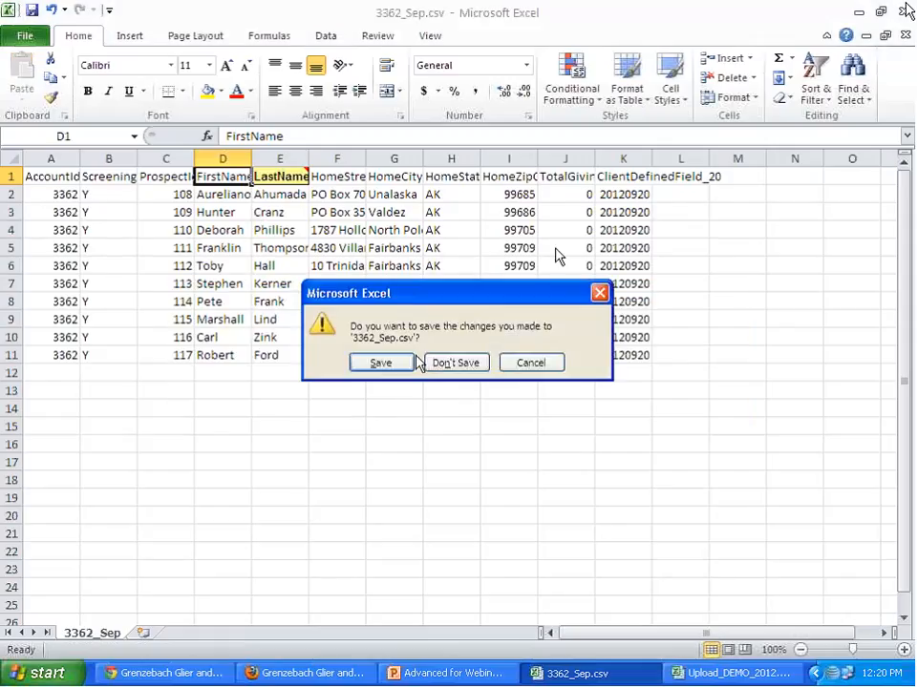
left_click(380, 363)
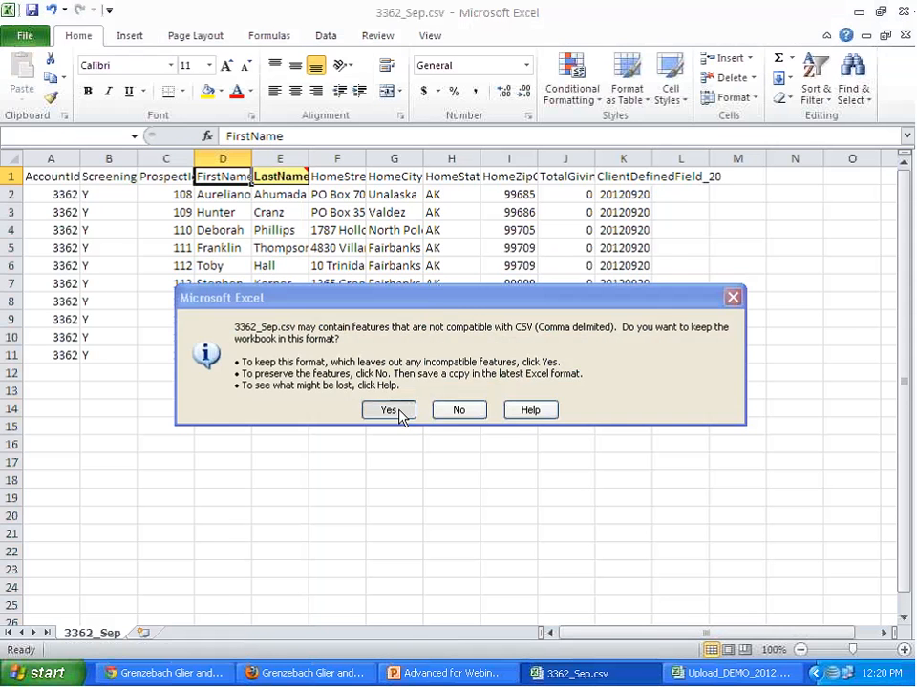
left_click(399, 410)
left_click(296, 674)
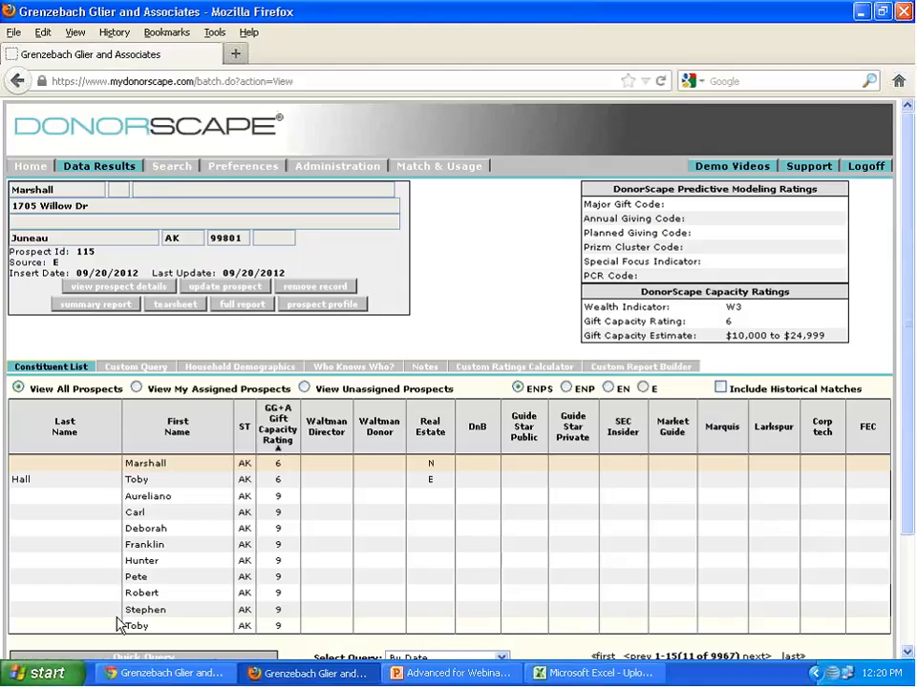
- Open the last prospect's record in the constituent list and examine its name, address and Prospect Id
scroll(116, 623, "down", 2)
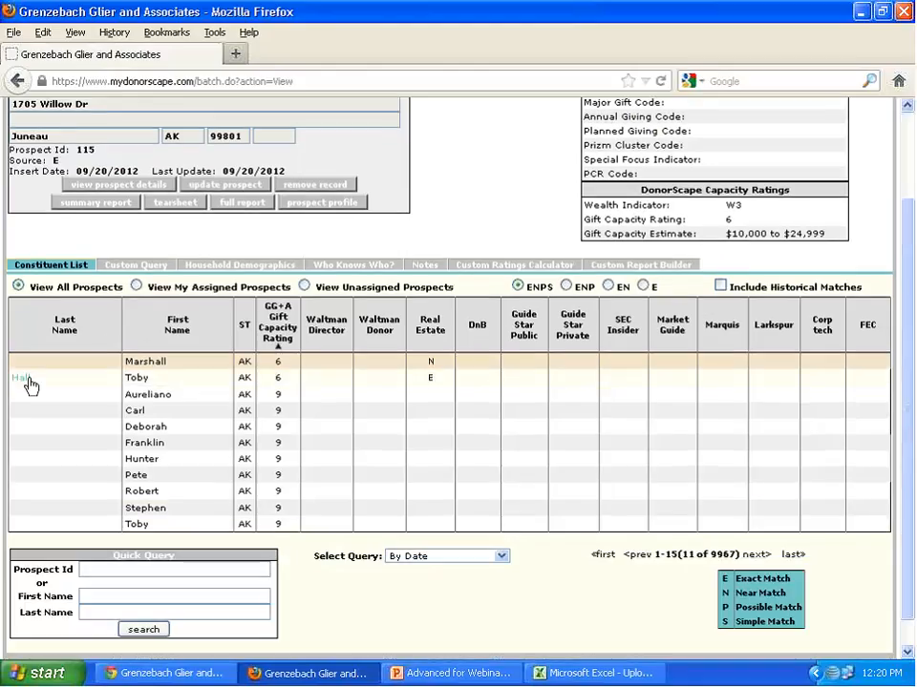
left_click(137, 396)
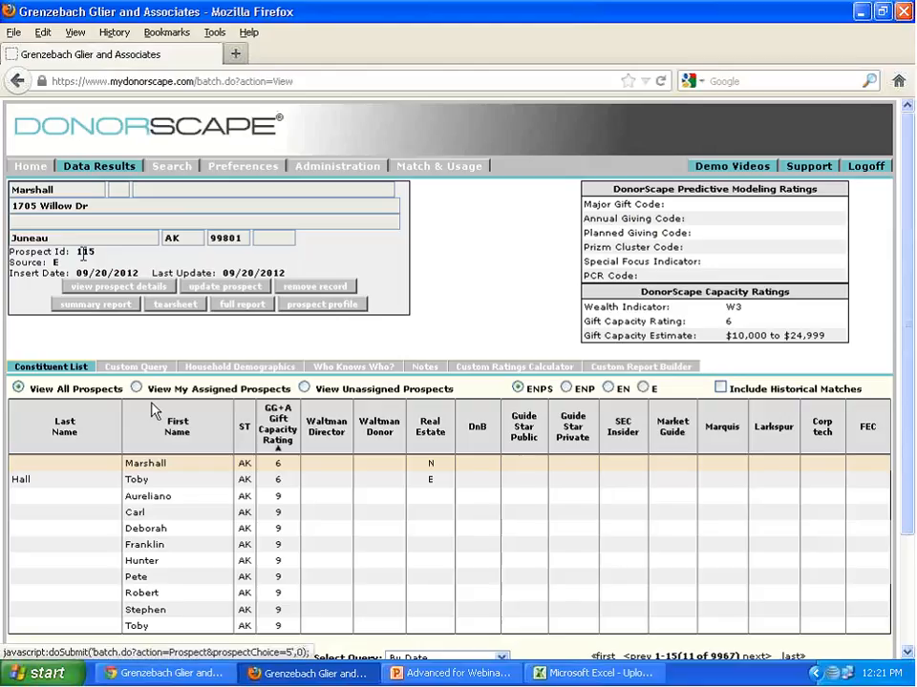
scroll(153, 547, "down", 2)
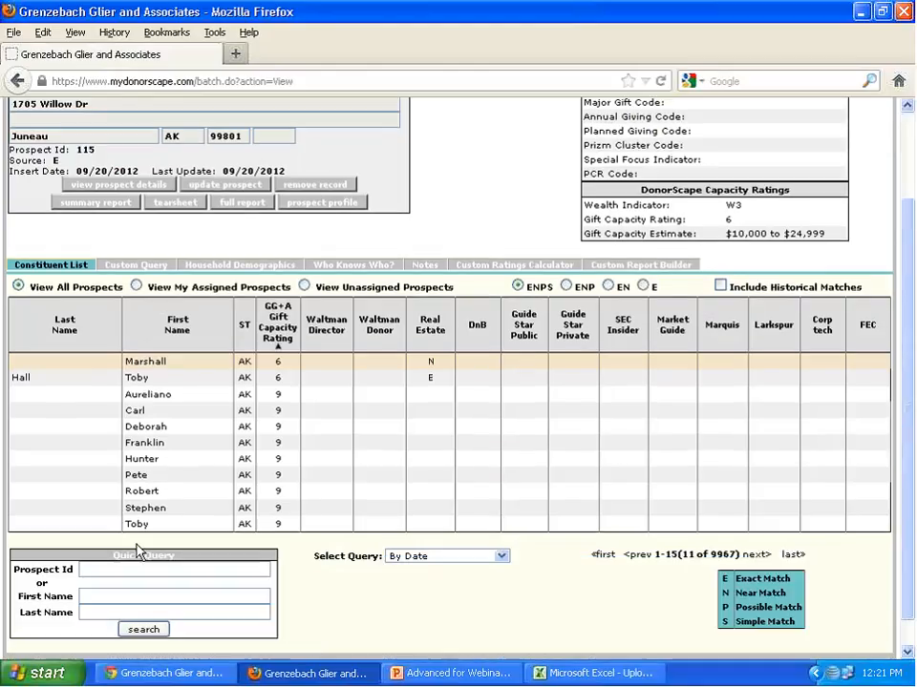
left_click(133, 526)
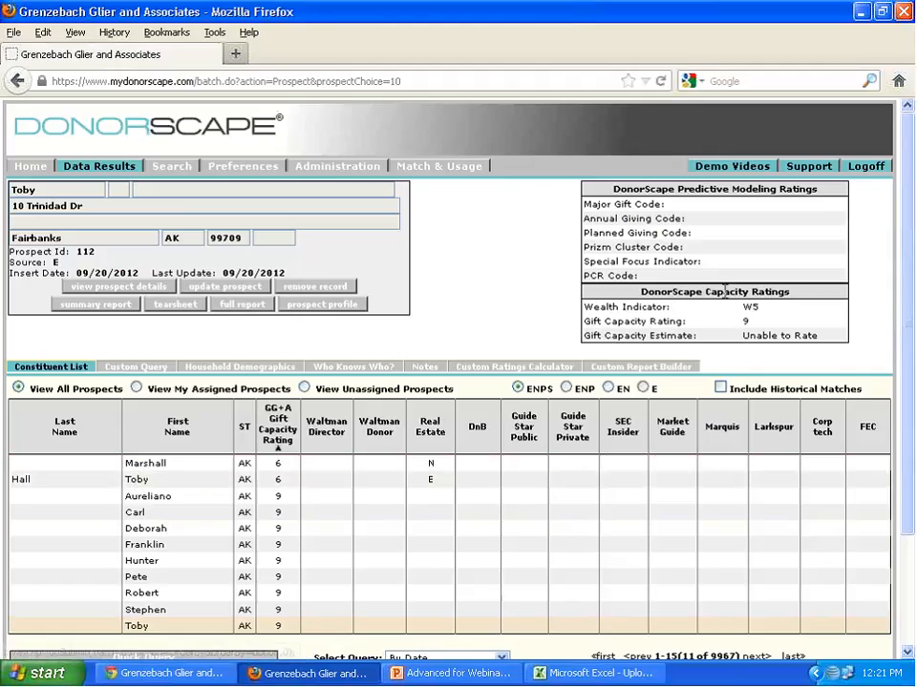
scroll(374, 425, "down", 3)
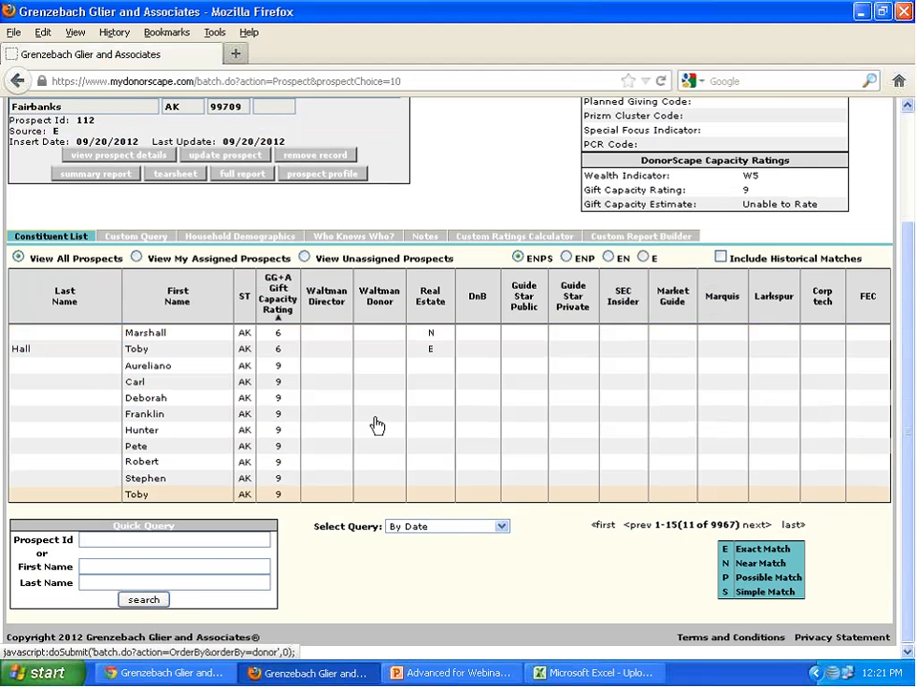
- Check the last names in Upload_DEMO_2012.xls, return to Firefox, open the prospect record that has a last name and highlight its Prospect Id
left_click(592, 673)
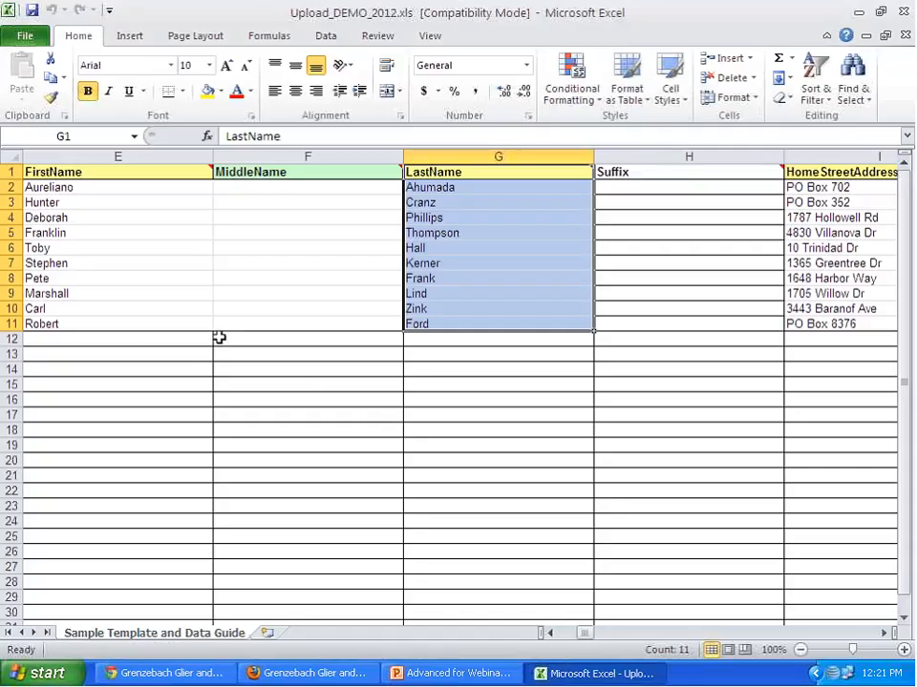
key("alt+Tab")
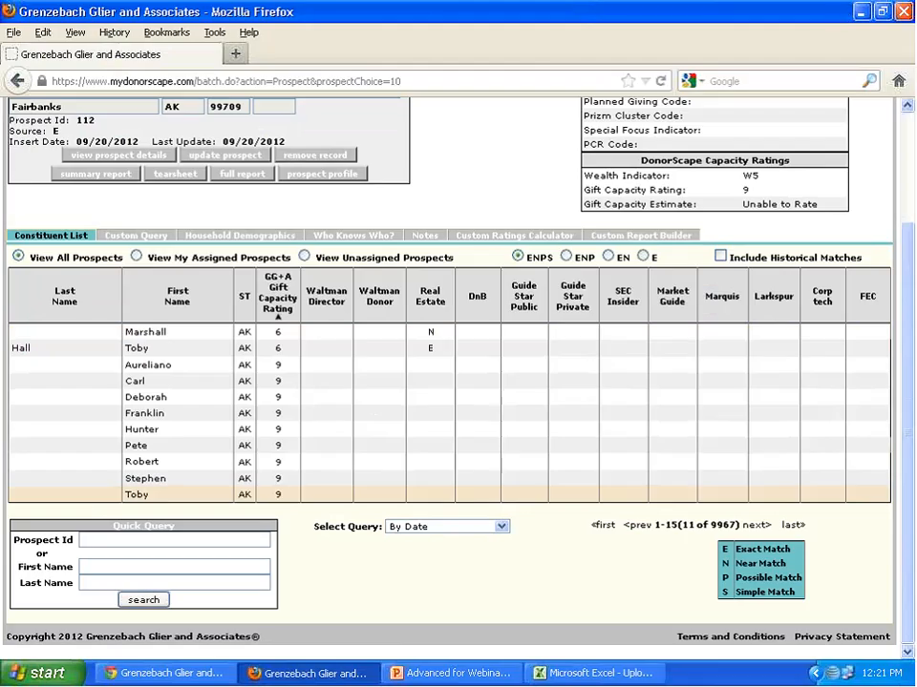
left_click(136, 349)
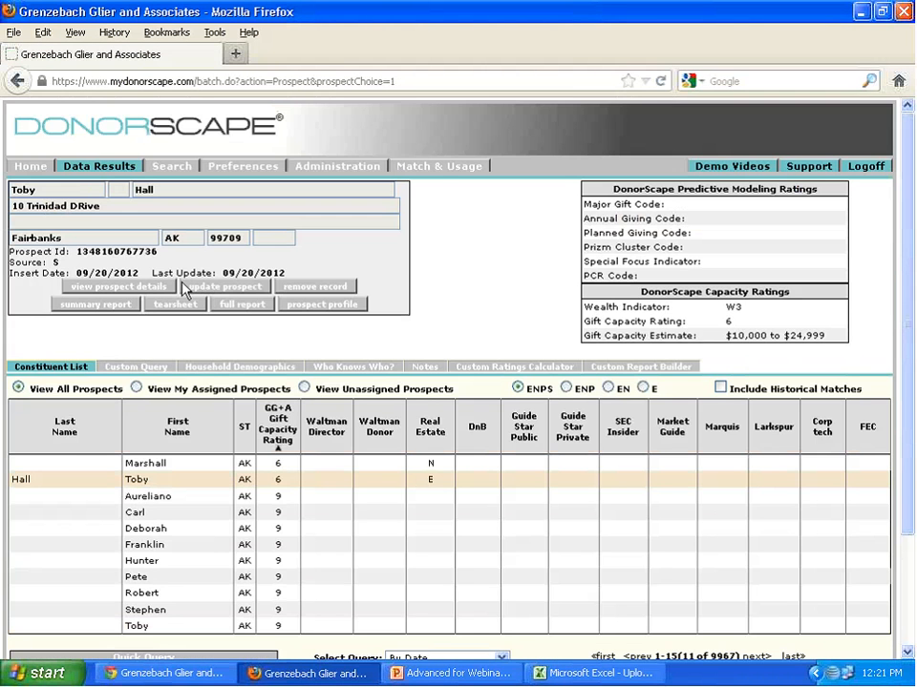
double_click(88, 246)
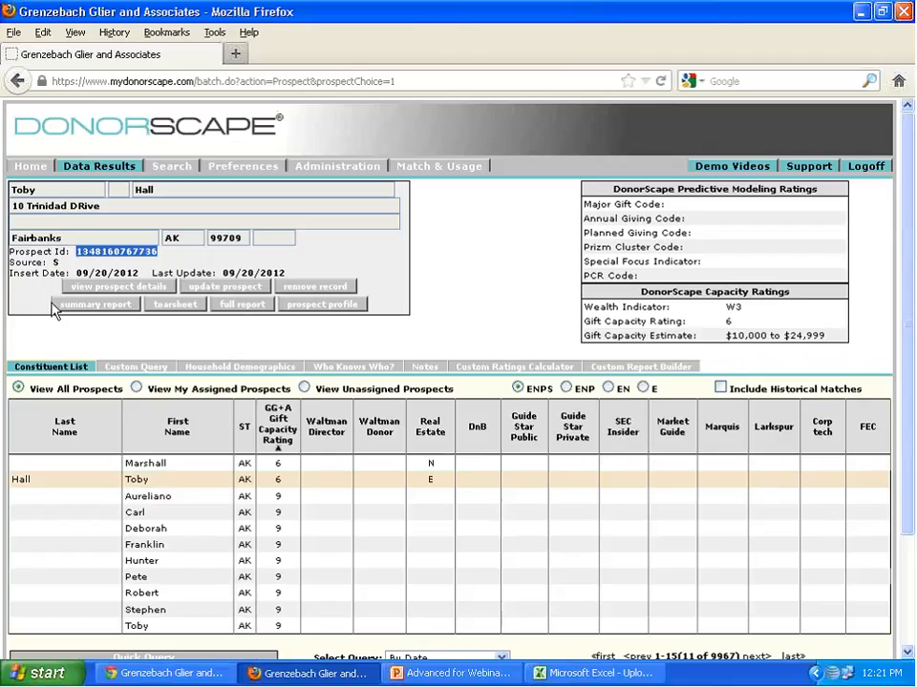
- Upload the corrected 3362_Sep.csv from the desktop through DonorScape's Express Upload
left_click(174, 166)
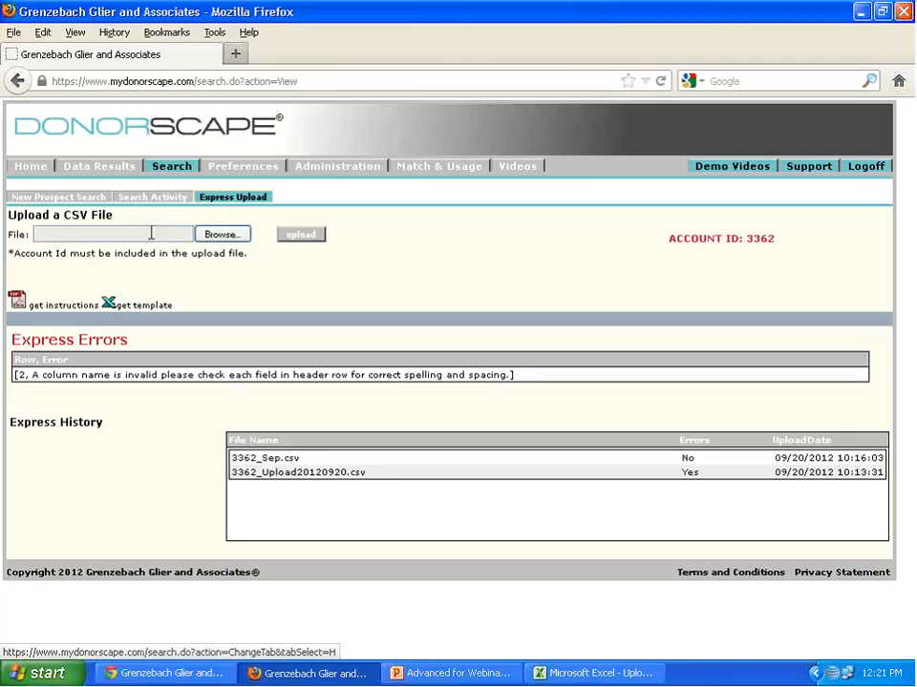
left_click(220, 236)
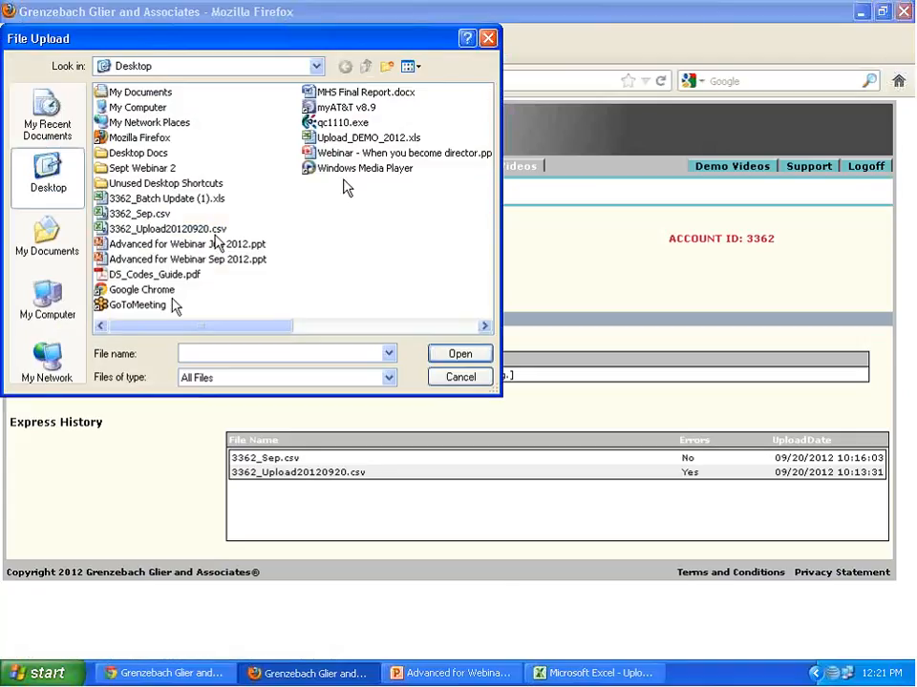
left_click(143, 215)
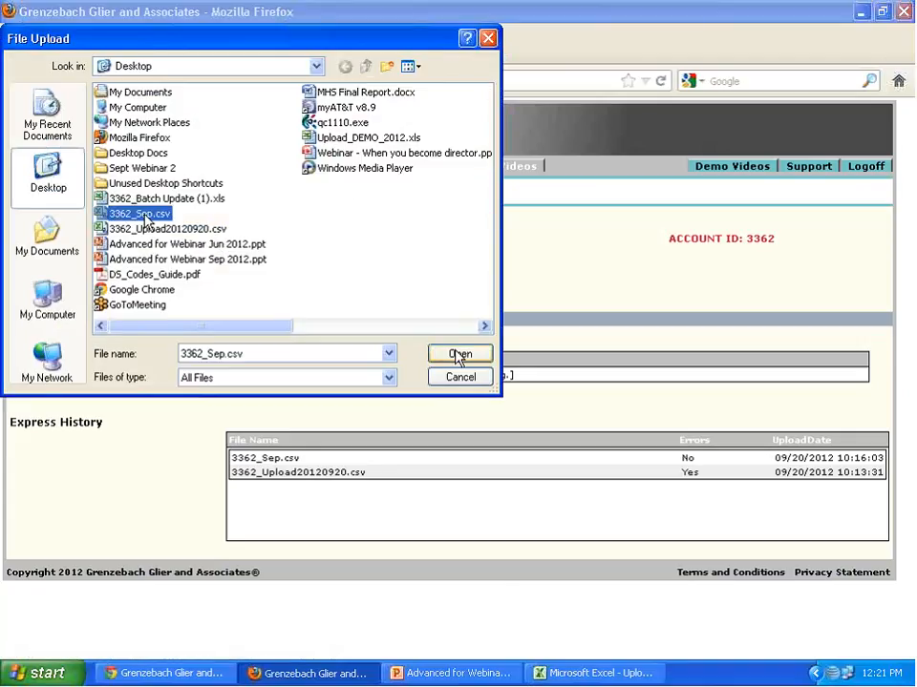
left_click(459, 355)
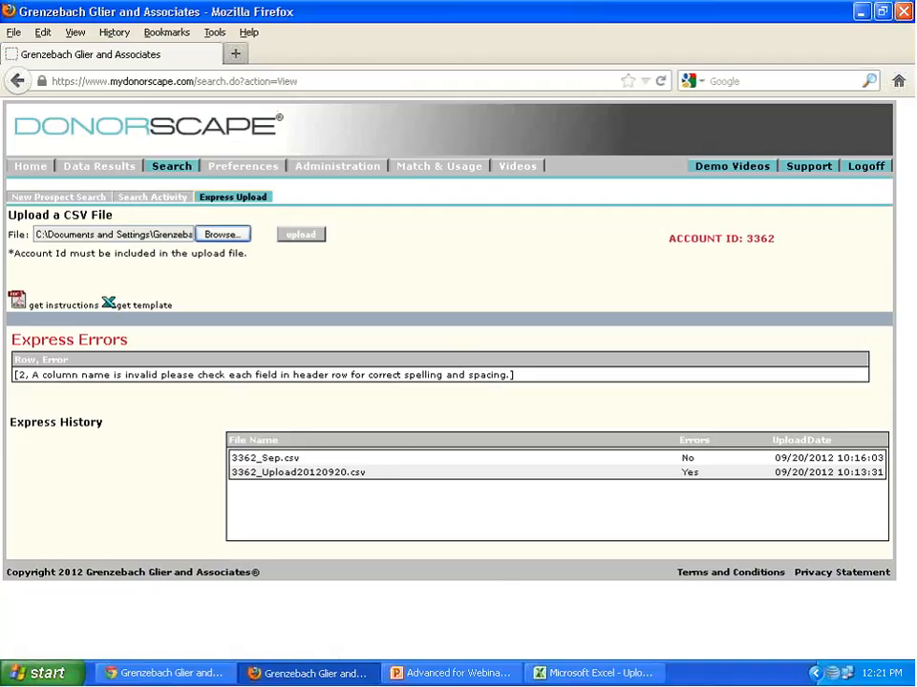
left_click(319, 236)
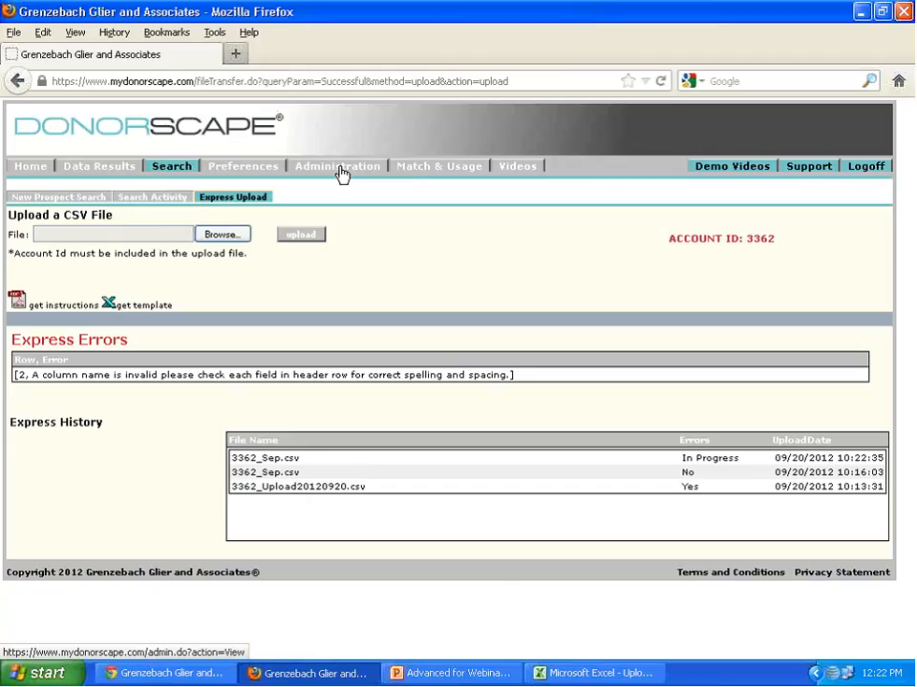
- Download the Prospect Updates template from the Batch Update administration page and open it in Excel
left_click(341, 172)
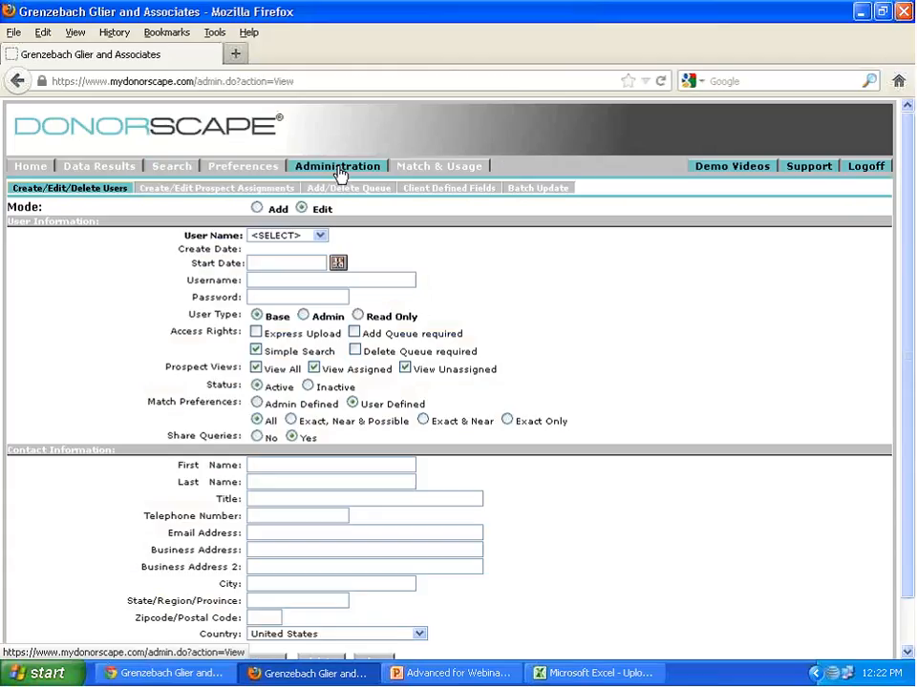
left_click(555, 190)
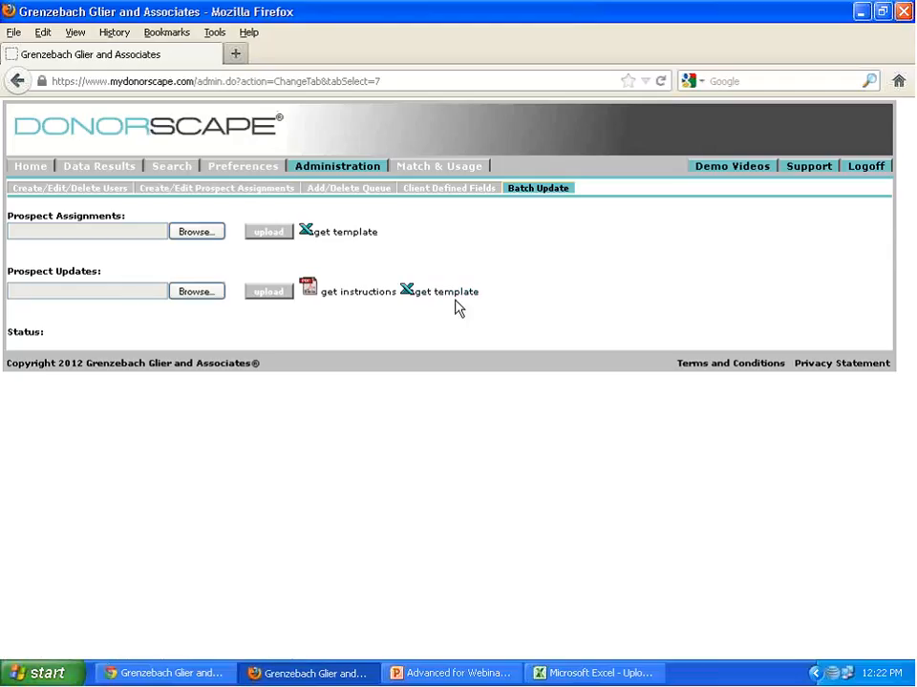
left_click(441, 298)
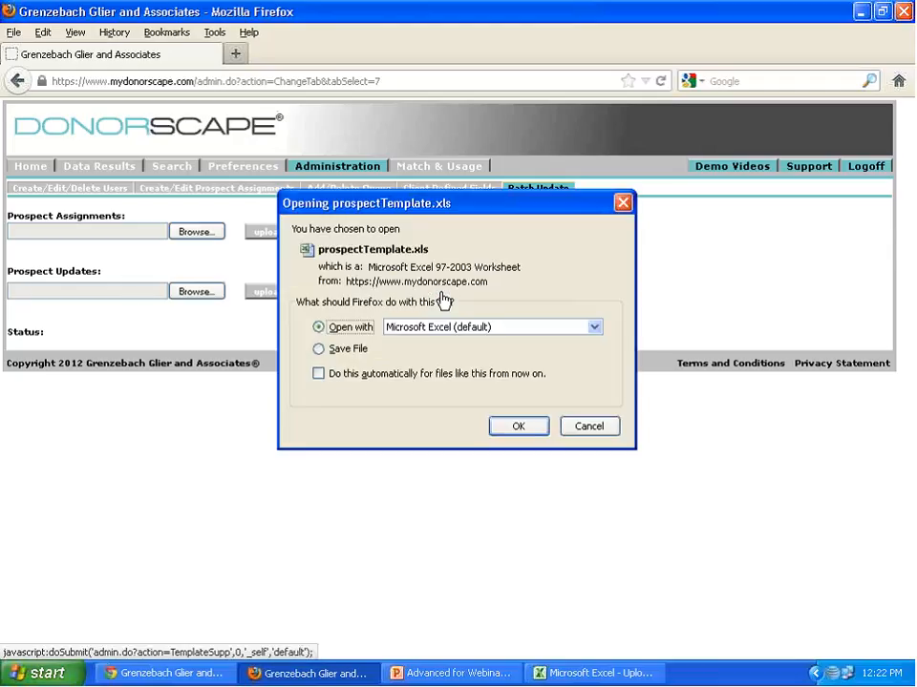
left_click(521, 429)
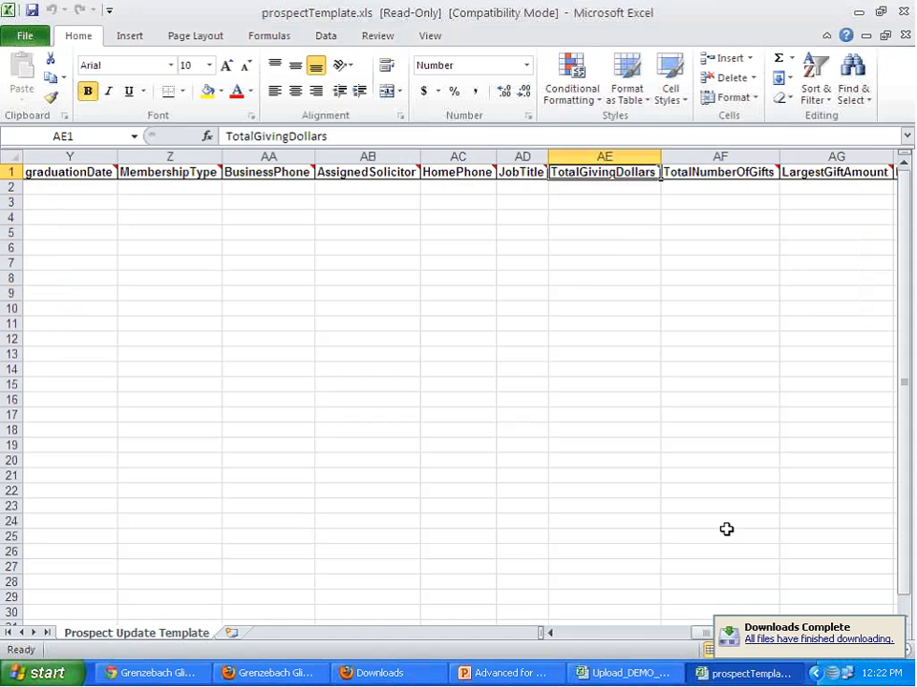
- Review the column headers of prospectTemplate.xls from AccountId through the client-defined fields, and close the template and the Downloads window
left_click_drag(706, 634, 468, 634)
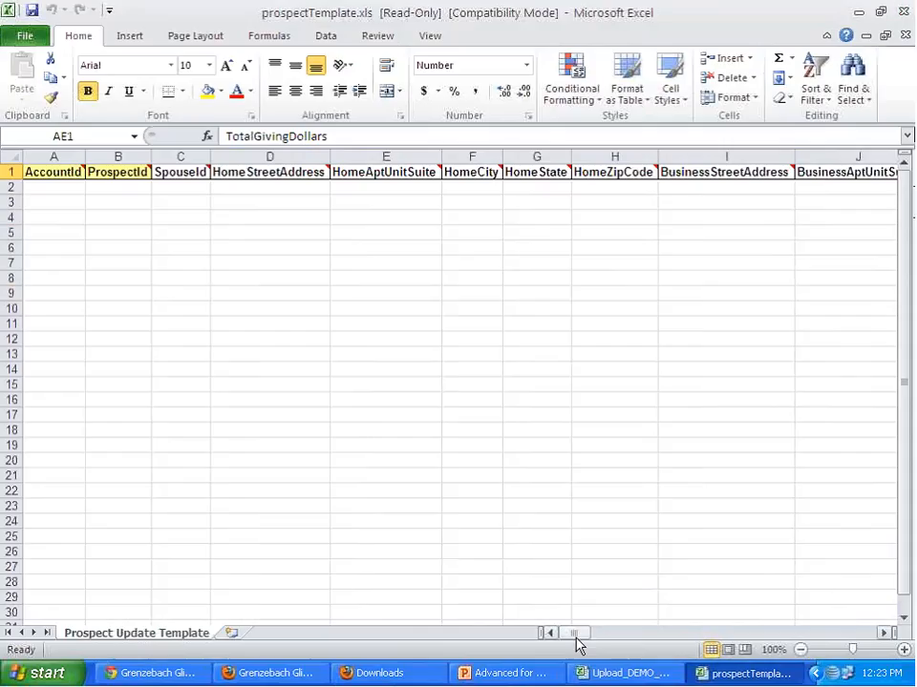
left_click_drag(575, 635, 783, 635)
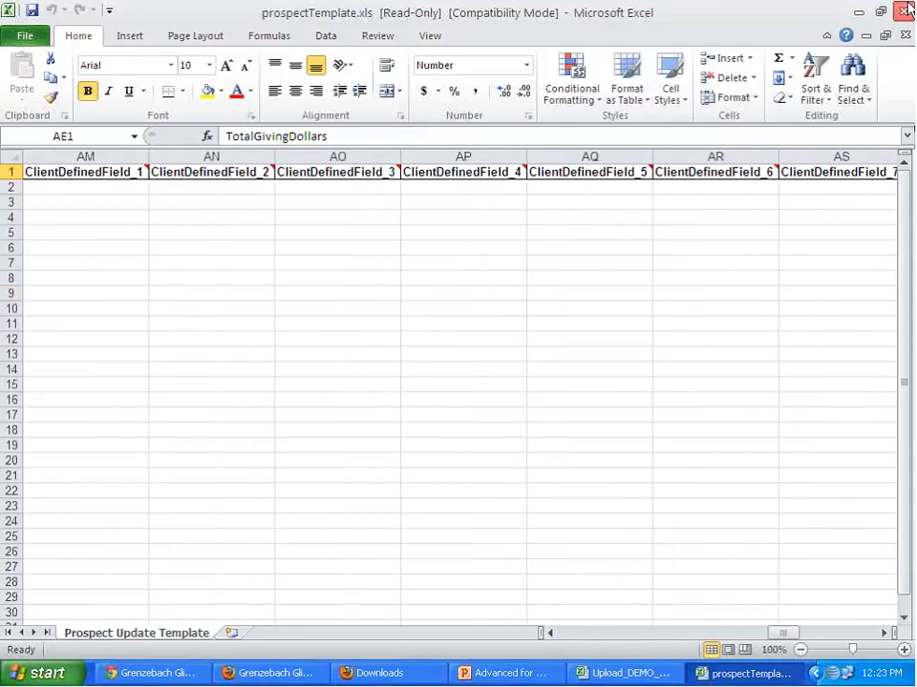
left_click(903, 11)
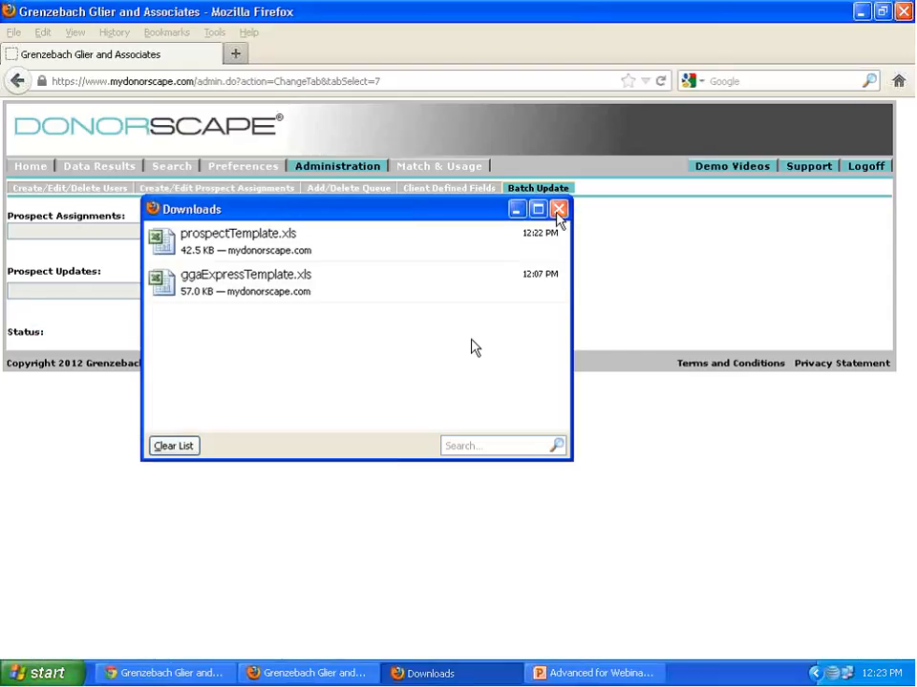
left_click(559, 209)
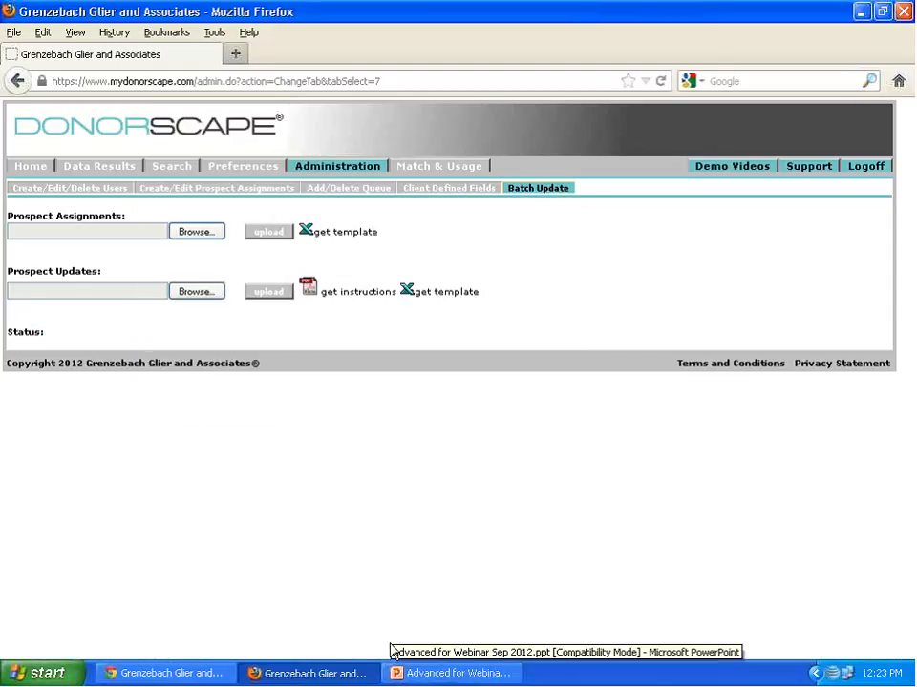
- View the first prospect's address details in the data results and return to the administration page
left_click(88, 169)
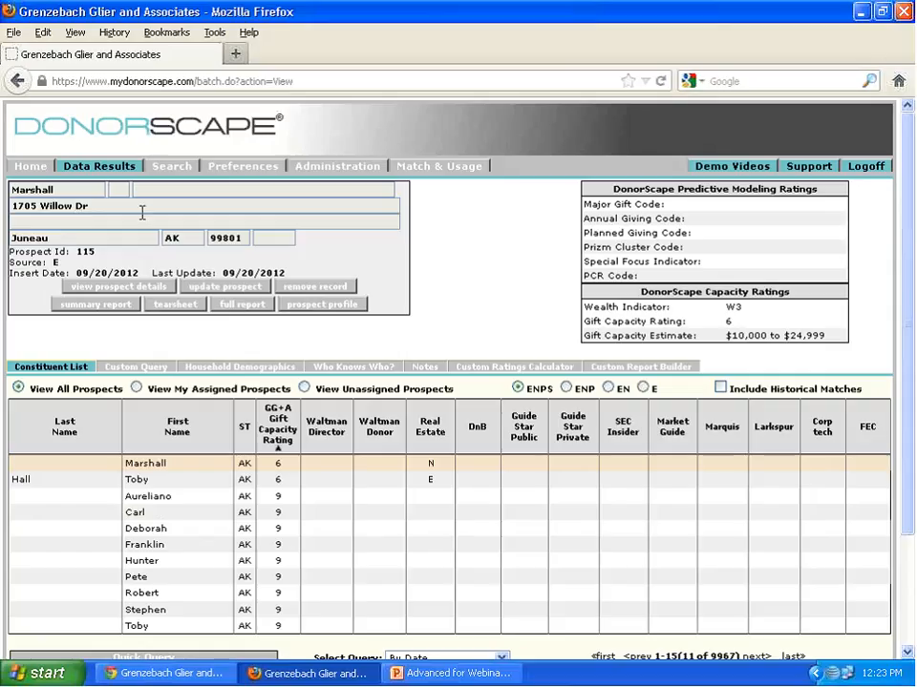
left_click_drag(141, 210, 67, 210)
left_click(201, 241)
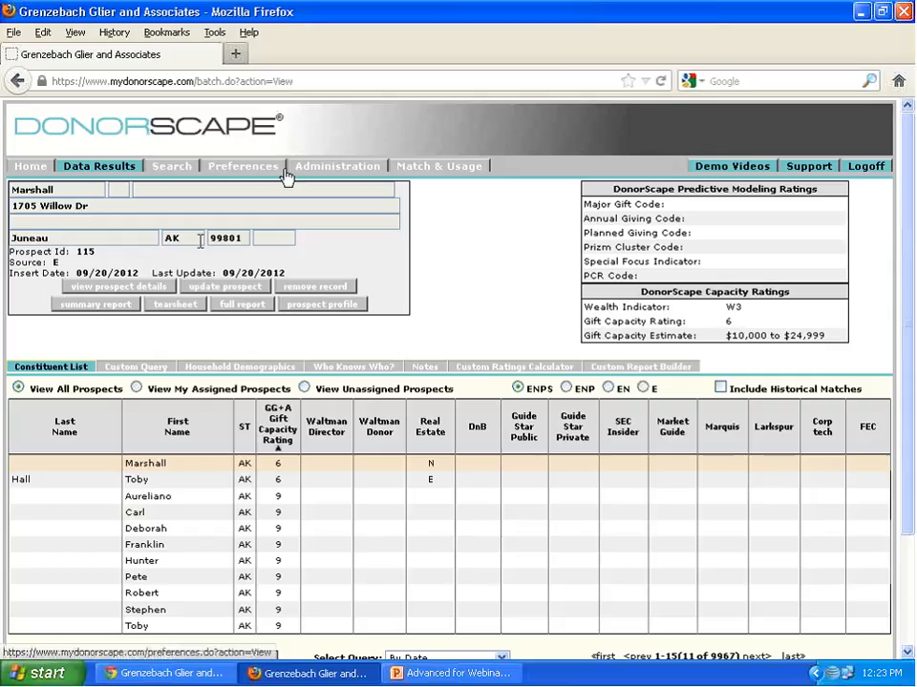
left_click(348, 170)
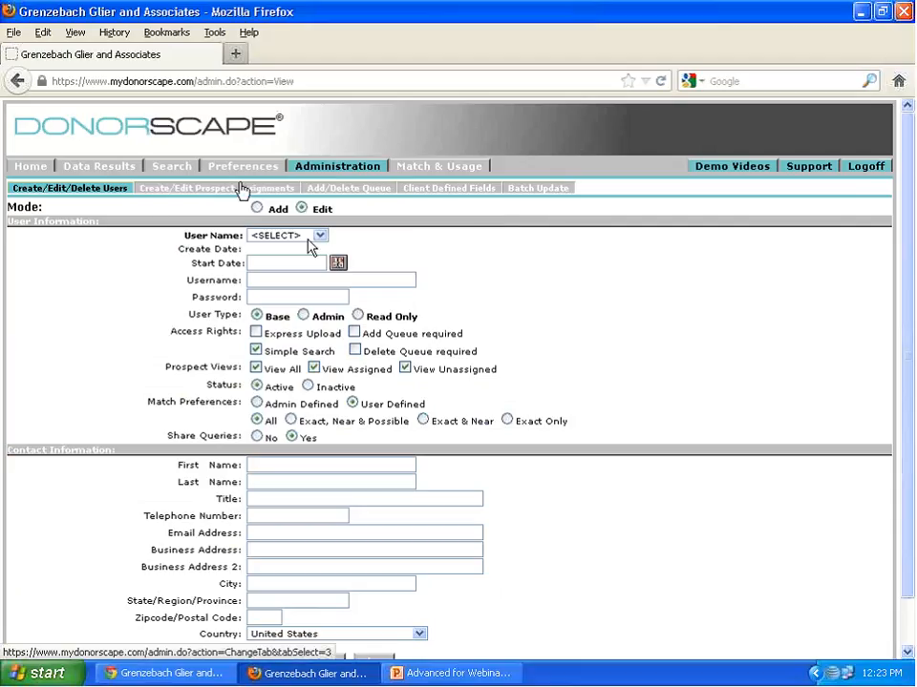
- Open 3362_Batch Update (1).xls from the desktop and show its AccountId and ProspectId columns
left_click(861, 12)
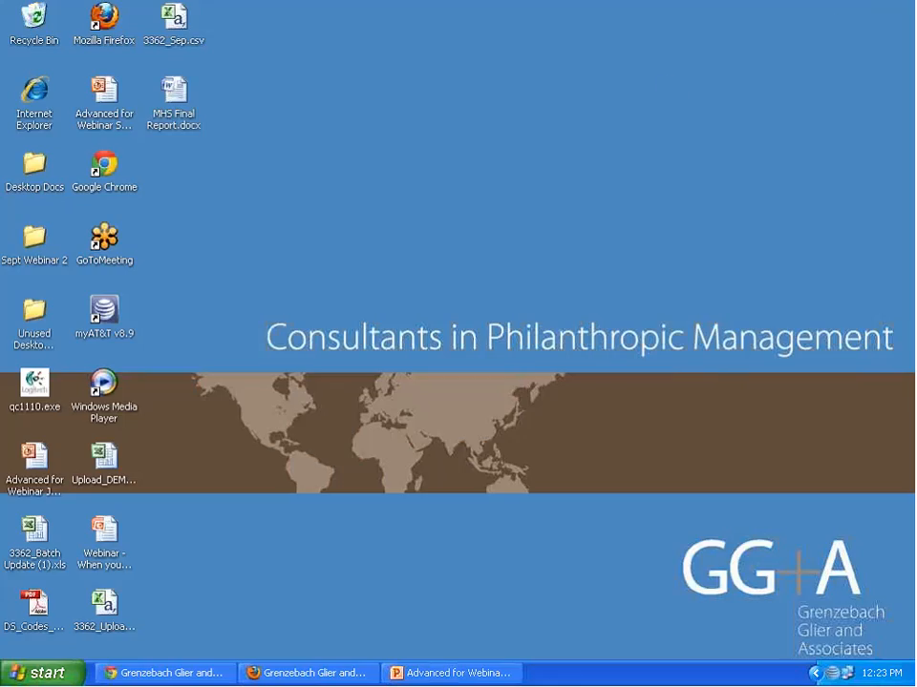
left_click(39, 538)
double_click(38, 539)
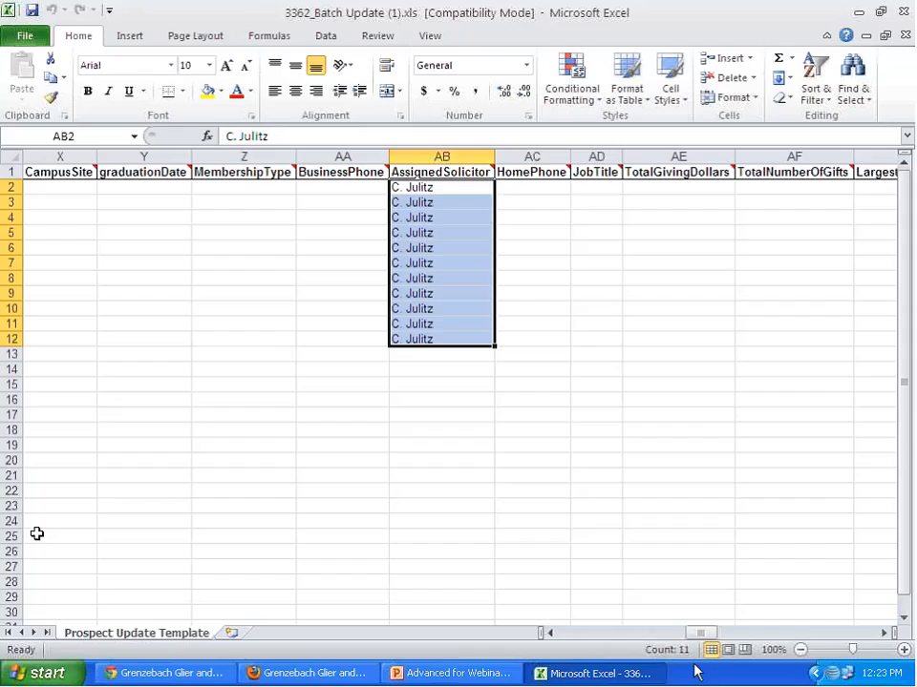
left_click_drag(702, 641, 516, 632)
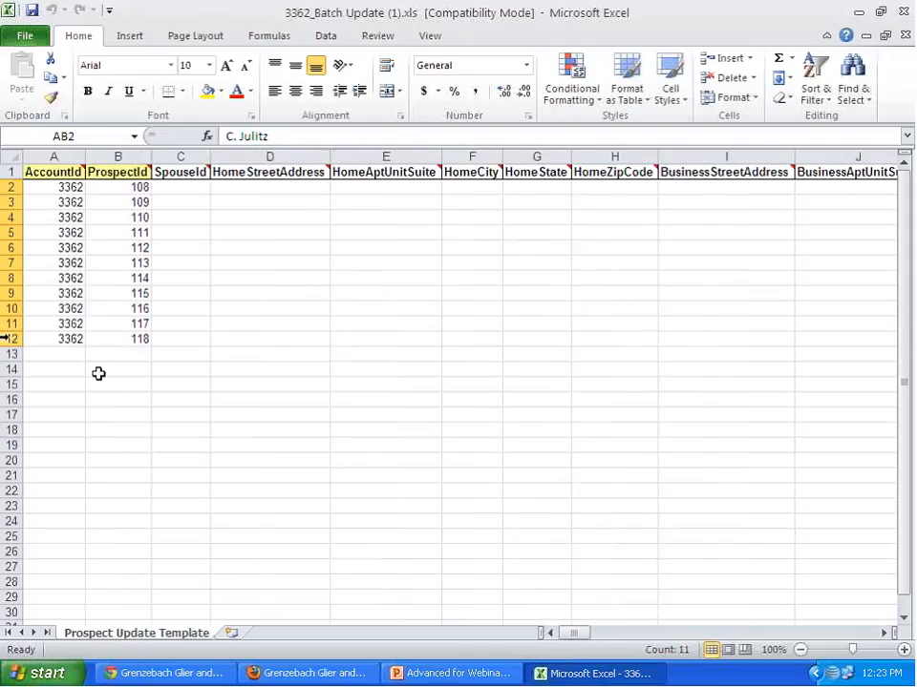
- Clear the contents of rows 7 to 12 in the Prospect Update Template sheet
left_click_drag(5, 339, 4, 263)
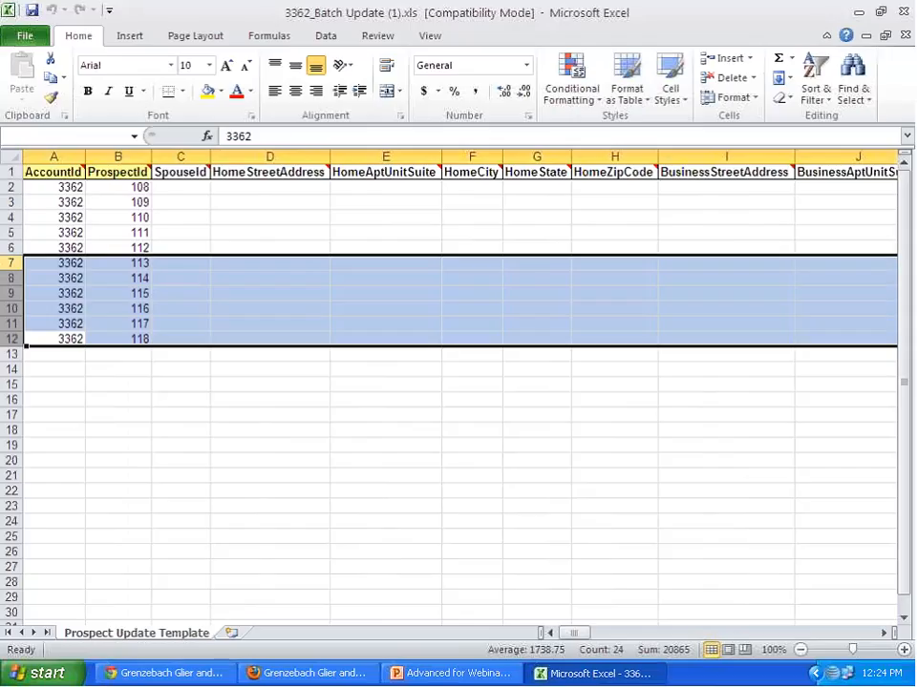
key("Delete")
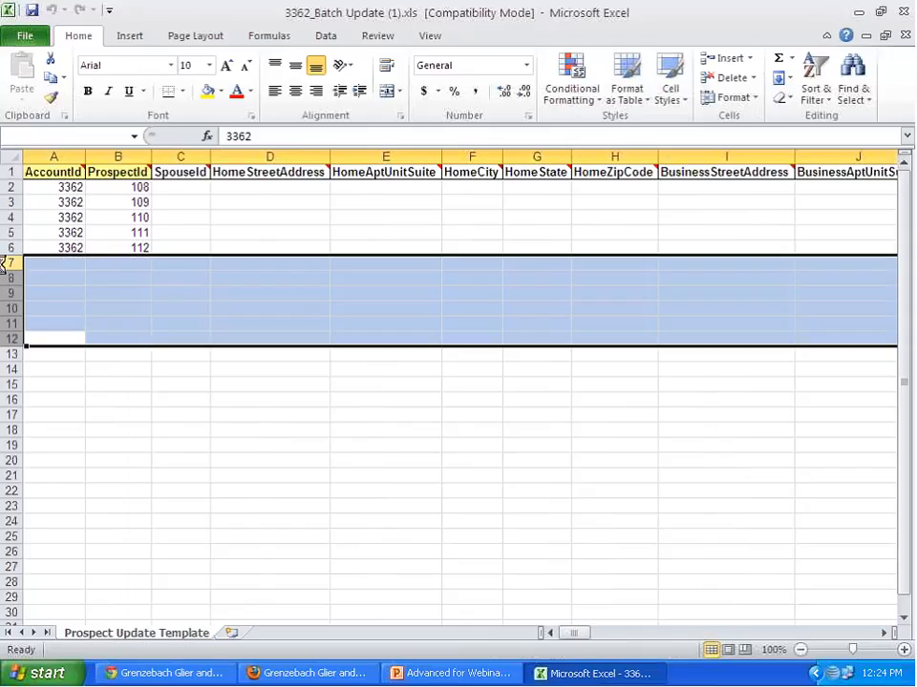
left_click_drag(270, 306, 270, 297)
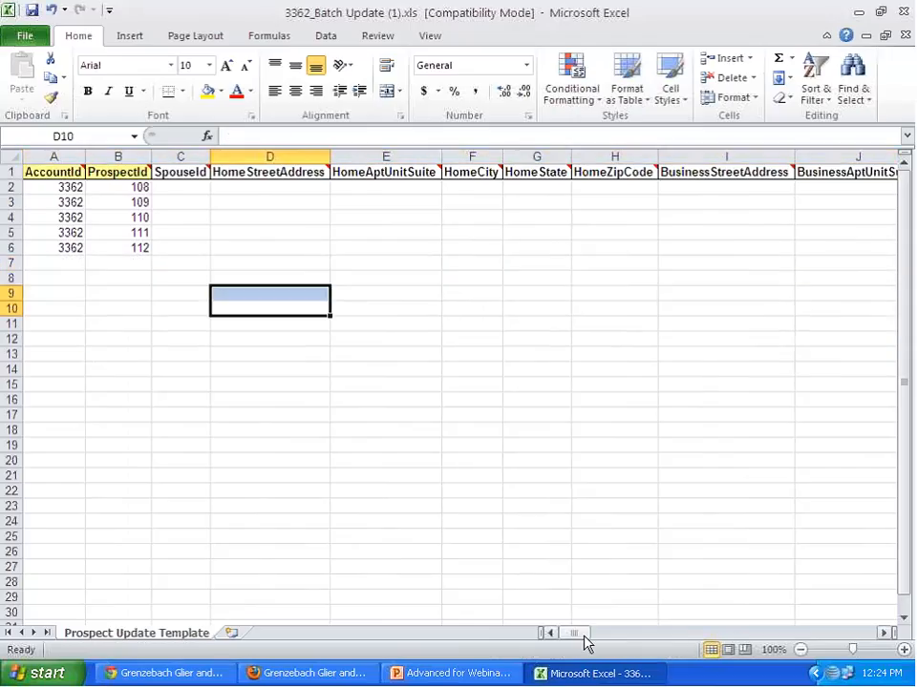
left_click_drag(584, 637, 397, 579)
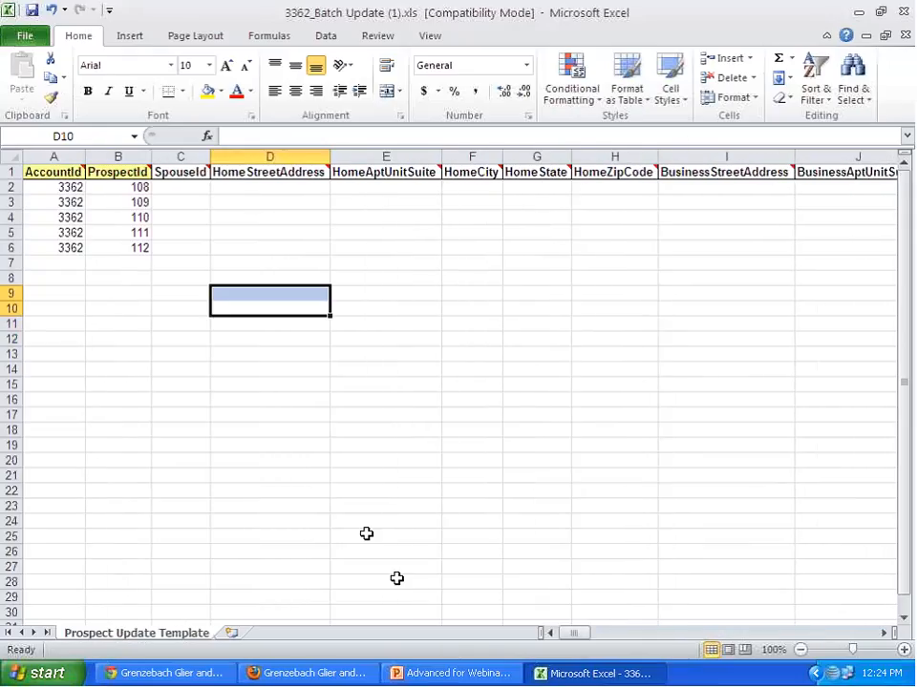
- Check the status of the 3362_Sep.csv upload in DonorScape's Express History and return to the batch update workbook in Excel
left_click(293, 673)
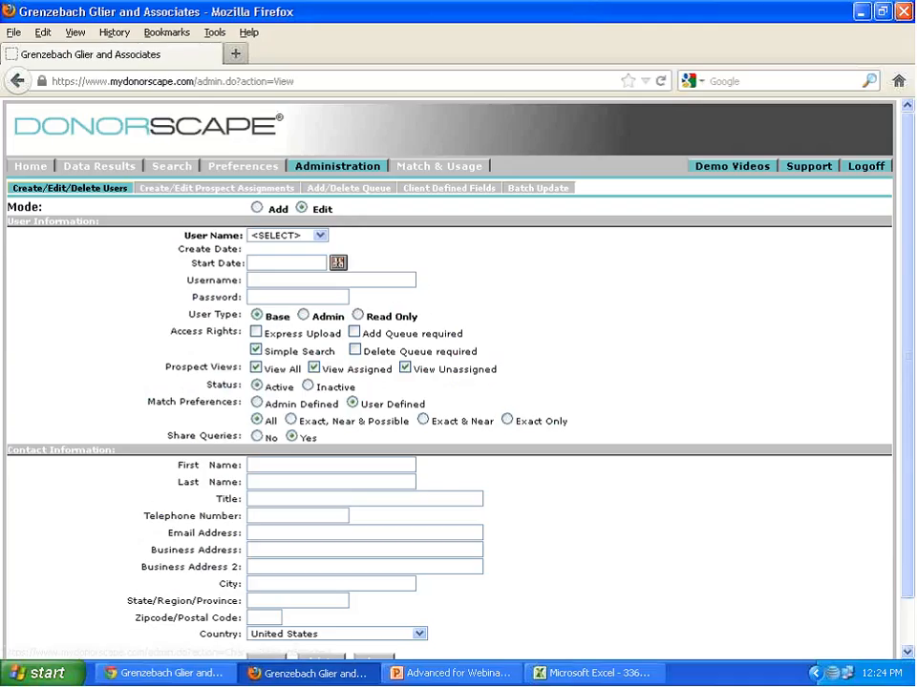
left_click(180, 170)
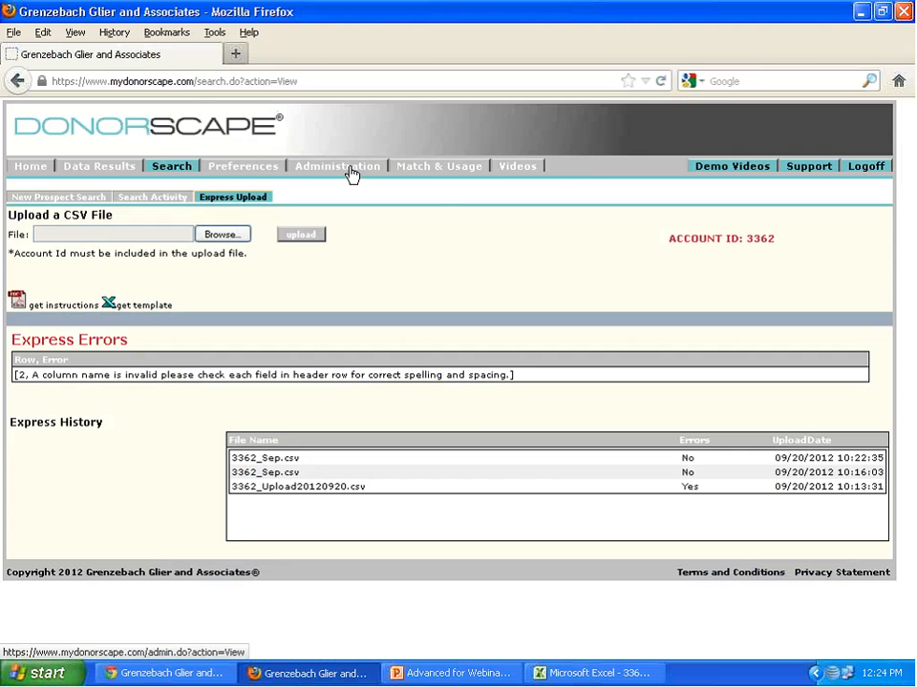
left_click(620, 676)
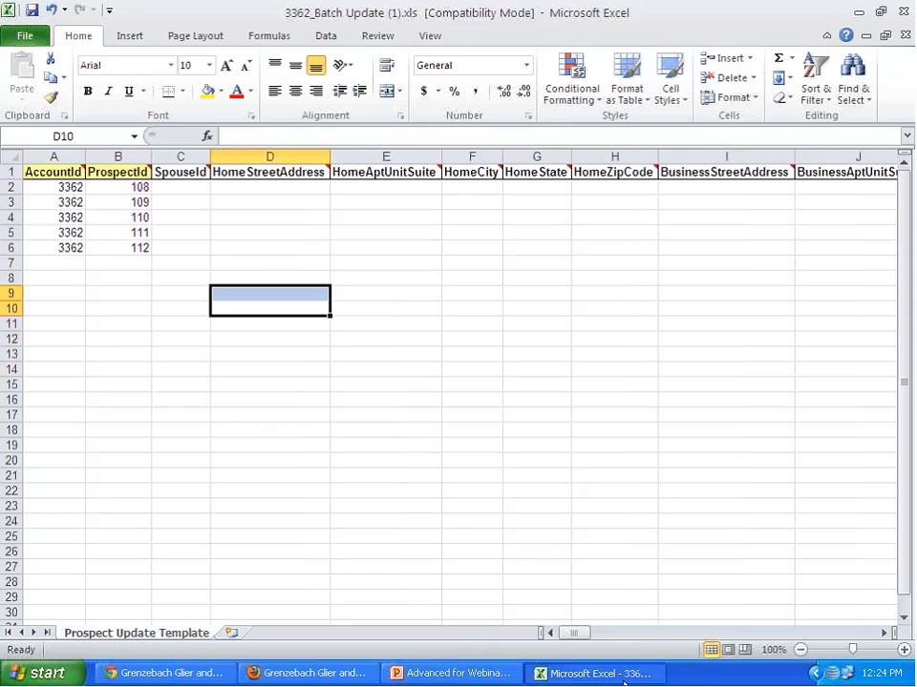
- Save a copy of the batch update workbook to the desktop as 3362_Batch.csv in CSV (Comma delimited) format
left_click(27, 33)
left_click(50, 91)
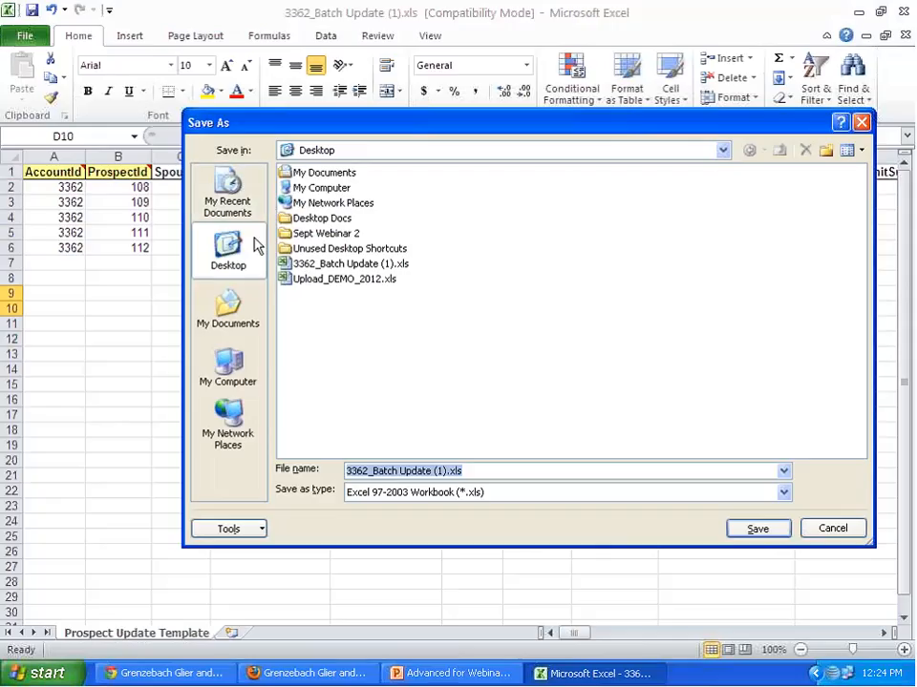
left_click(494, 493)
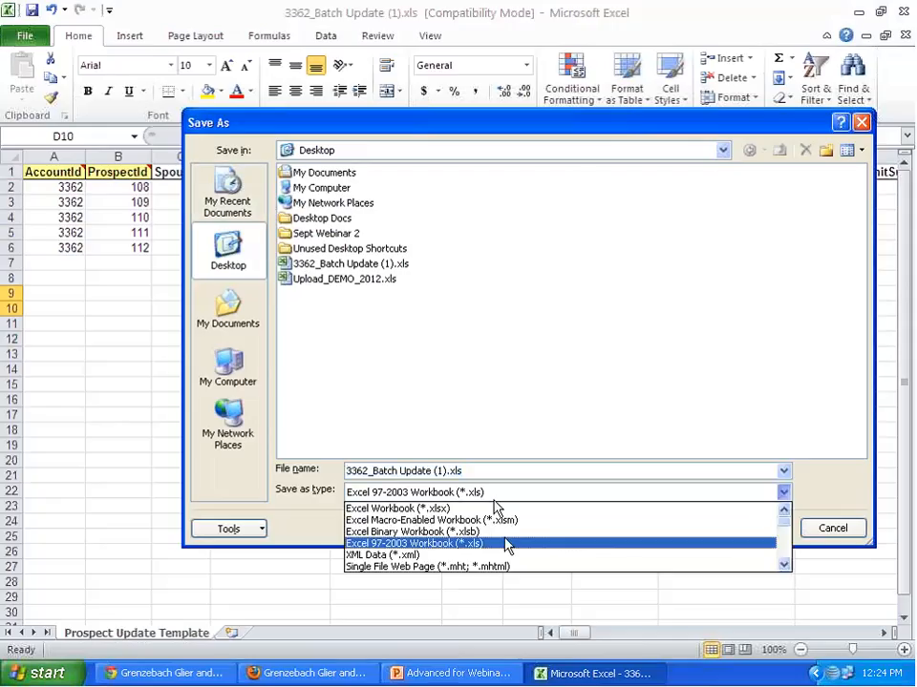
scroll(506, 542, "down", 3)
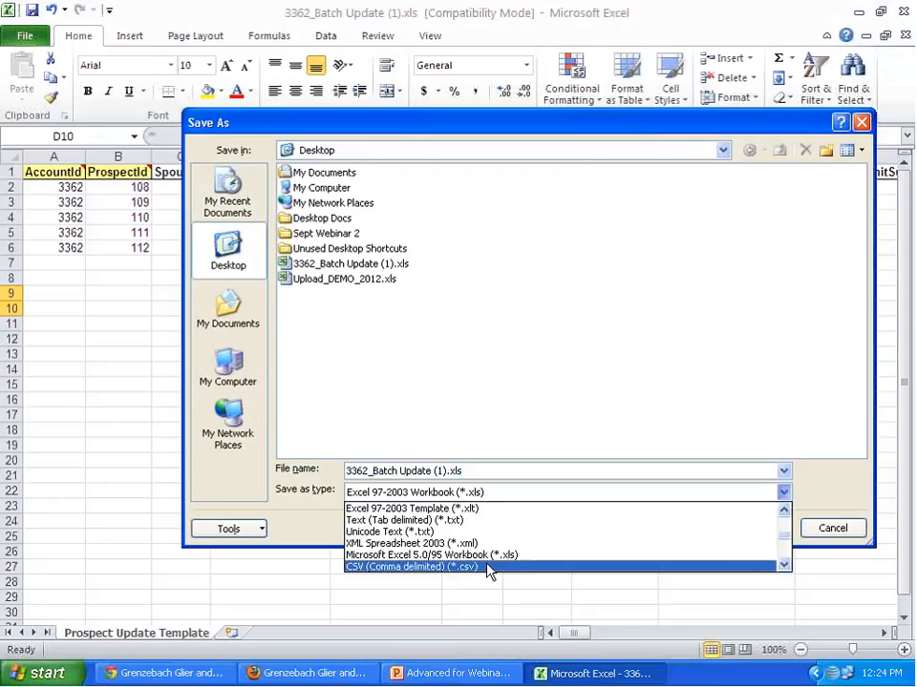
left_click(487, 570)
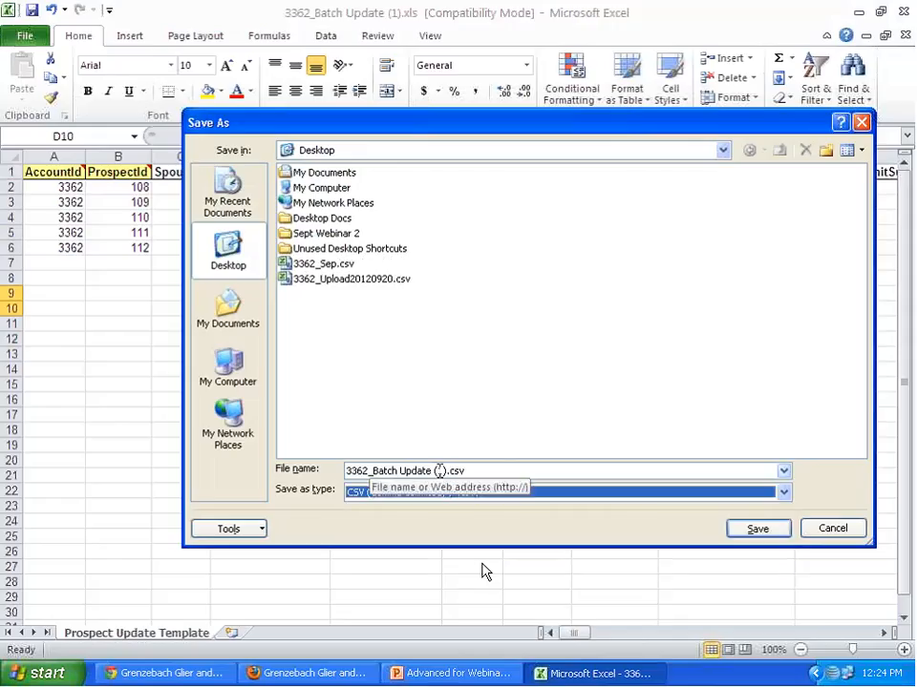
left_click(441, 471)
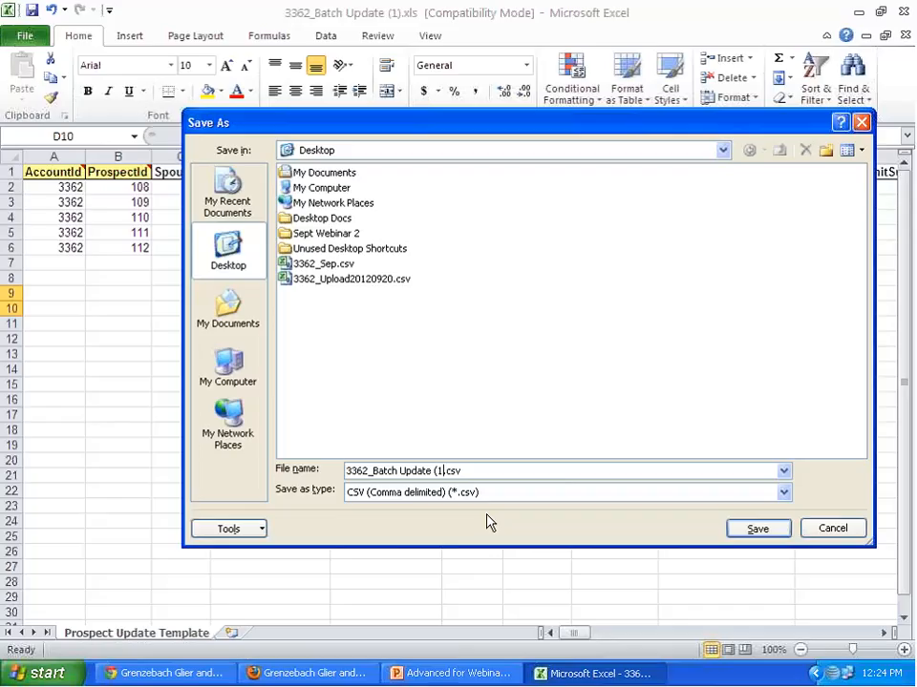
key("BackSpace")
key("BackSpace")
key("BackSpace")
key("BackSpace")
key("BackSpace")
key("BackSpace")
key("BackSpace")
key("BackSpace")
key("BackSpace")
key("BackSpace")
key("BackSpace")
left_click(757, 525)
left_click(382, 410)
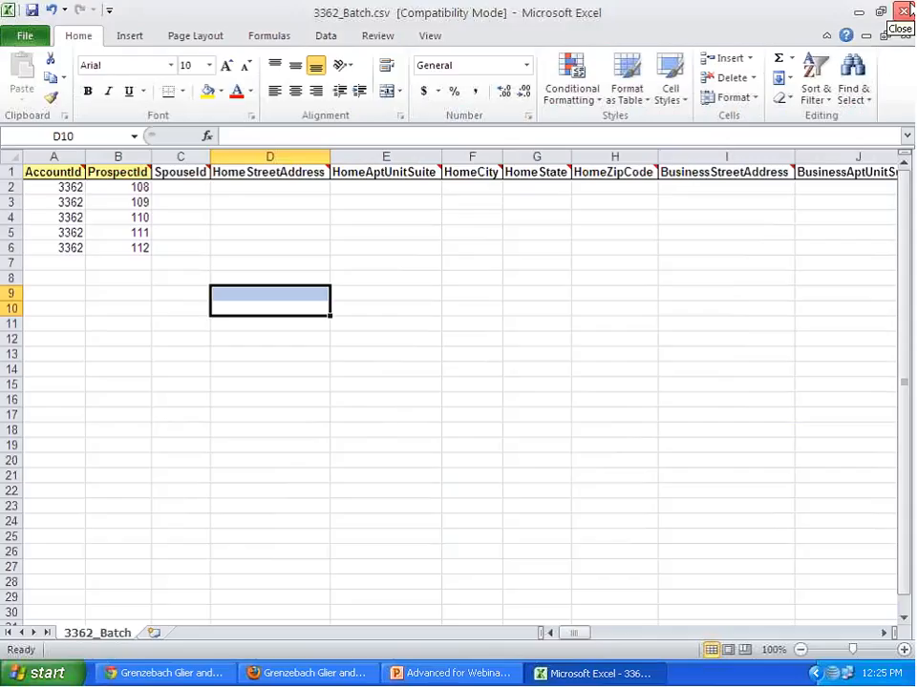
- Close Excel, saving the changes over the existing 3362_Batch.csv on the desktop
left_click(903, 12)
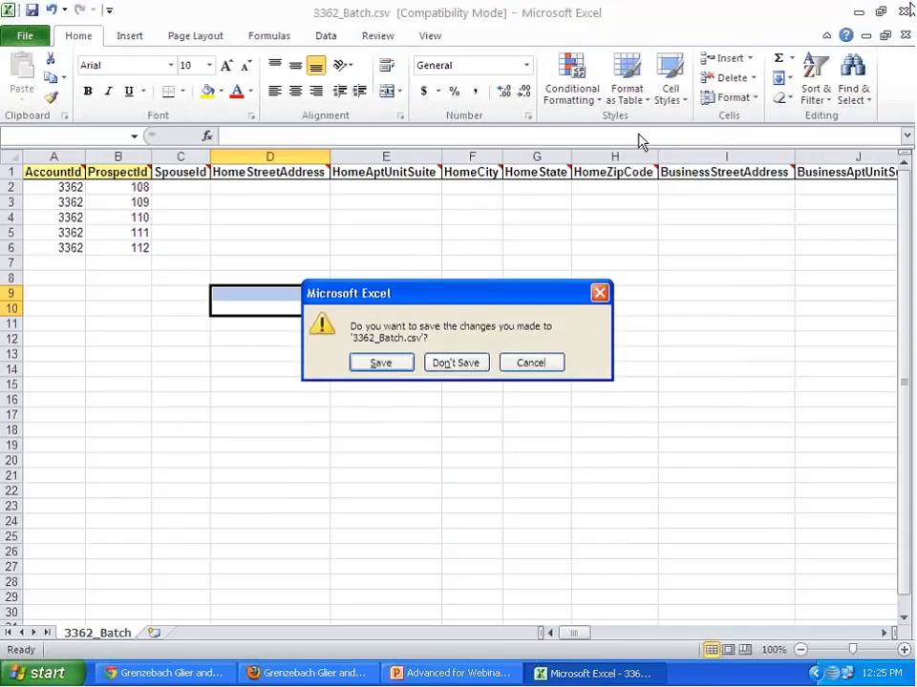
left_click(383, 365)
left_click(755, 529)
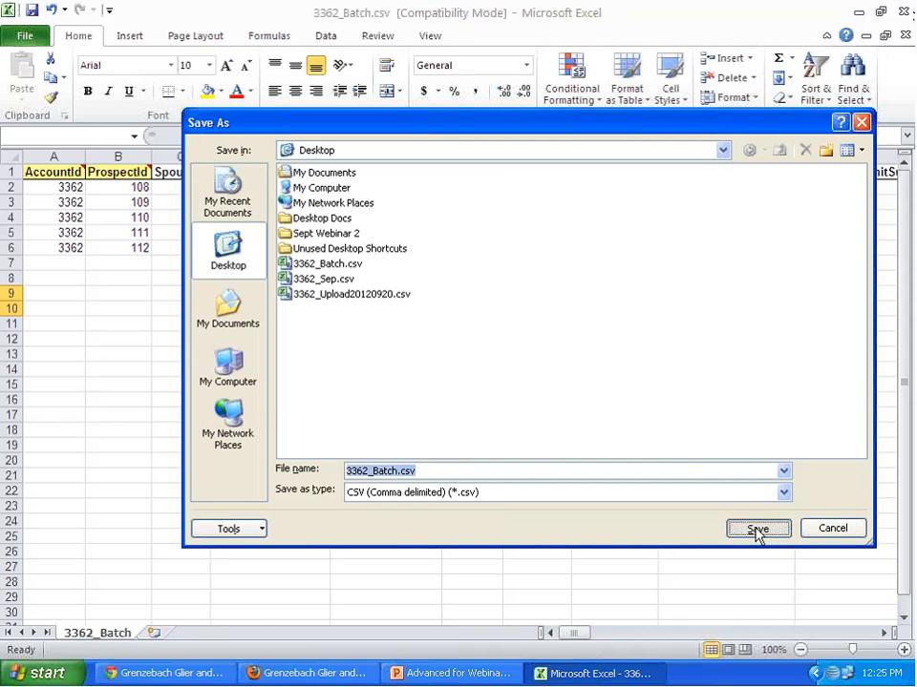
left_click(426, 391)
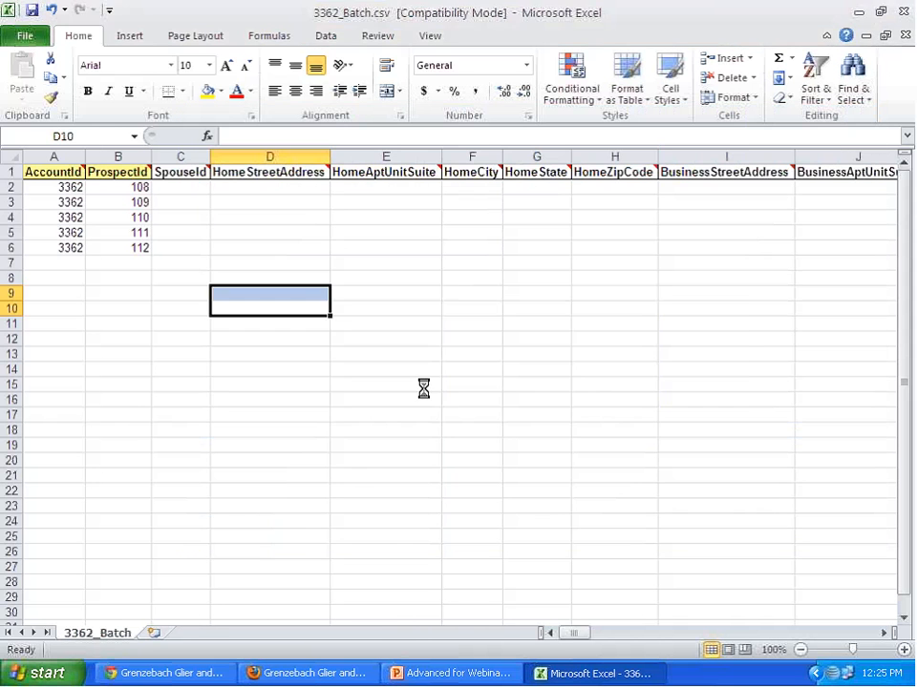
left_click(401, 412)
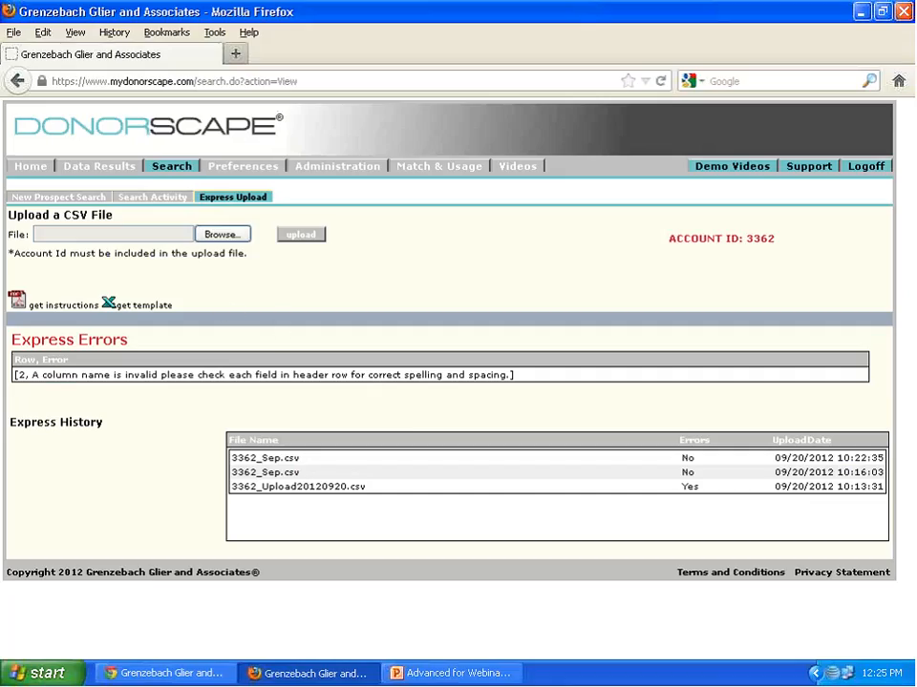
- Upload 3362_Batch.csv from the desktop as a Prospect Updates file in DonorScape's Batch Update administration and review the row status list
left_click(53, 165)
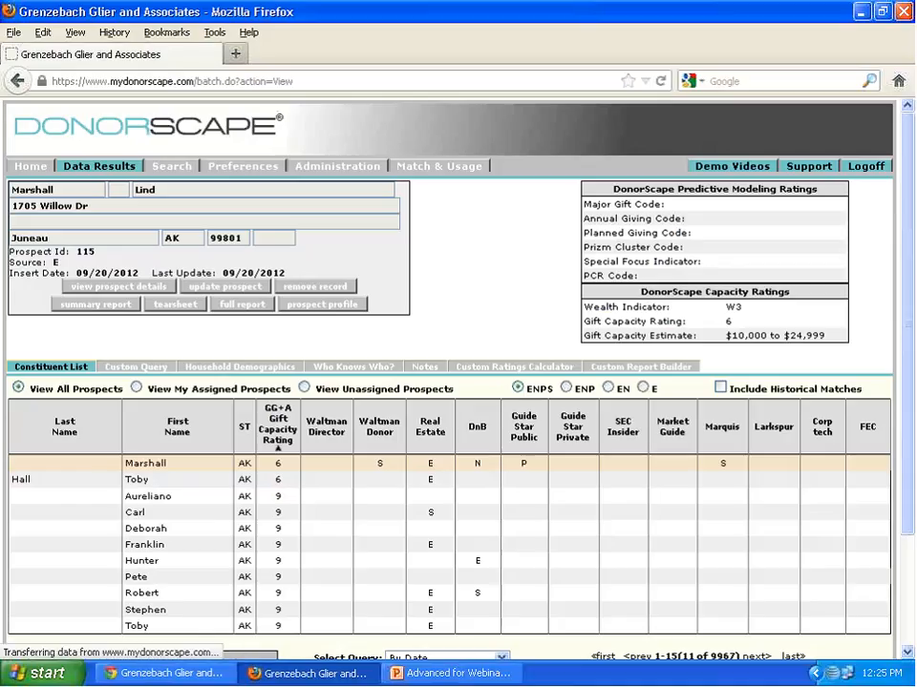
left_click(337, 167)
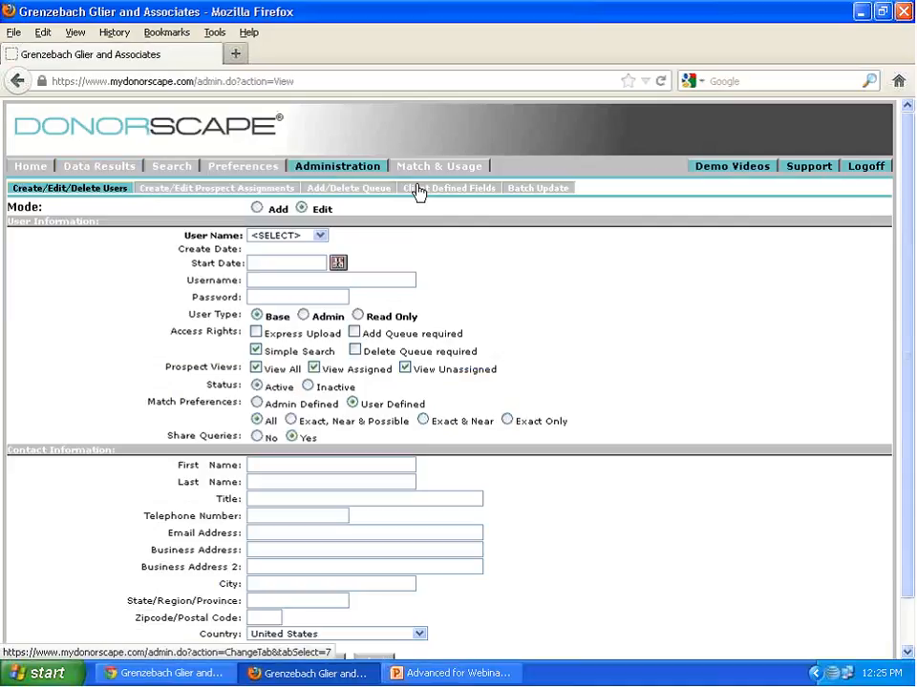
left_click(554, 192)
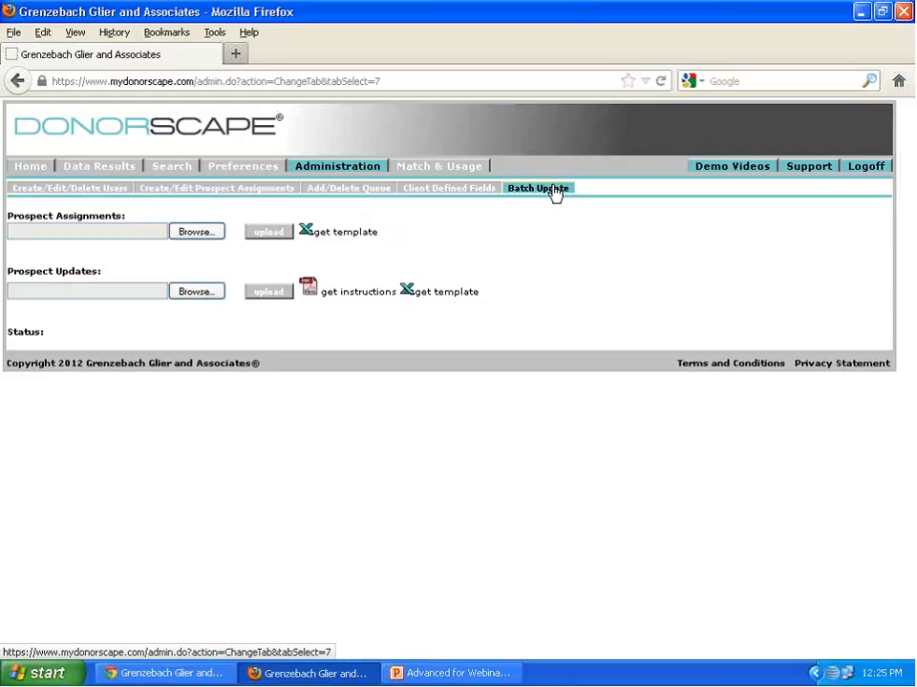
left_click(188, 296)
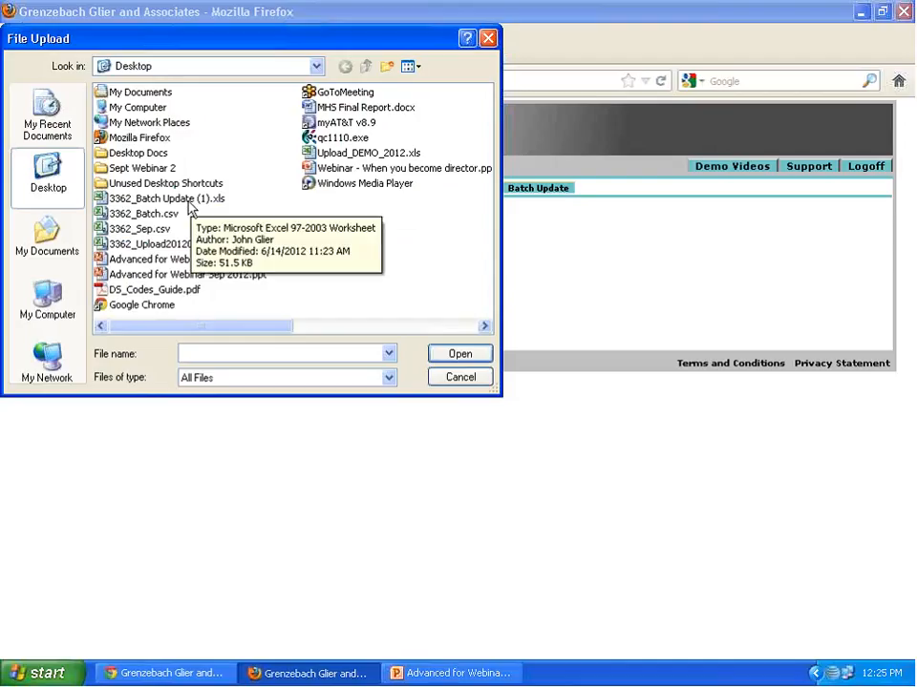
left_click(143, 214)
left_click(460, 354)
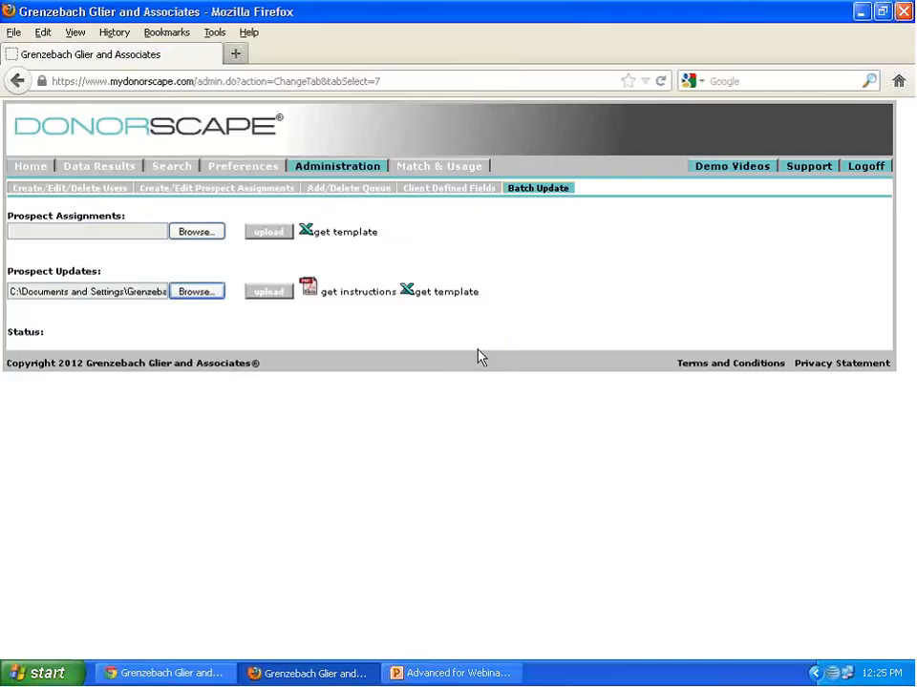
left_click(268, 292)
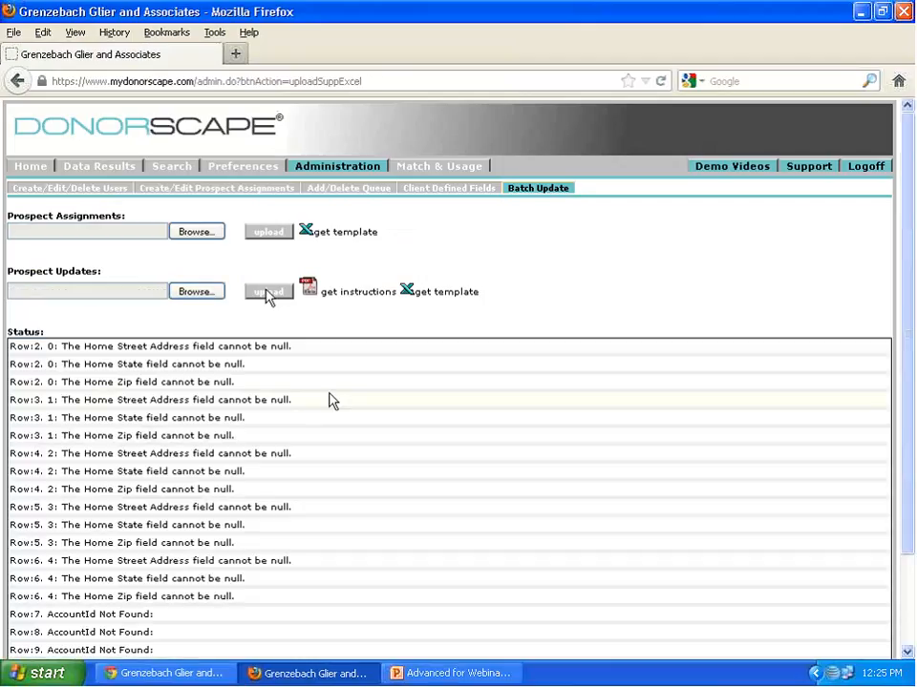
scroll(329, 401, "down", 3)
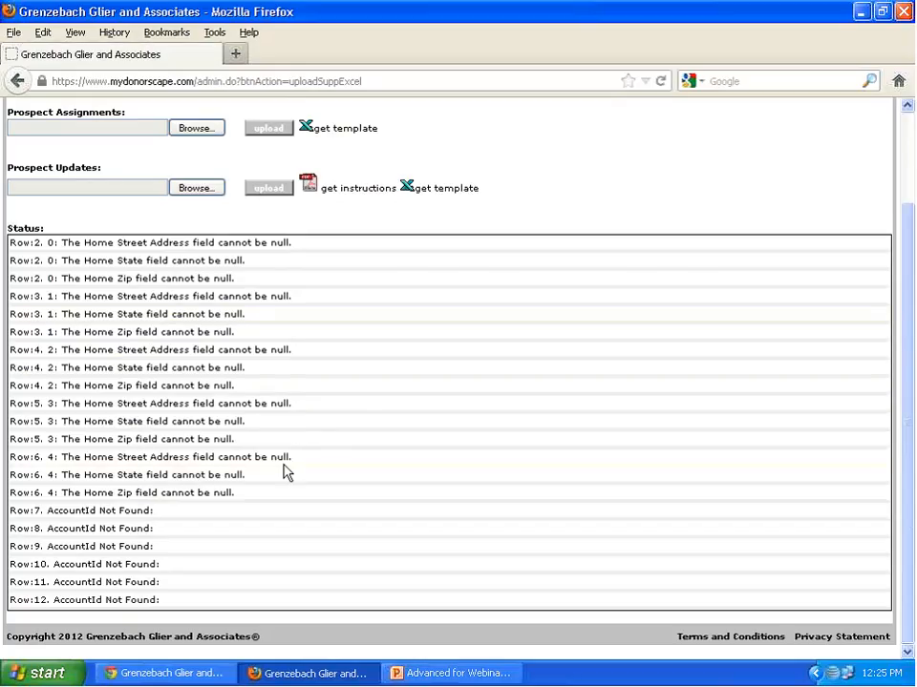
scroll(634, 194, "up", 2)
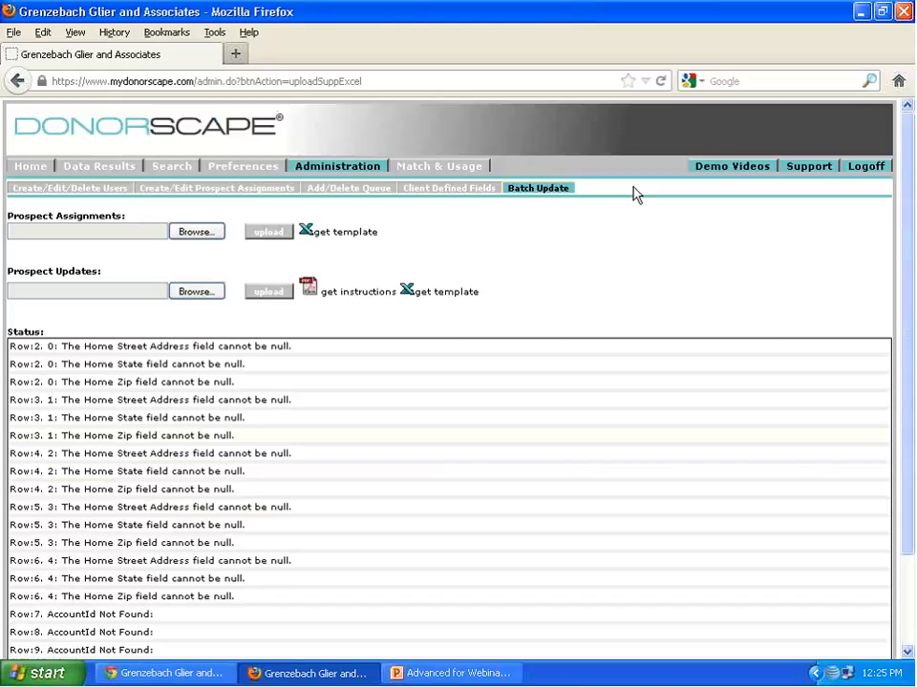
- Log off DonorScape and open 3362_Batch.csv from the desktop in Excel
left_click(881, 175)
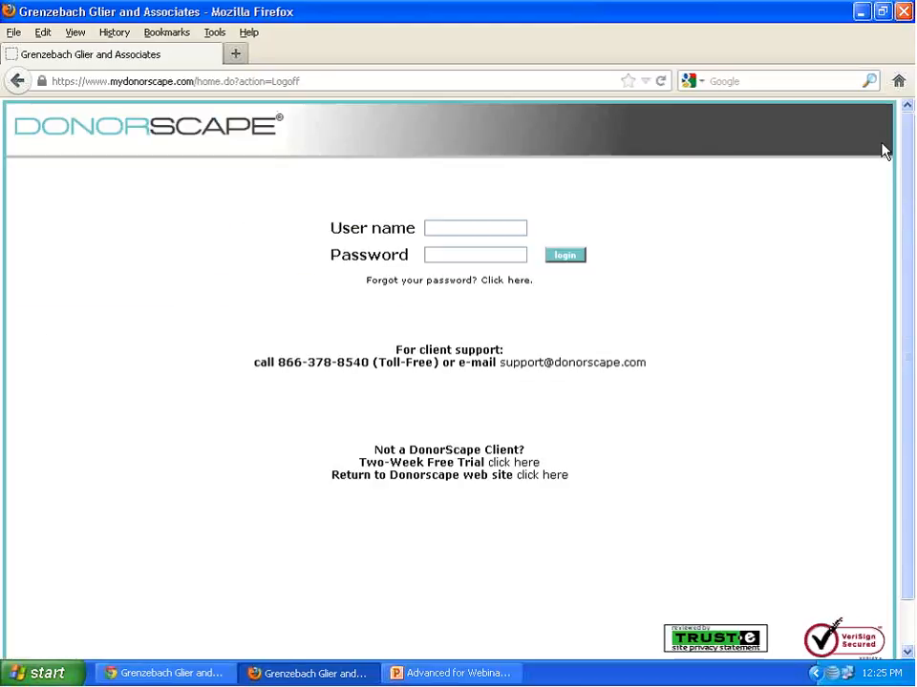
left_click(863, 12)
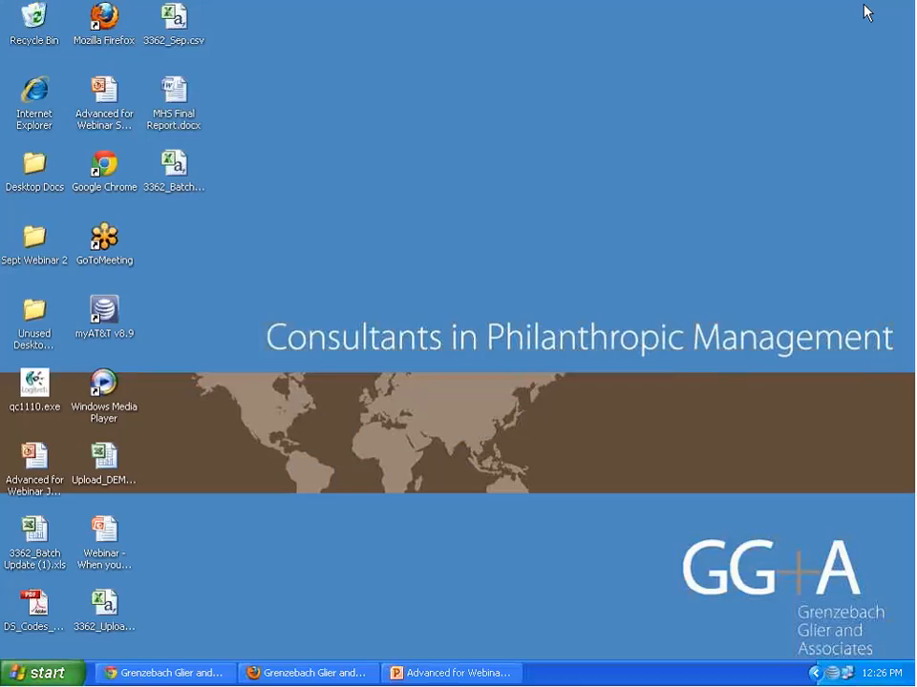
left_click(107, 609)
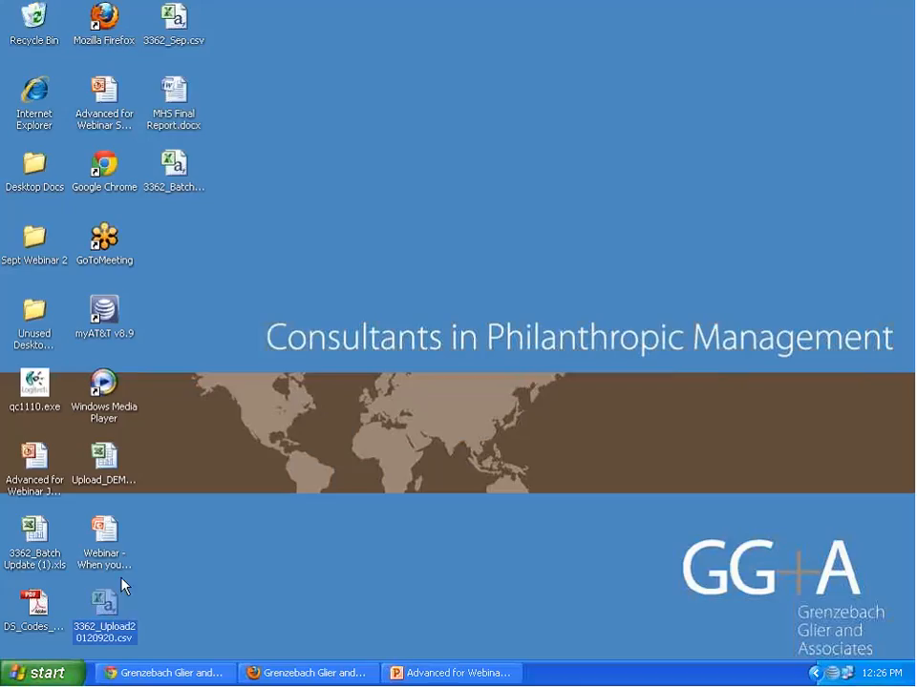
double_click(175, 165)
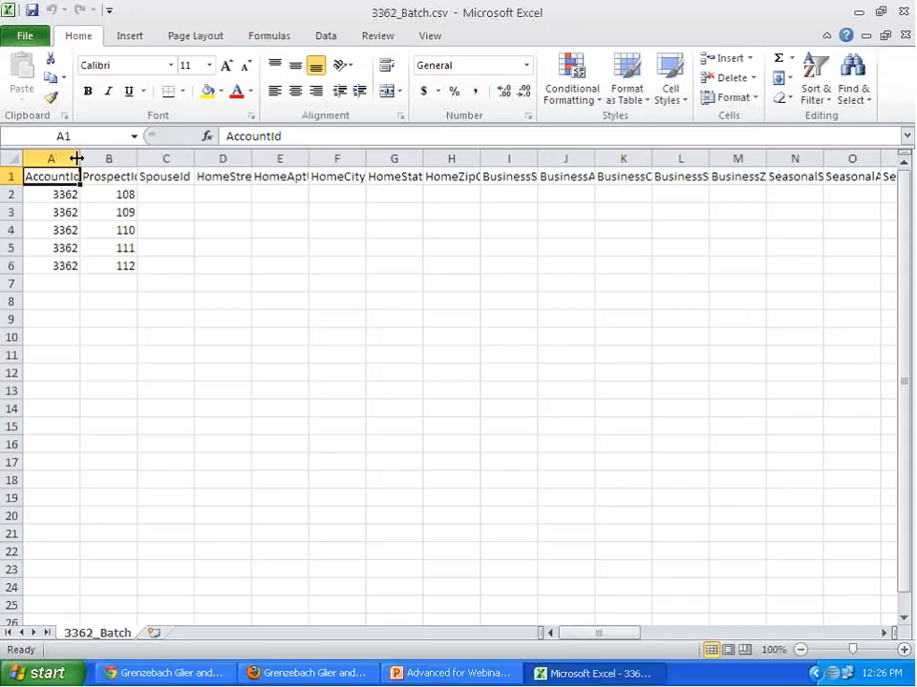
- Delete all columns of the 3362_Batch sheet except AccountId, ProspectId, AssignedSolicitor and ClientDefinedField_1
left_click_drag(165, 159, 743, 156)
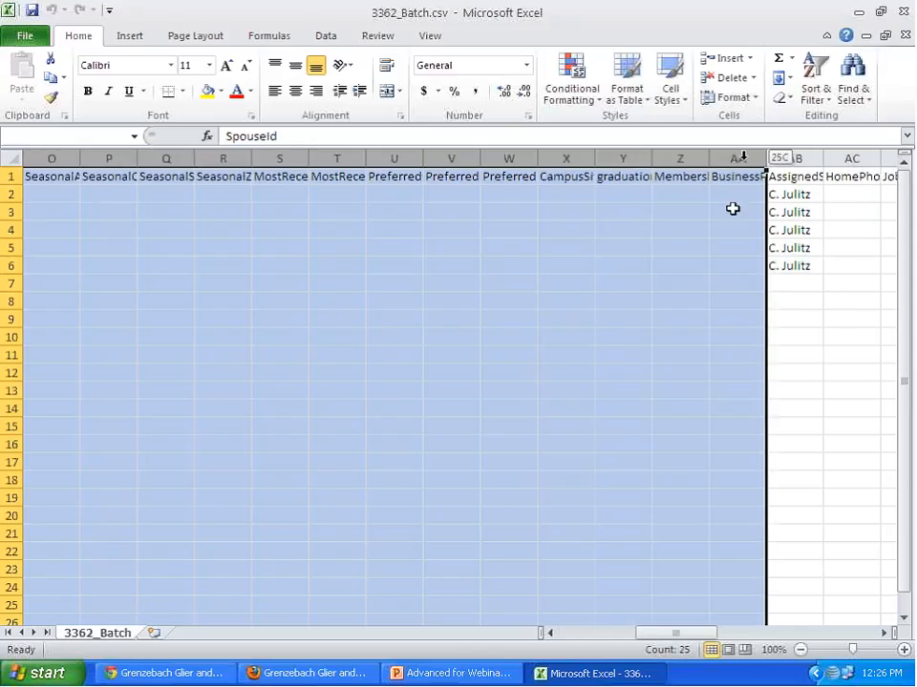
right_click(709, 260)
left_click(745, 393)
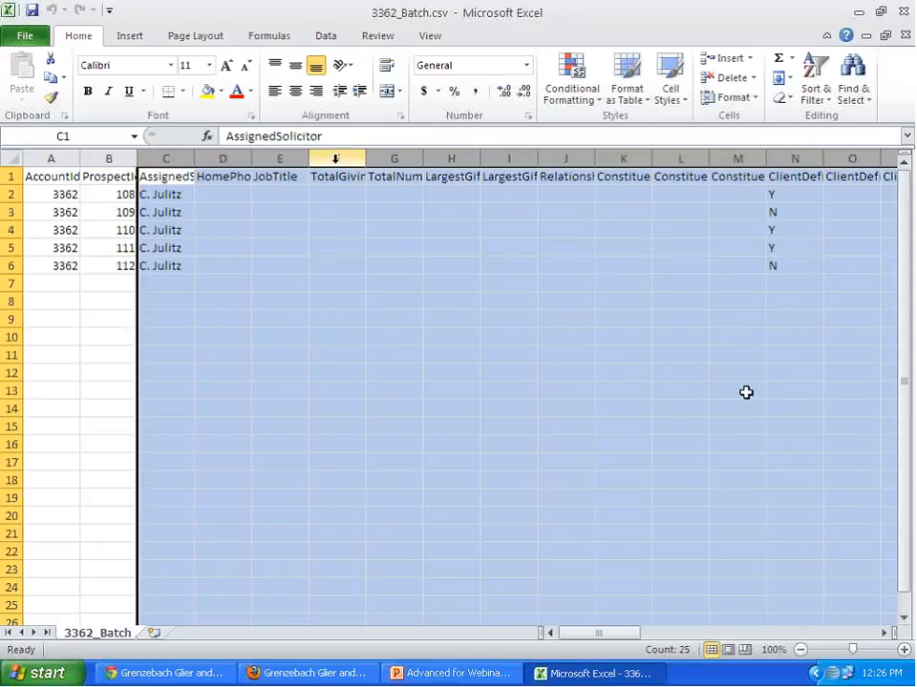
left_click_drag(229, 156, 709, 148)
right_click(381, 292)
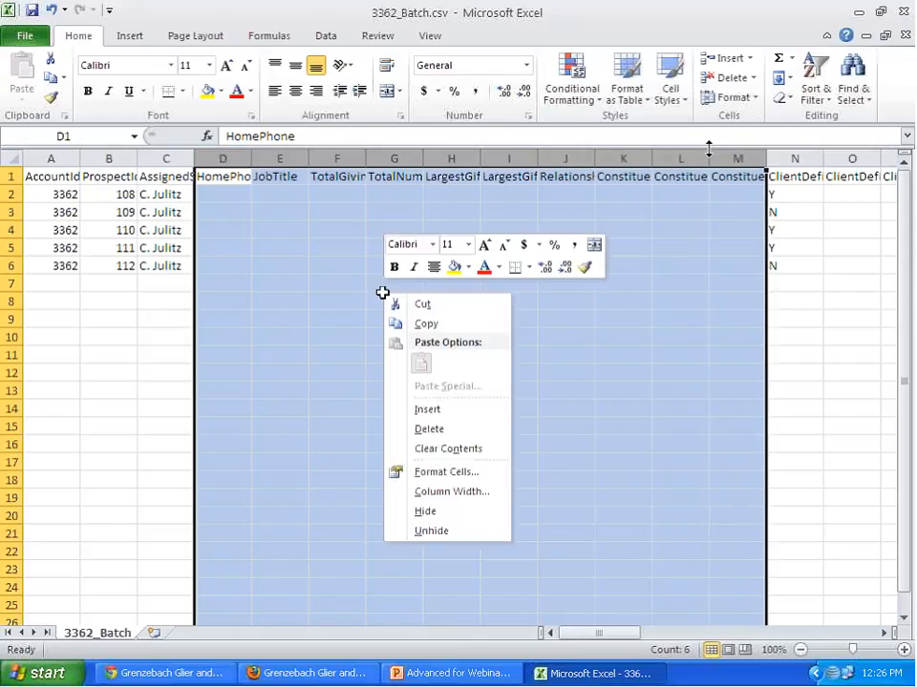
left_click(446, 426)
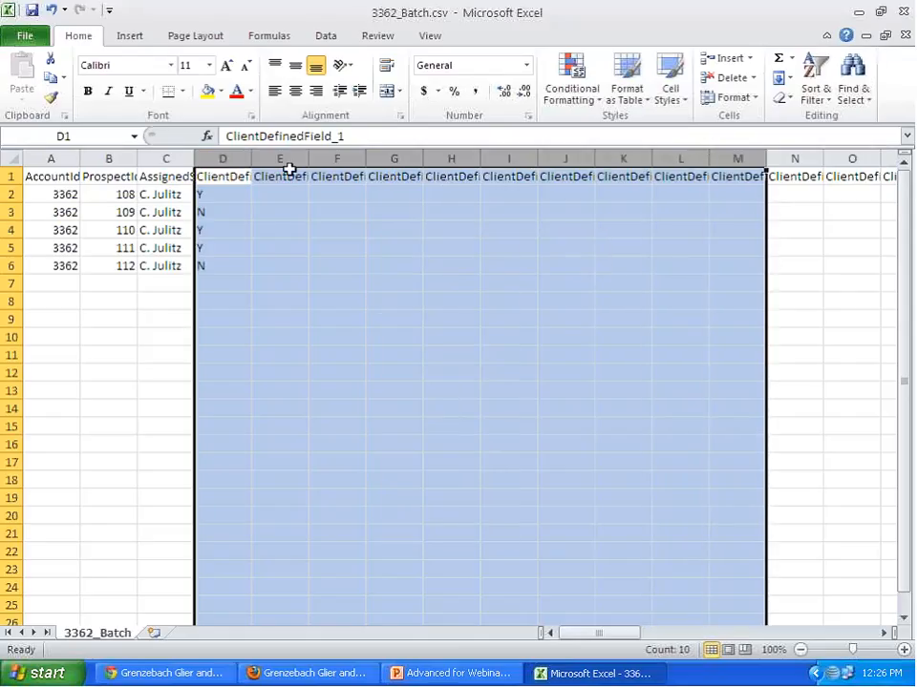
left_click_drag(281, 156, 447, 138)
right_click(431, 325)
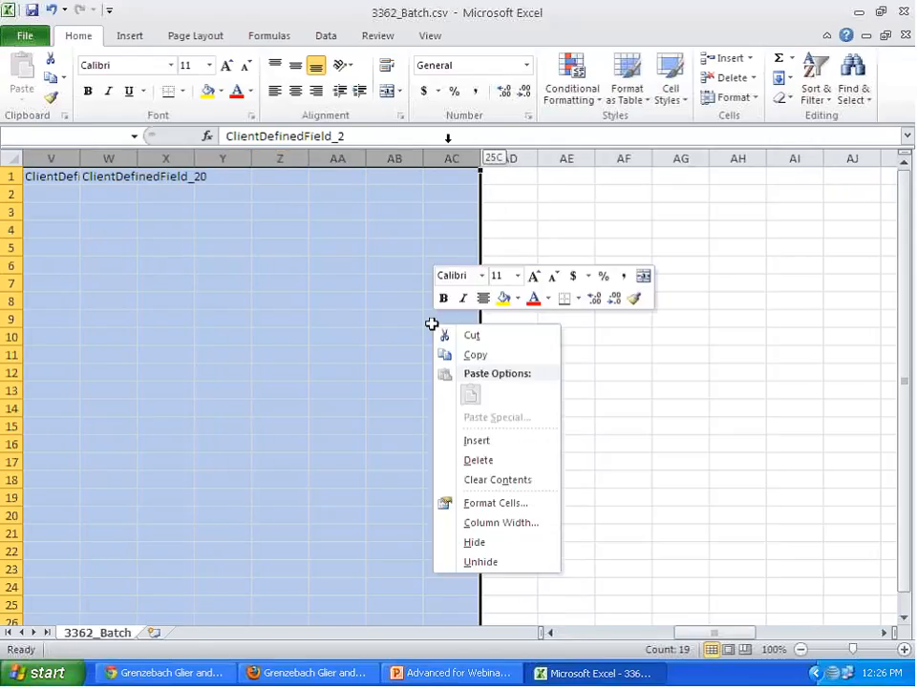
left_click(477, 458)
- Copy the remaining data in A1:D6 into cell A1 of a new blank workbook
left_click_drag(223, 265, 66, 172)
key("ctrl+c")
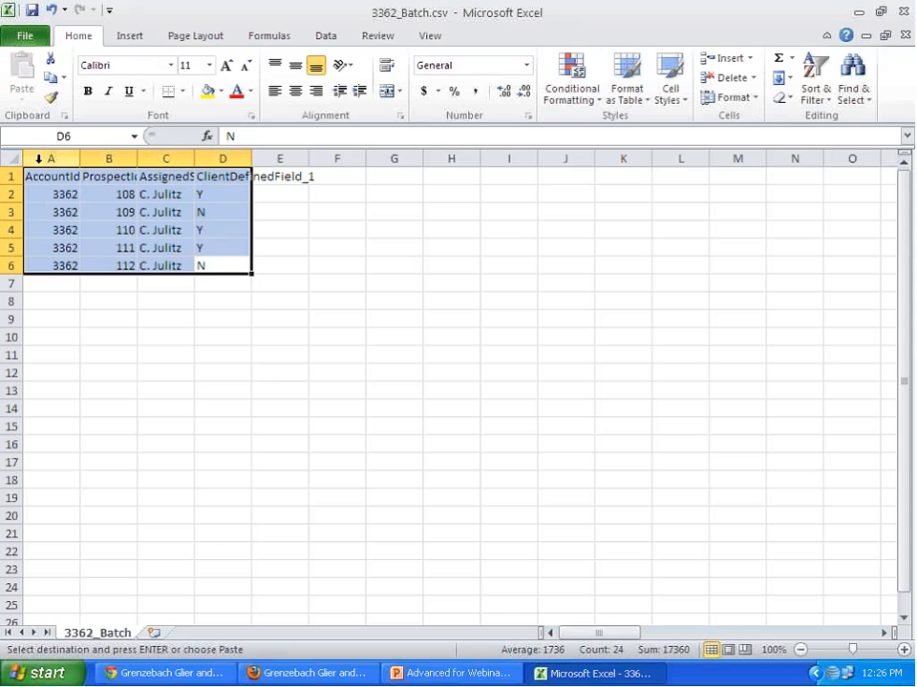
left_click(30, 35)
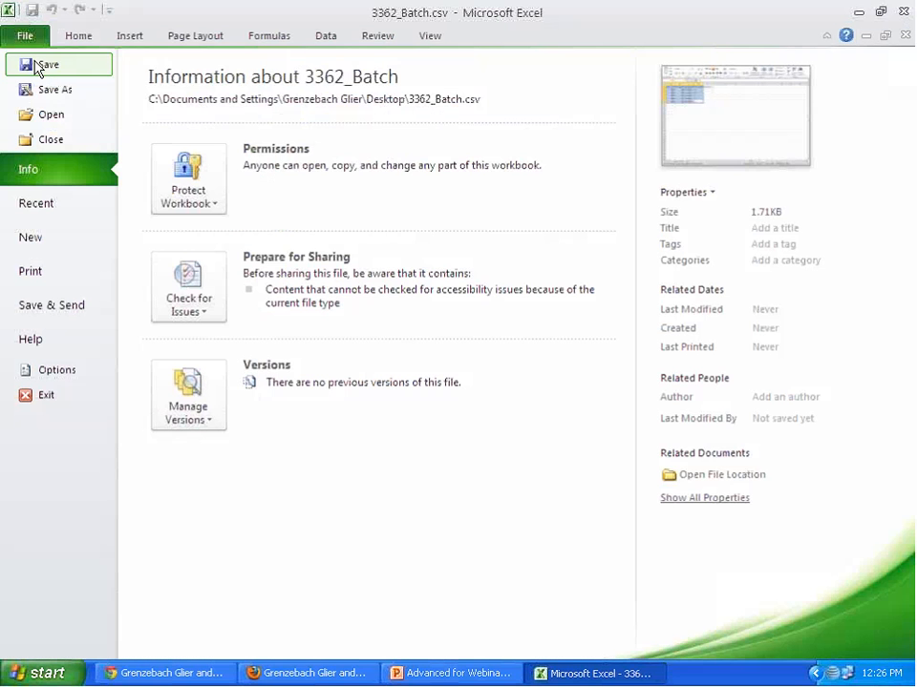
left_click(41, 238)
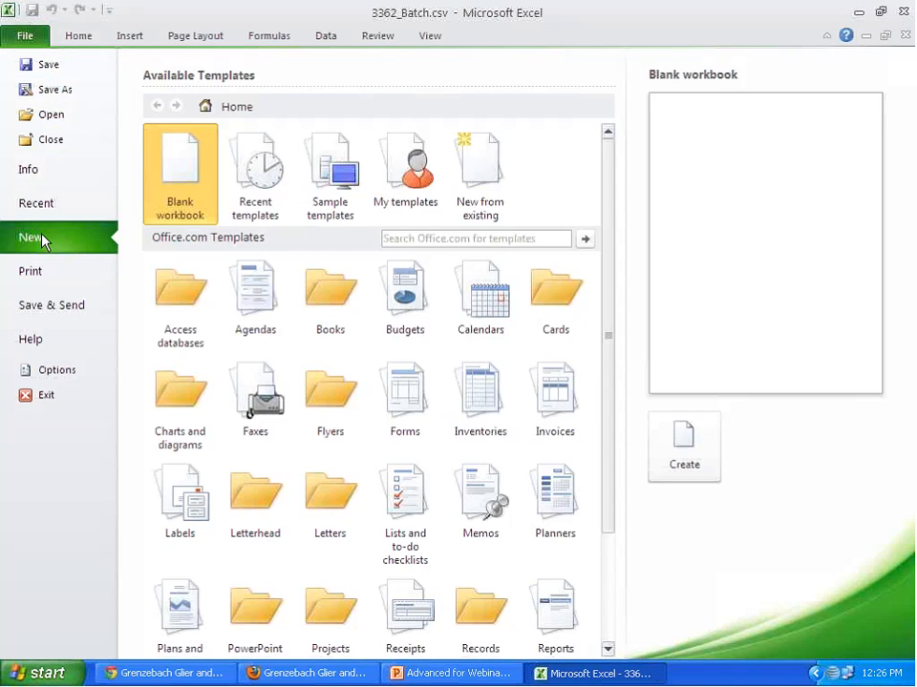
double_click(180, 202)
key("ctrl+v")
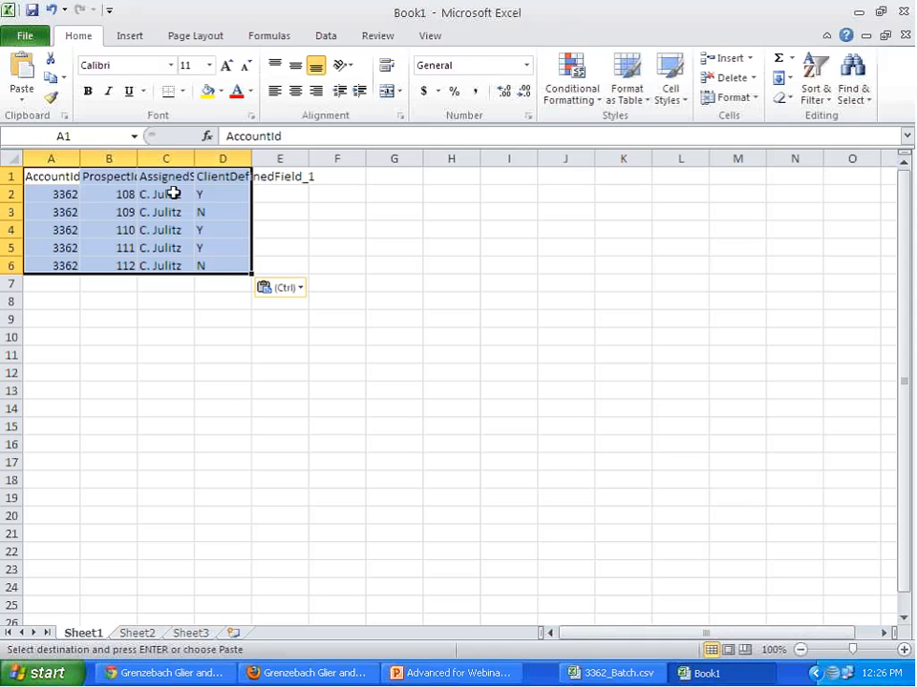
- Start saving the new workbook to the desktop with the CSV (Comma delimited) file type
left_click(25, 36)
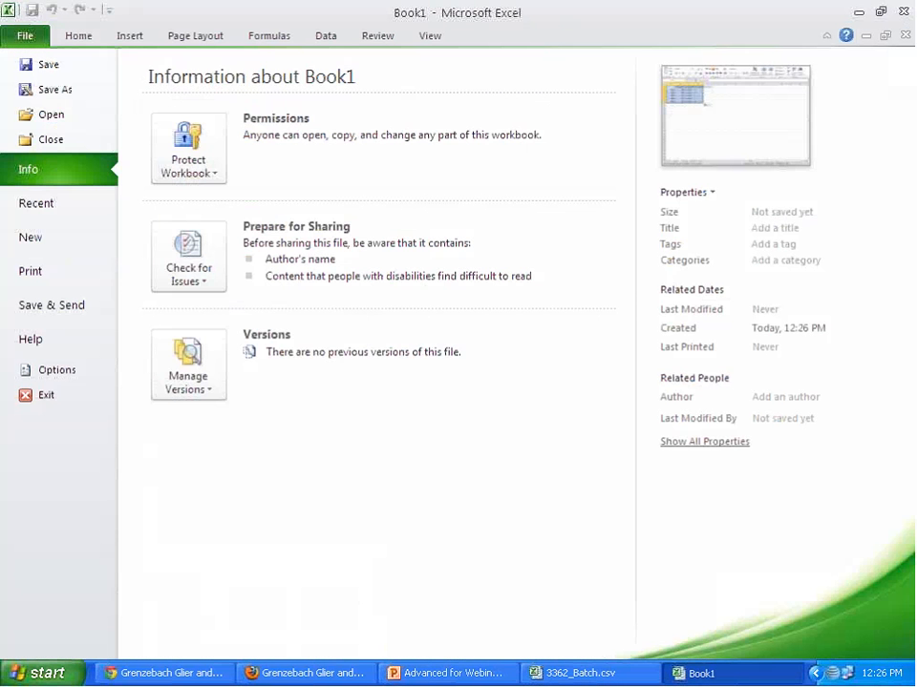
left_click(53, 91)
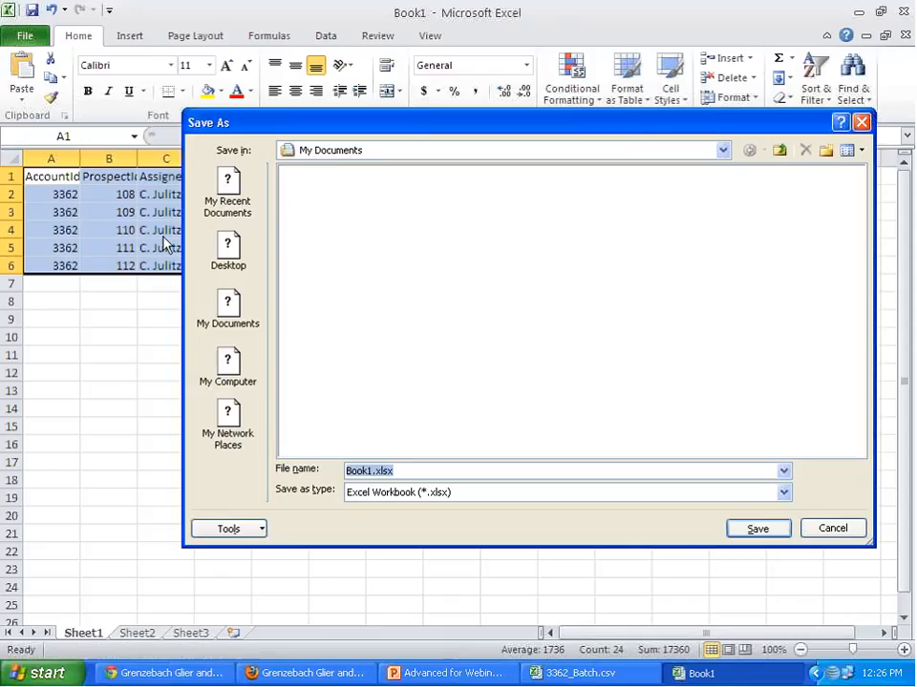
left_click(229, 256)
left_click(516, 491)
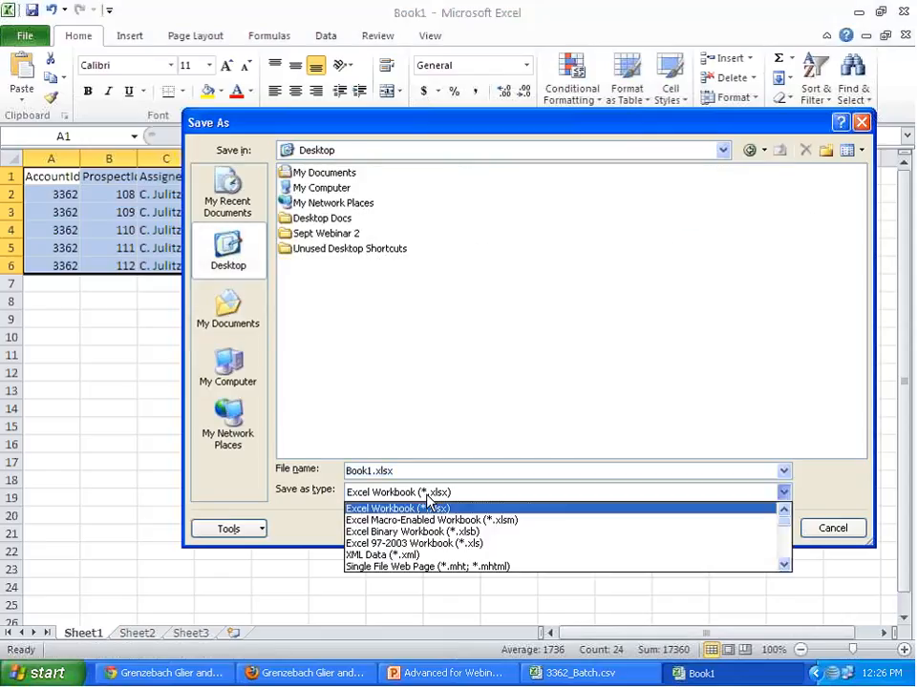
left_click(784, 567)
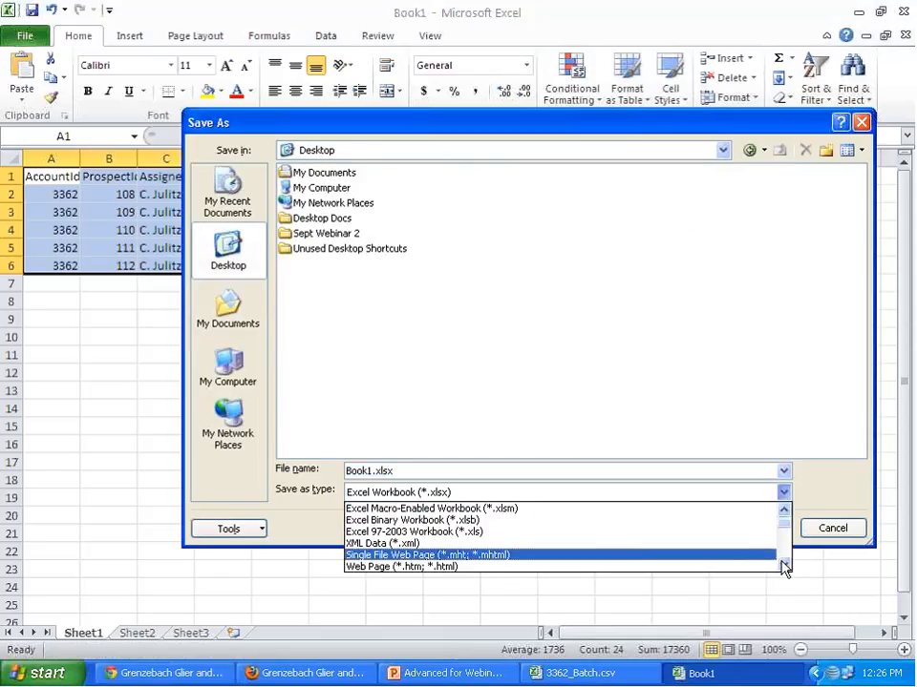
left_click(784, 567)
left_click(784, 567)
left_click(783, 567)
left_click(783, 567)
left_click(782, 567)
left_click(781, 567)
left_click(781, 568)
left_click(782, 567)
left_click(782, 566)
left_click(782, 566)
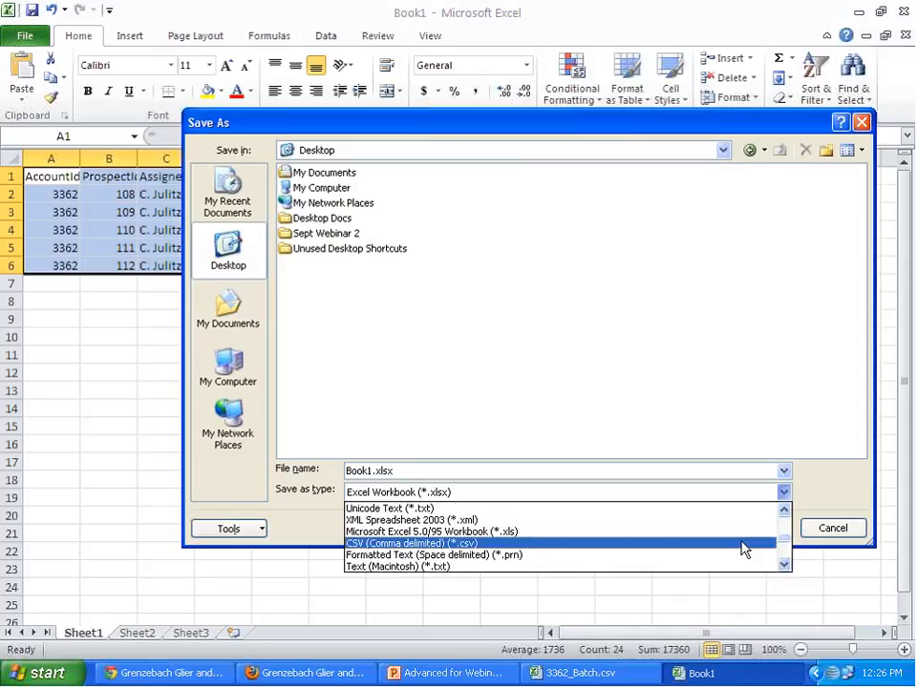
left_click(745, 551)
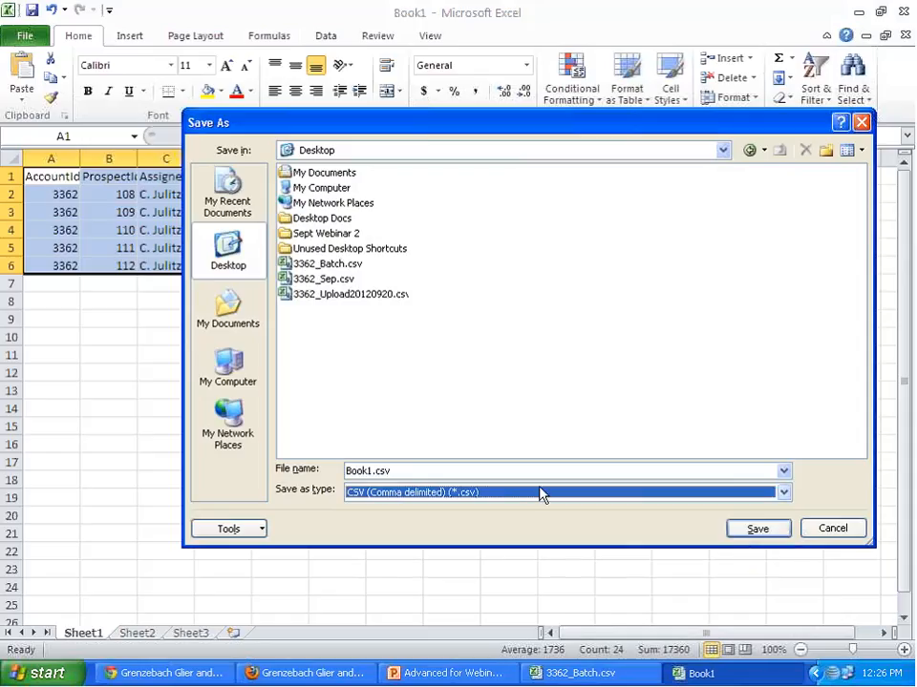
- Name the file 3362_Batch2.csv and save it, keeping the CSV format
left_click(370, 469)
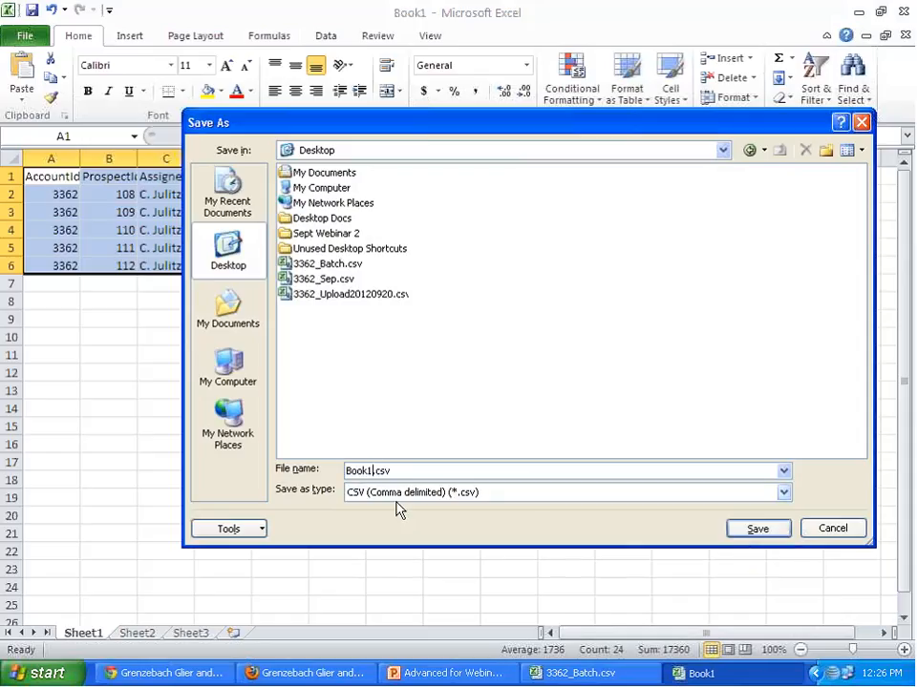
key("BackSpace")
key("BackSpace")
key("BackSpace")
key("BackSpace")
key("BackSpace")
type("Batch2")
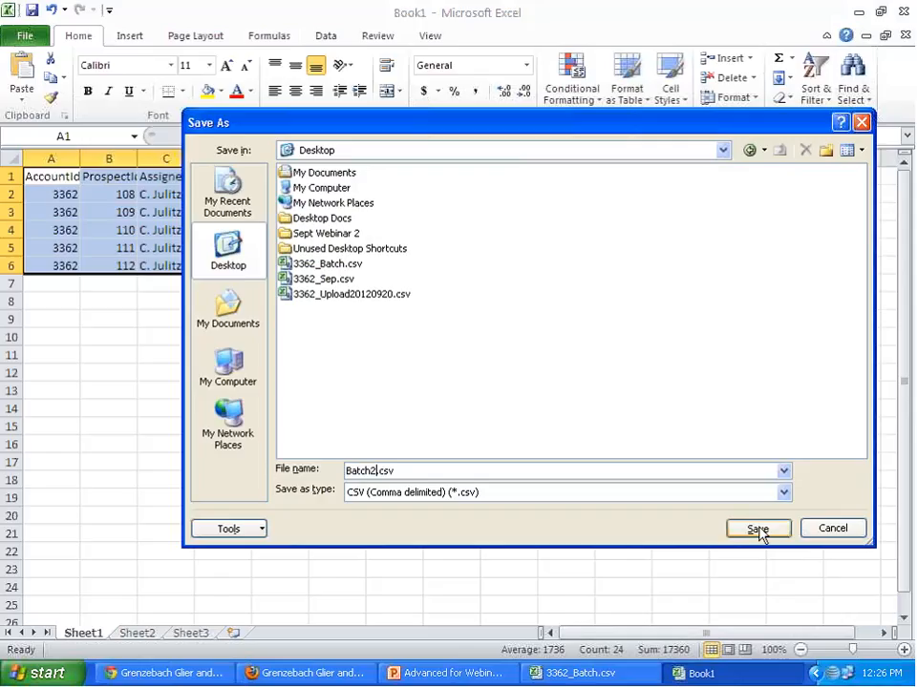
key("Home")
type("3362_")
left_click(759, 531)
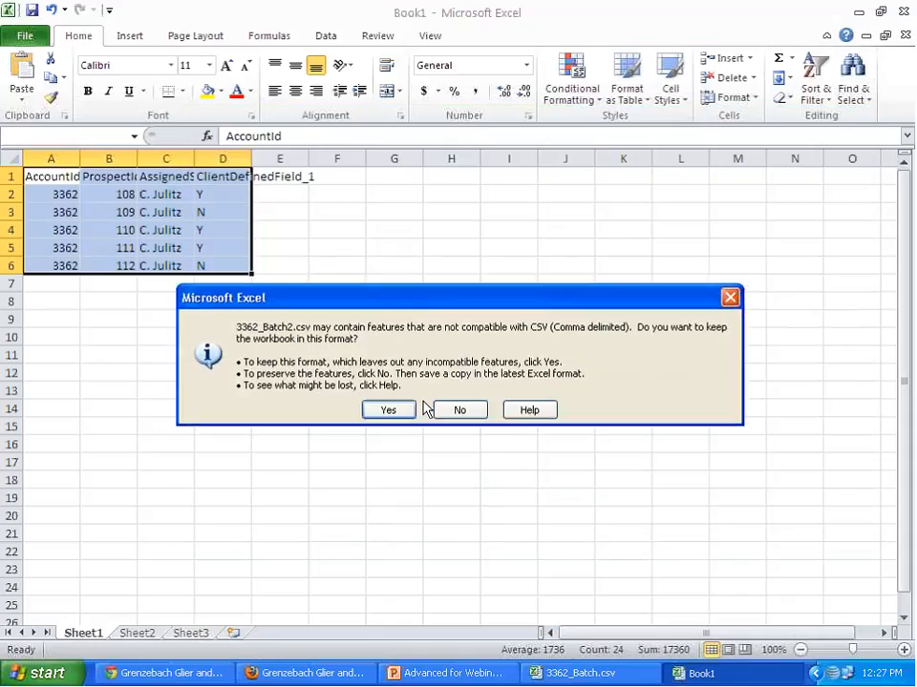
left_click(384, 412)
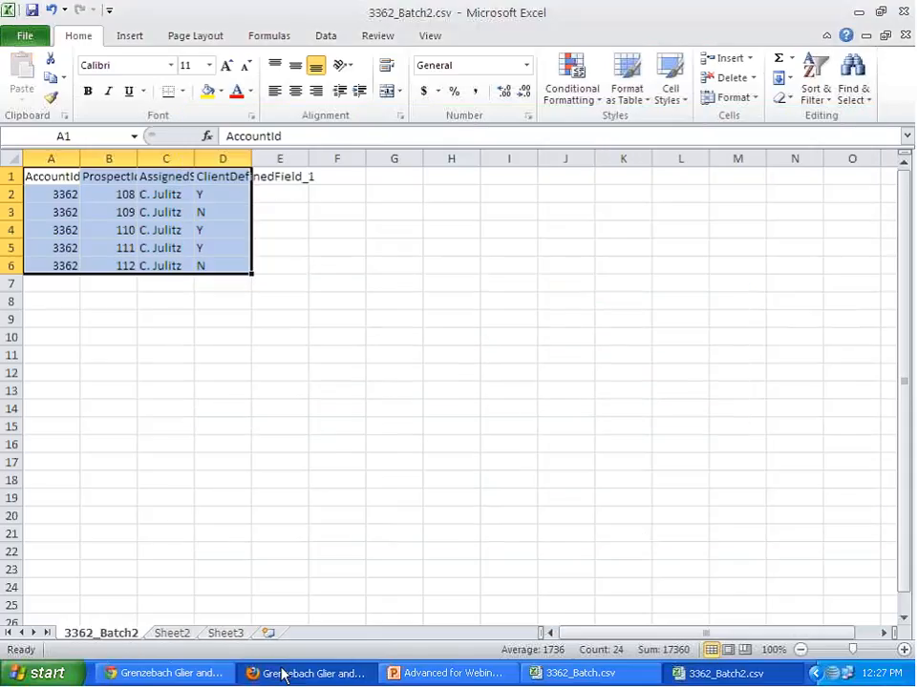
- Switch to DonorScape in Firefox and log in with the account's user name and password
left_click(251, 674)
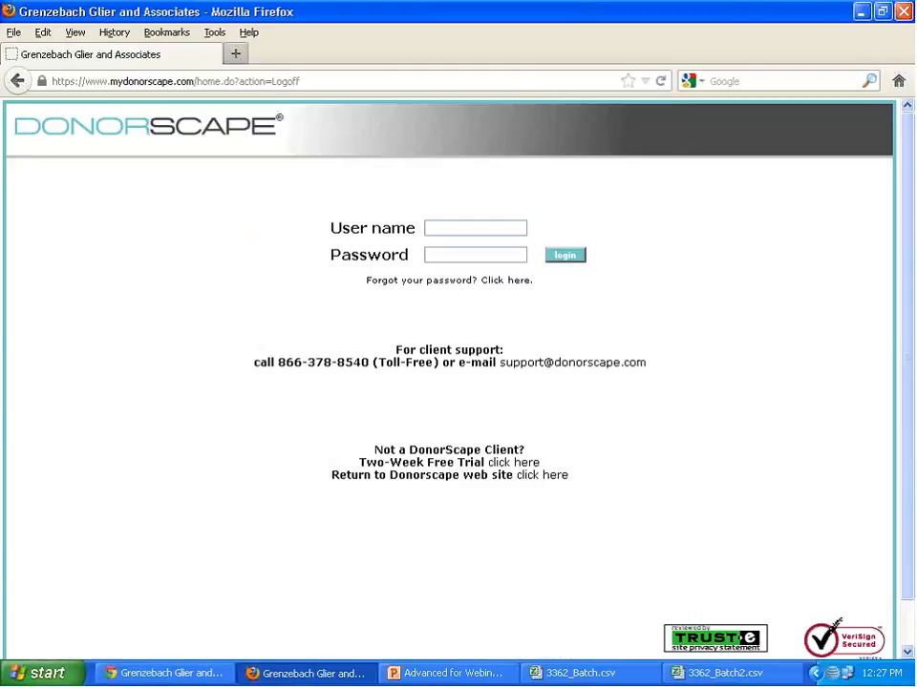
left_click(478, 227)
type("kb")
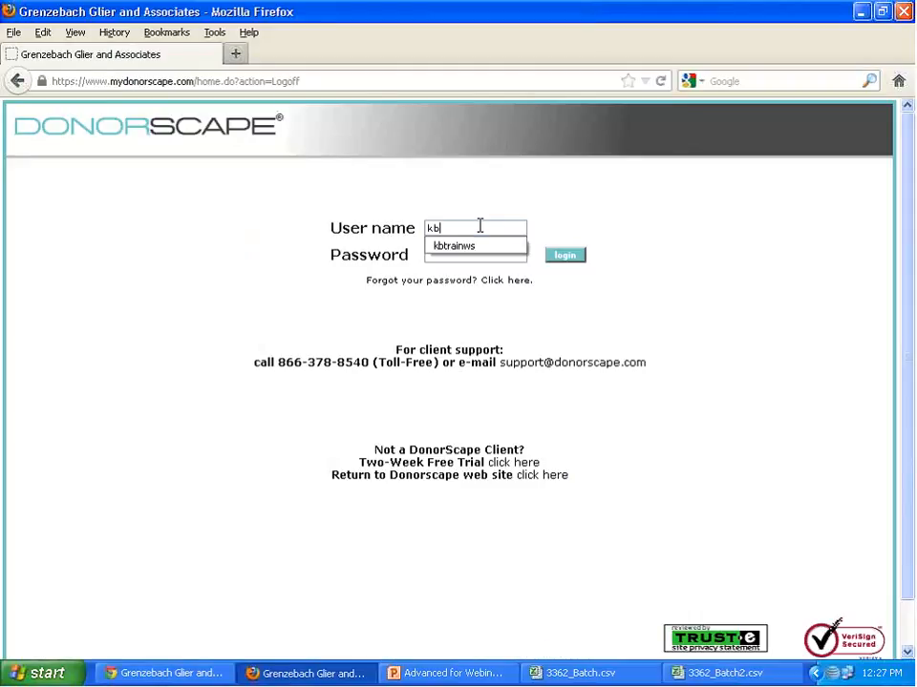
key("Down")
key("Return")
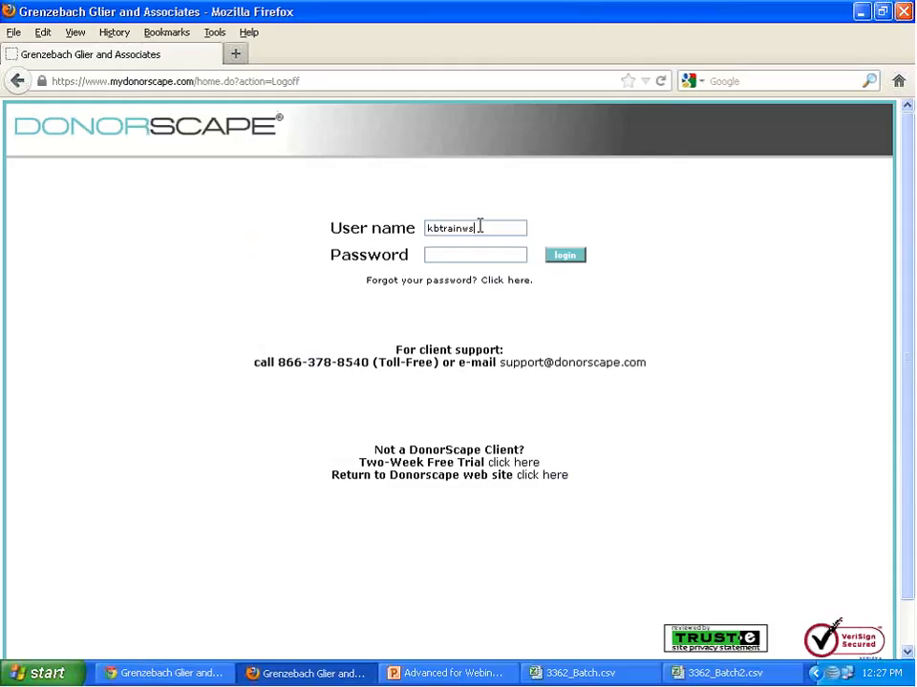
key("Tab")
type("********")
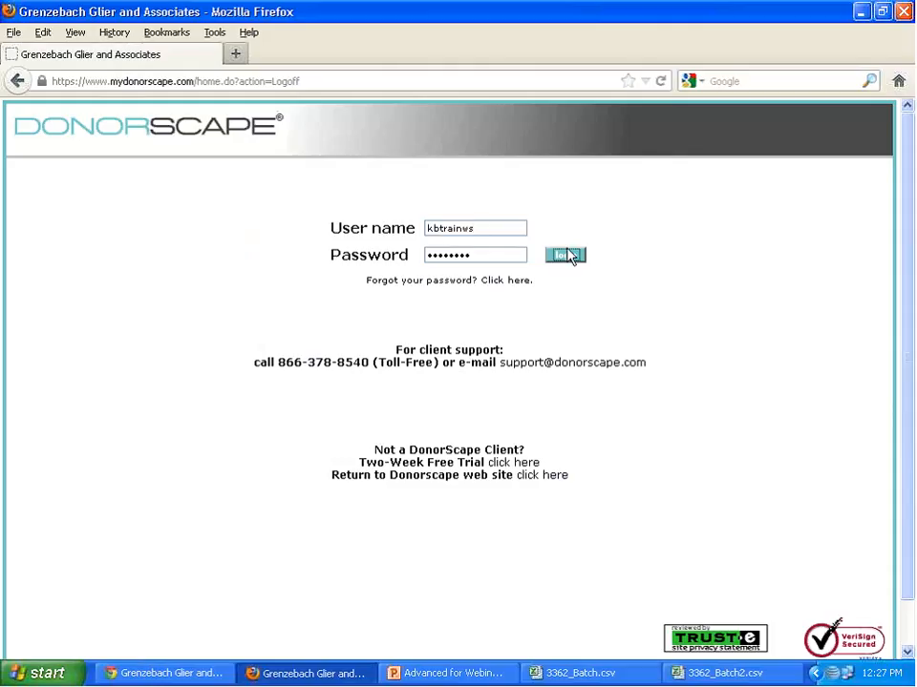
left_click(565, 255)
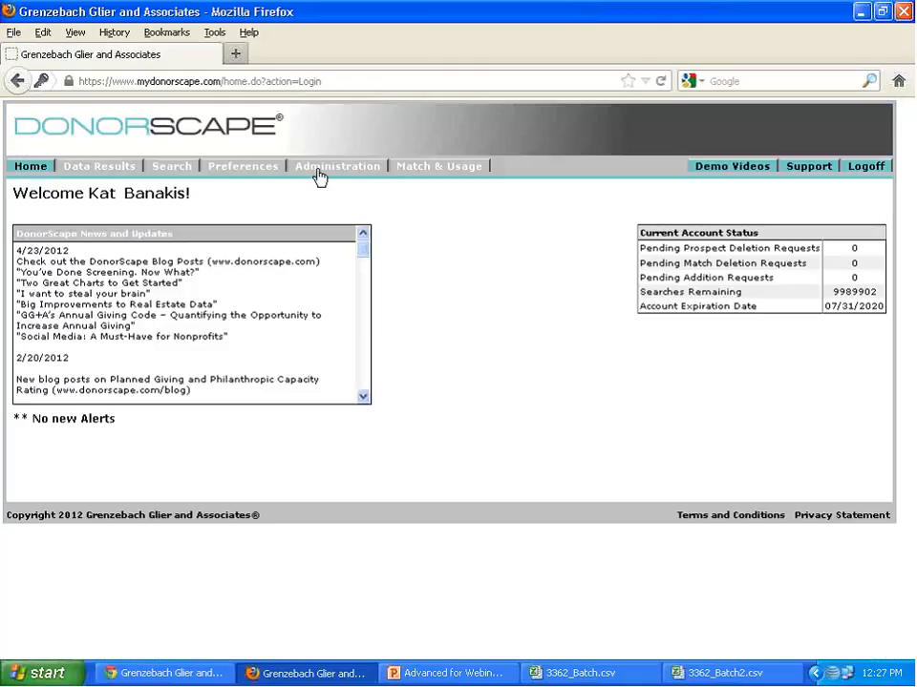
- Upload 3362_Batch2.csv from the desktop as a Prospect Updates file in the Batch Update administration
left_click(318, 175)
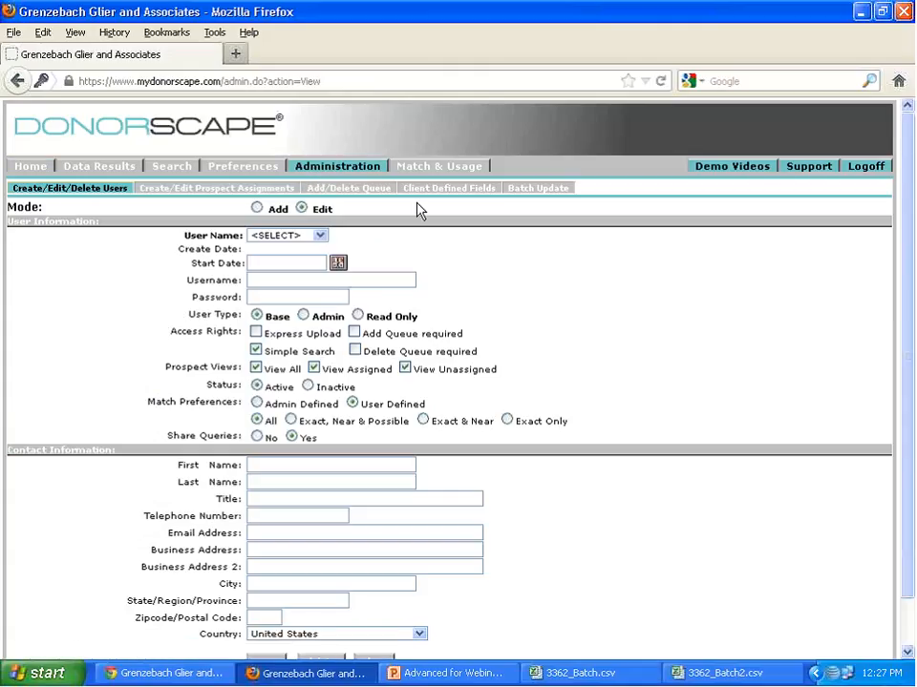
left_click(543, 190)
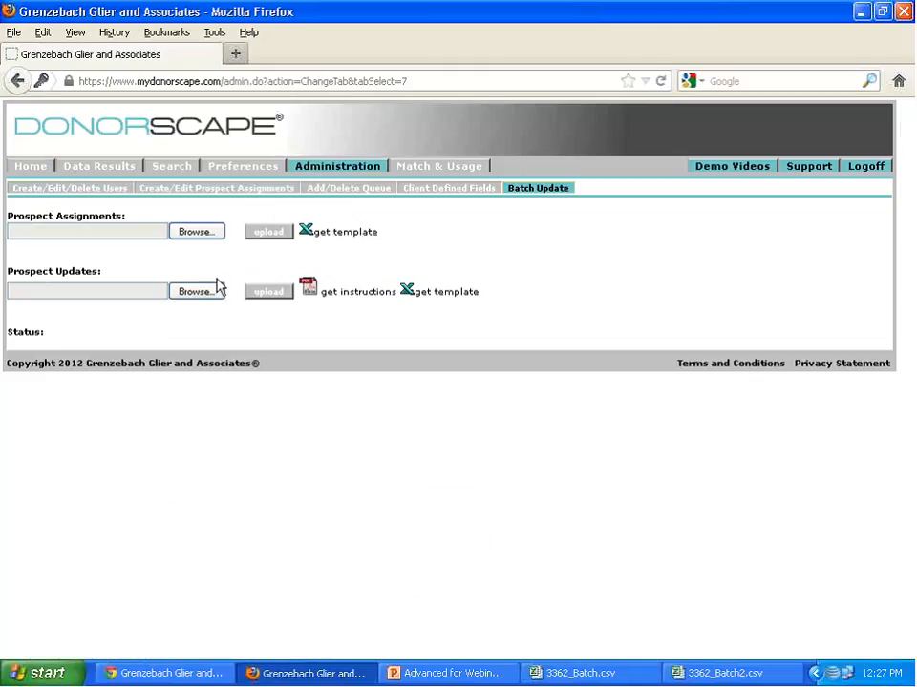
left_click(218, 288)
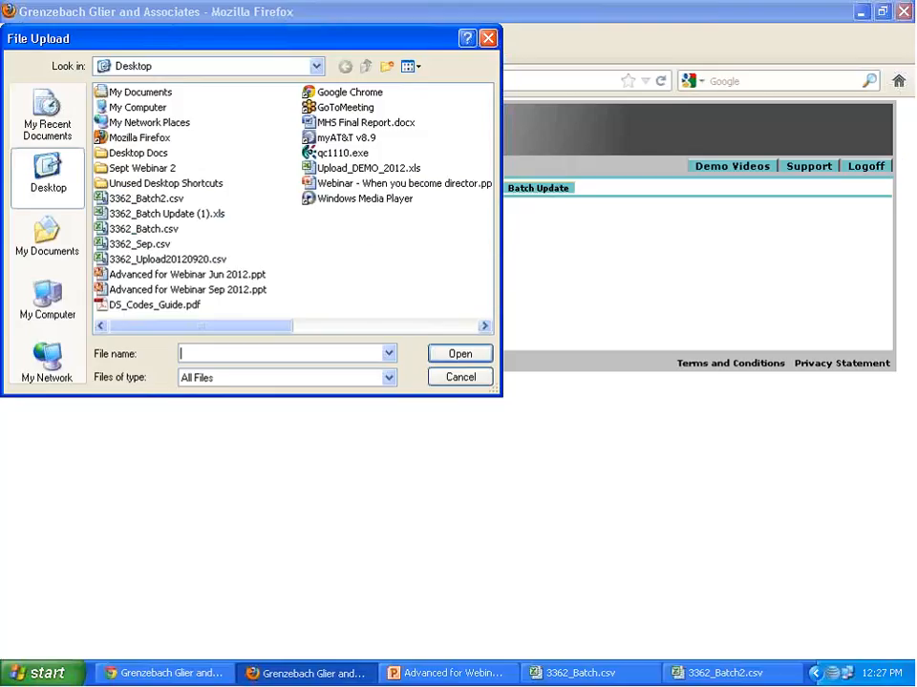
left_click(167, 198)
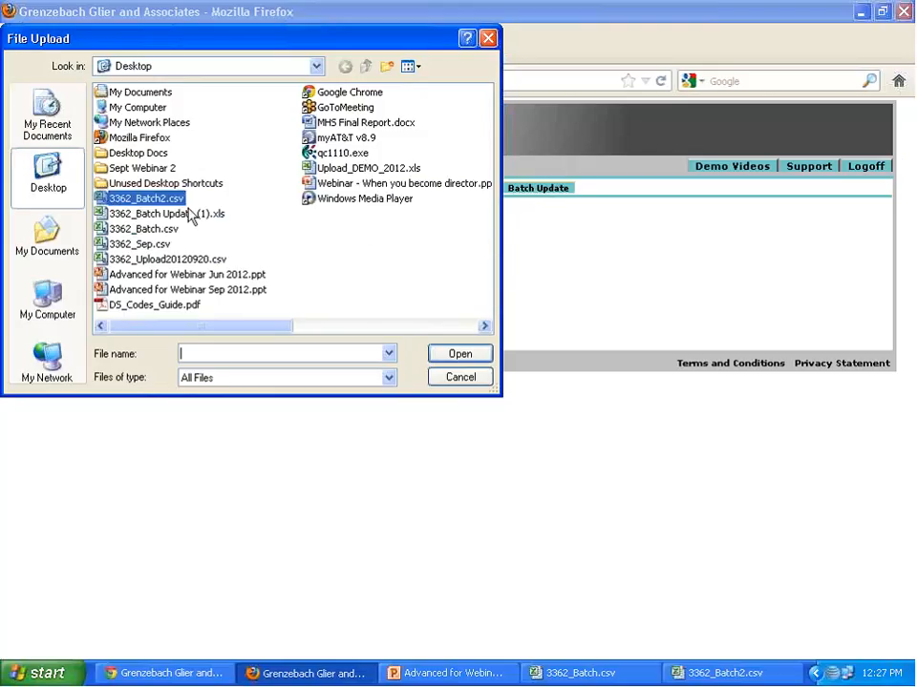
left_click(458, 353)
left_click(277, 291)
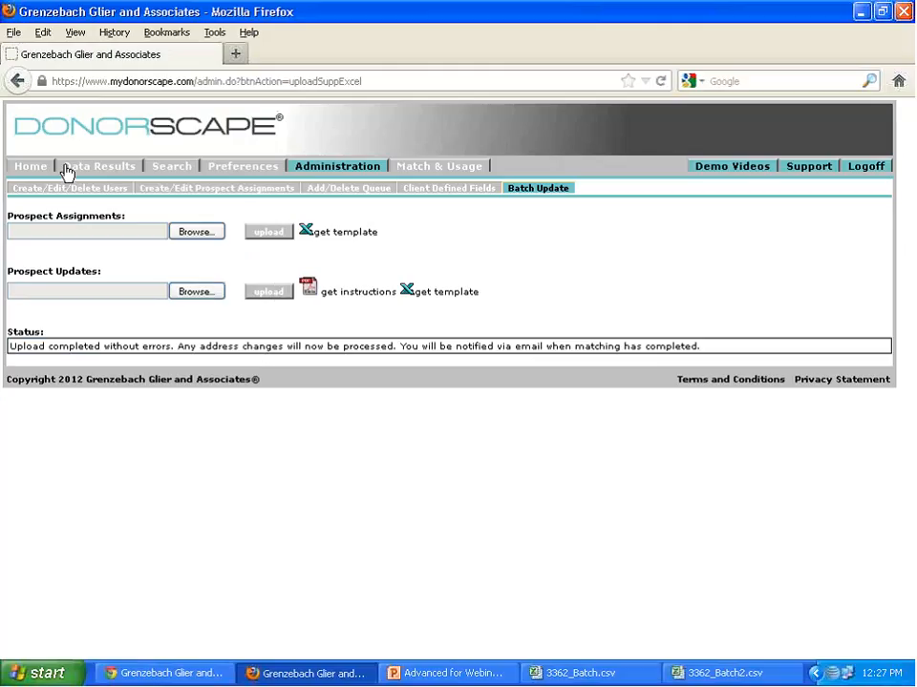
- Show the constituent list of the data results filtered by the stored query 20120920
left_click(98, 165)
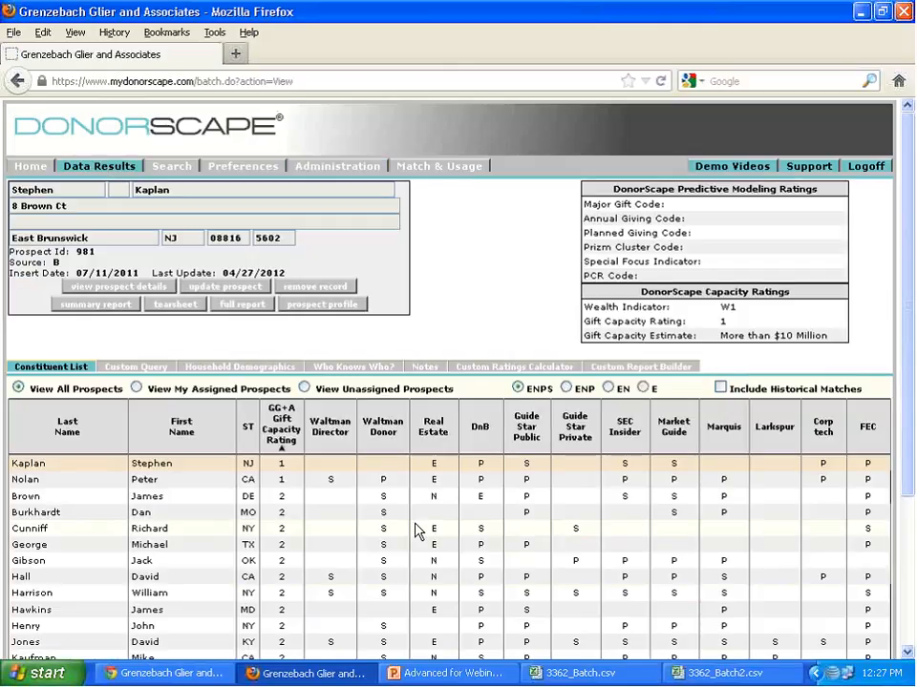
scroll(415, 532, "down", 3)
left_click(430, 528)
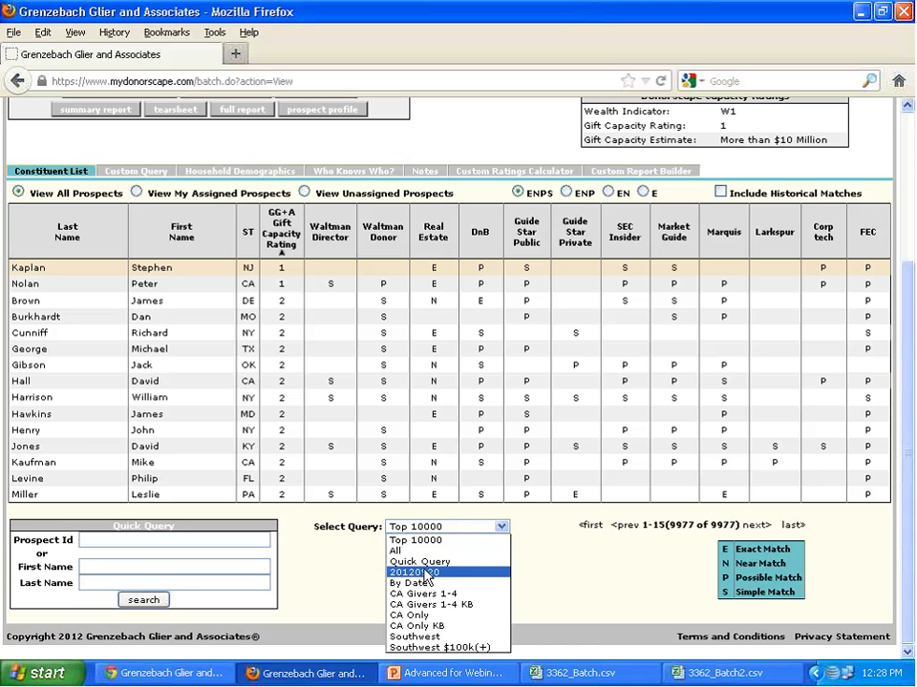
left_click(426, 574)
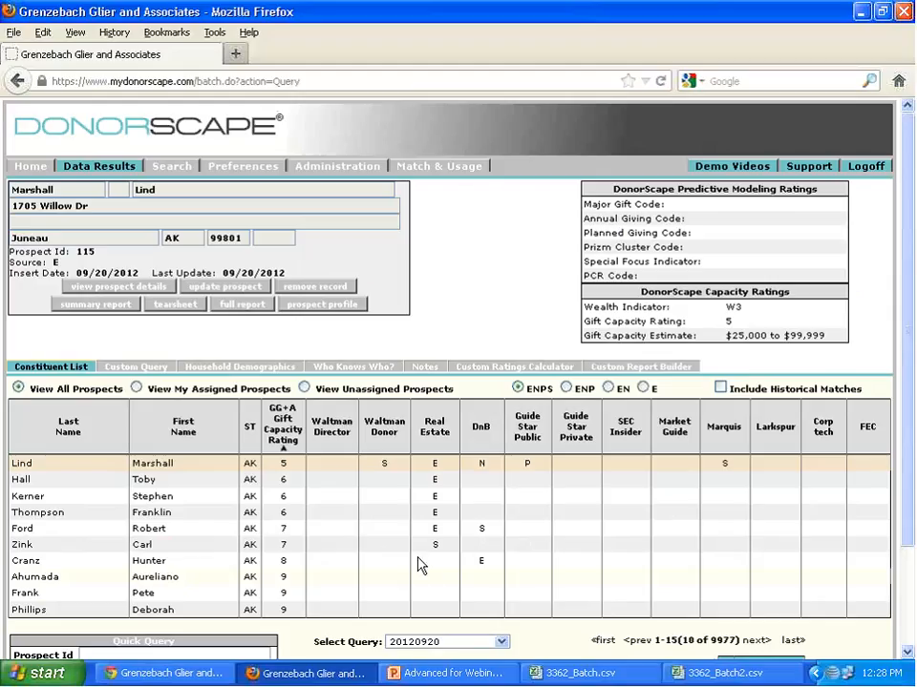
- Set the first custom query criterion to Constituent Information, Assigned Solicitor, with the operation "like"
left_click(158, 366)
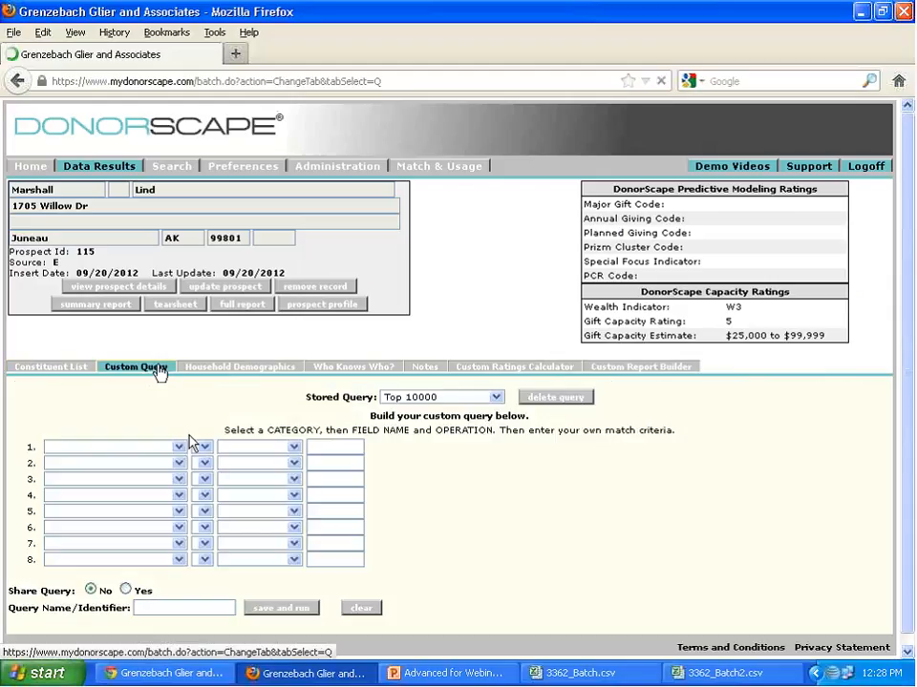
left_click(180, 447)
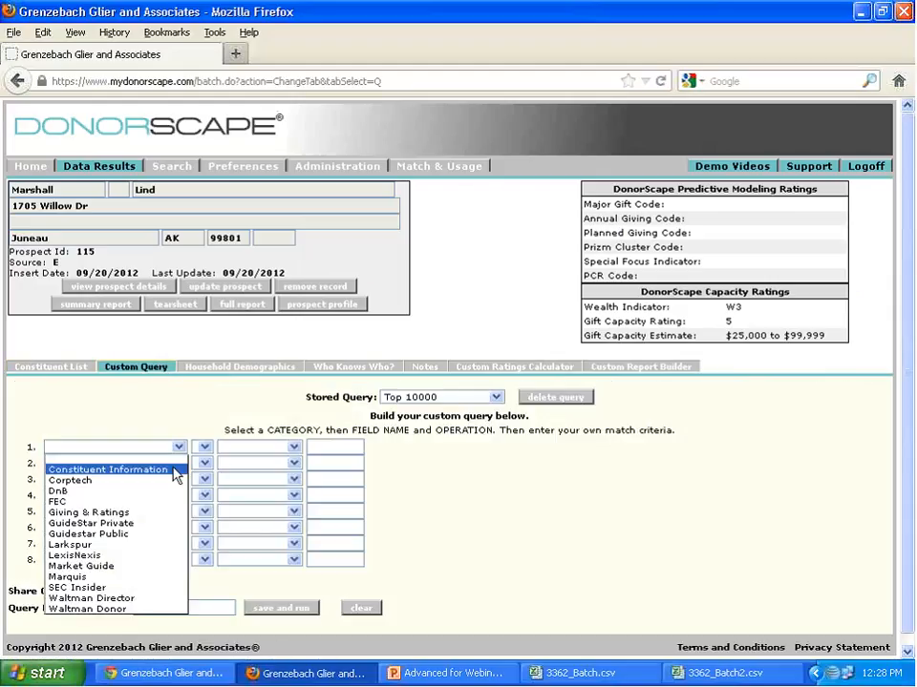
left_click(177, 470)
left_click(237, 449)
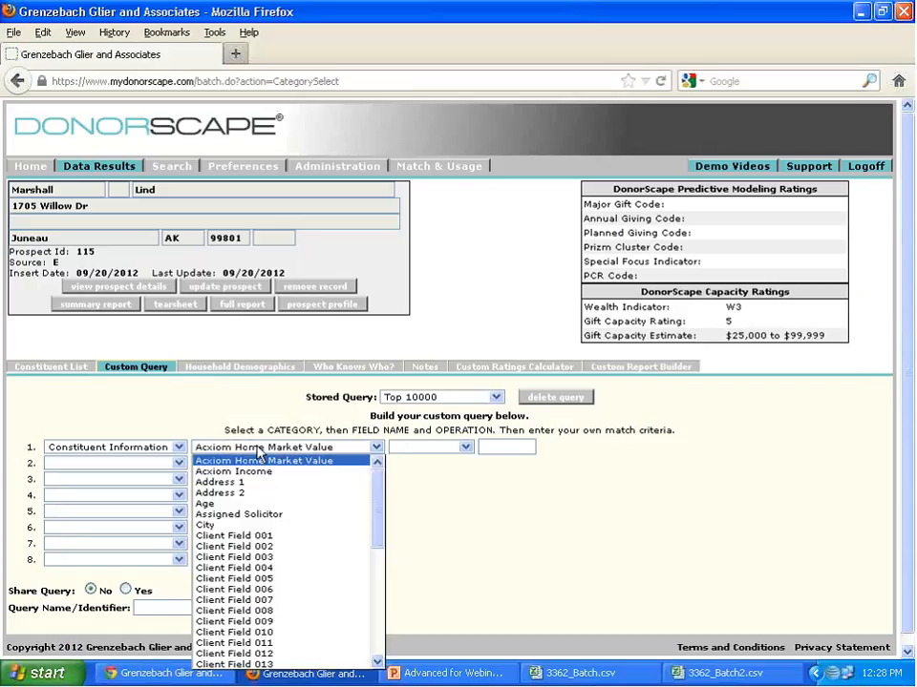
left_click_drag(378, 507, 352, 485)
left_click(274, 519)
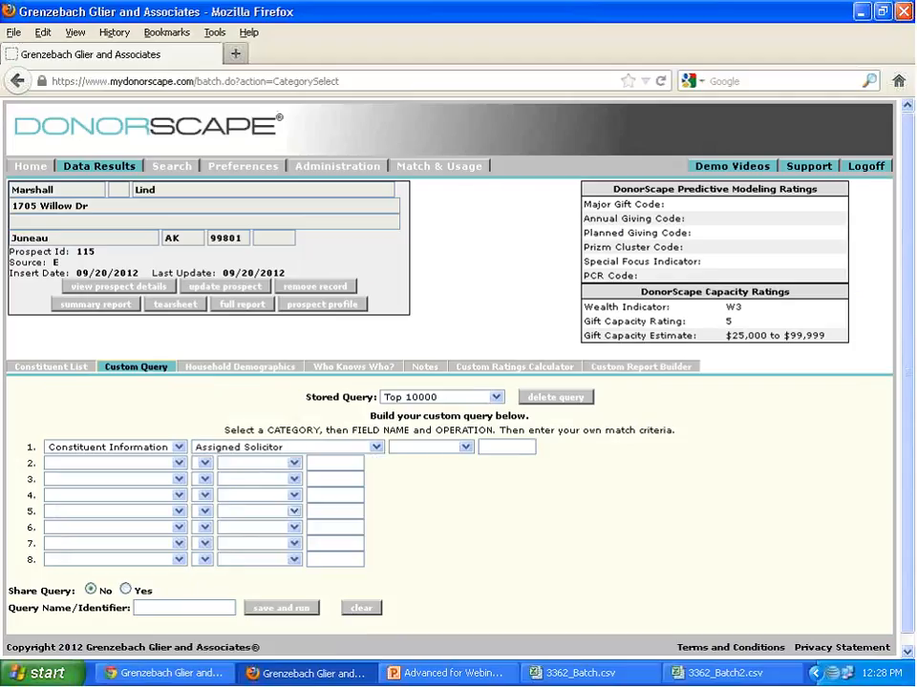
left_click(430, 451)
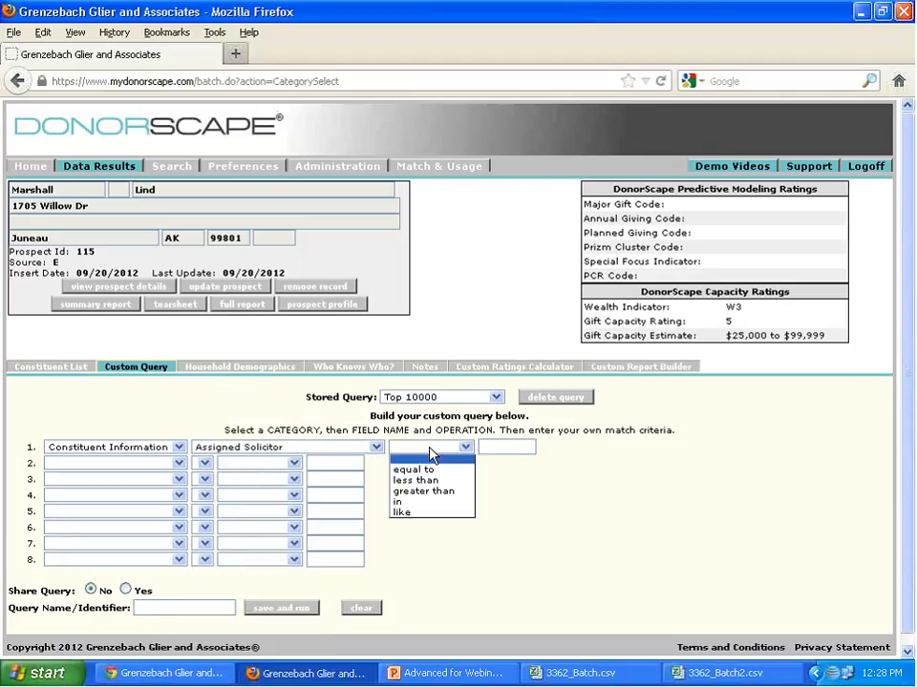
left_click(426, 513)
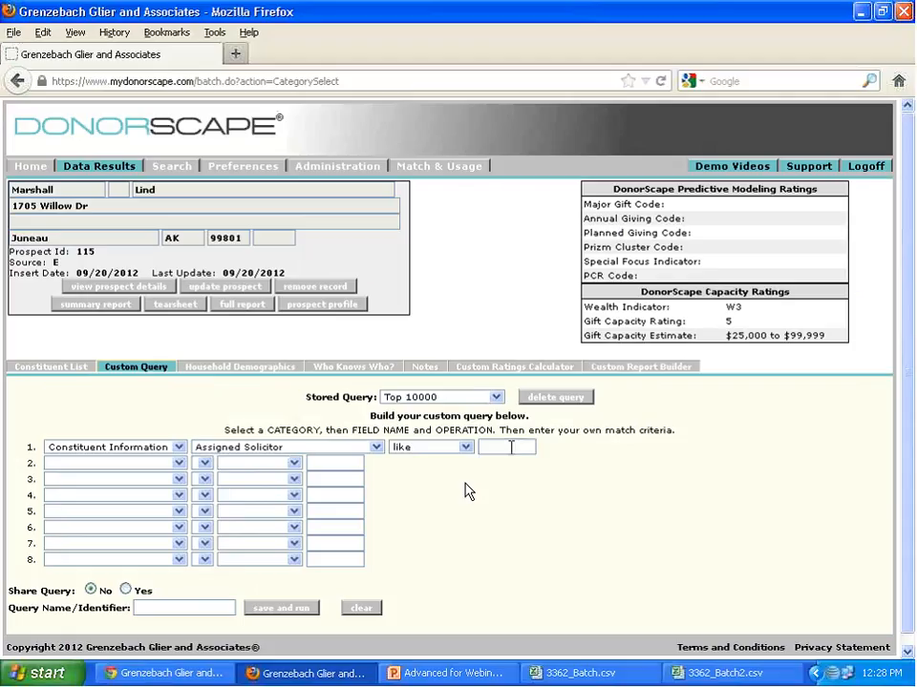
- Enter the solicitor's surname between % wildcards as the match value, name the query with that surname, and save and run it
left_click(509, 445)
type("%juliet")
type("%")
left_click(298, 612)
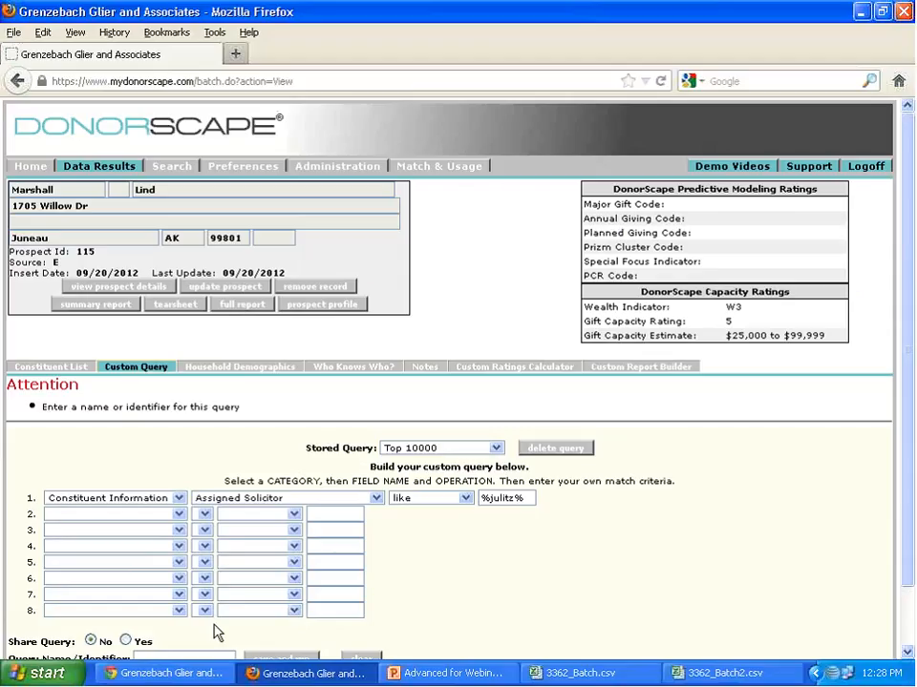
scroll(211, 635, "down", 1)
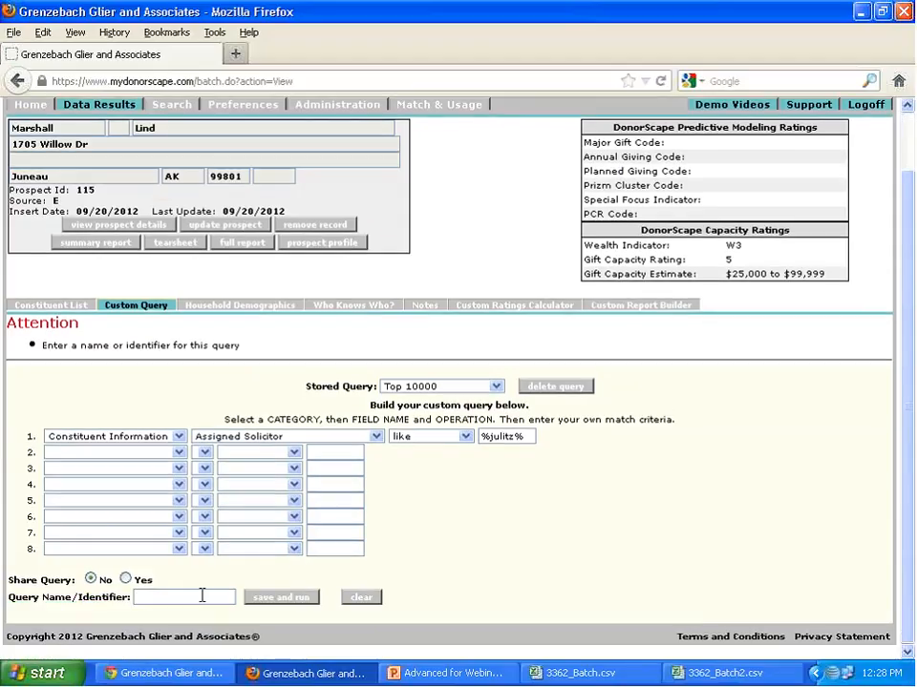
left_click(201, 596)
type("Julitz")
left_click(280, 599)
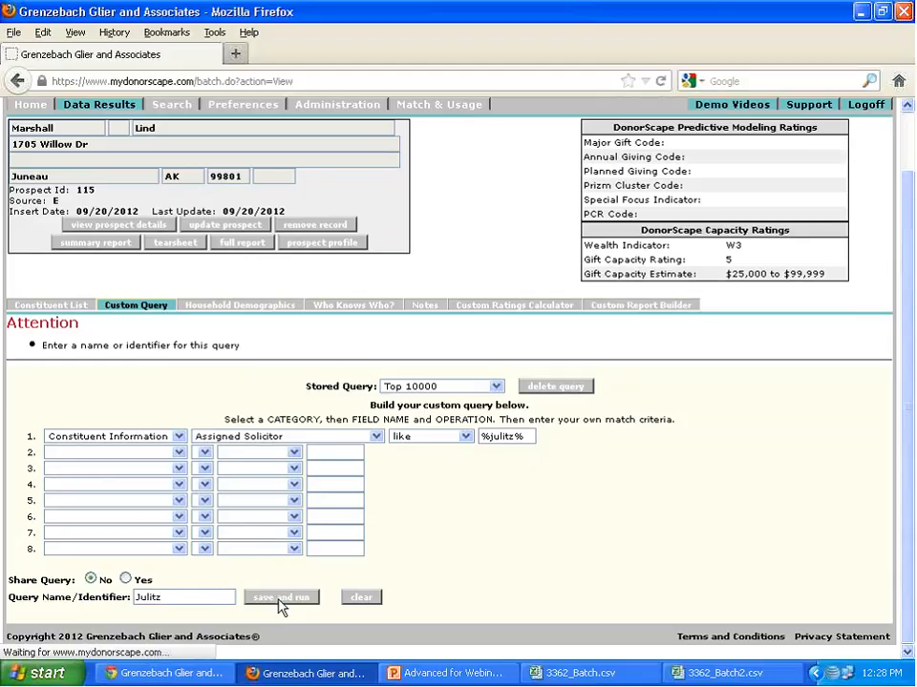
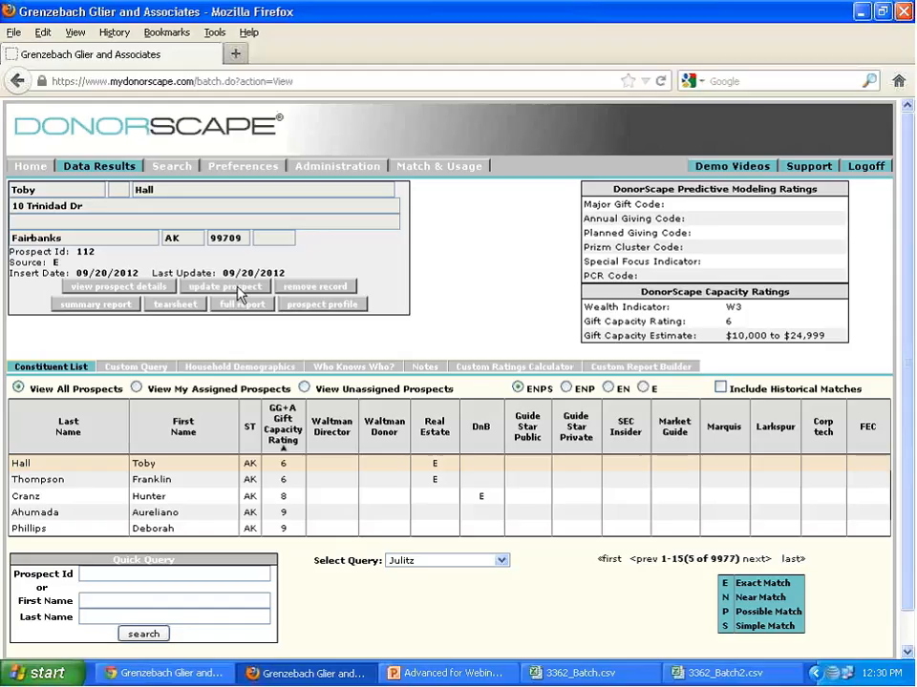
- Load the first listed user account in the user administration and try the Base user type on it
left_click(353, 170)
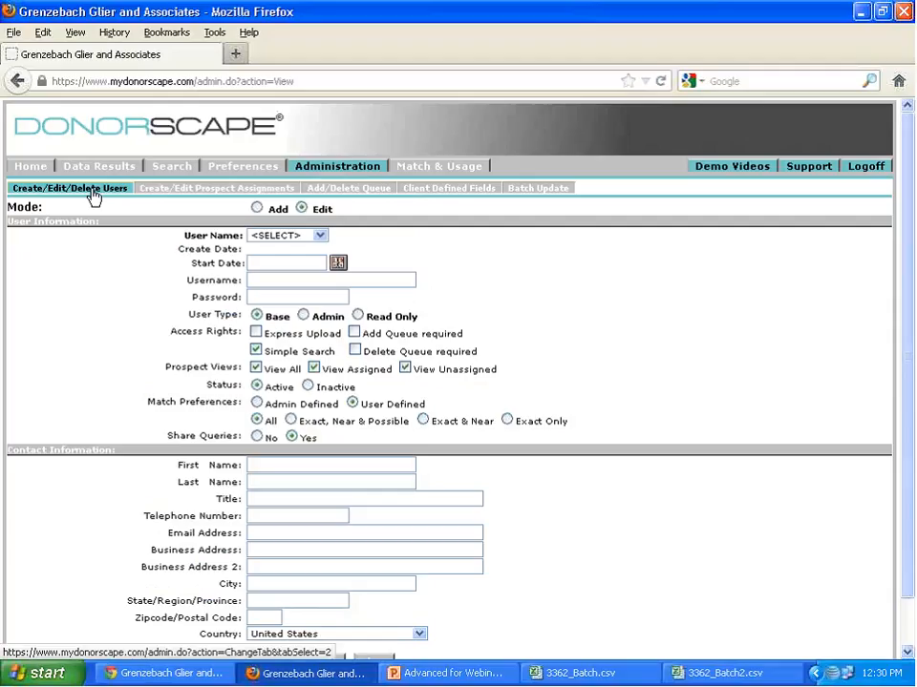
left_click(320, 237)
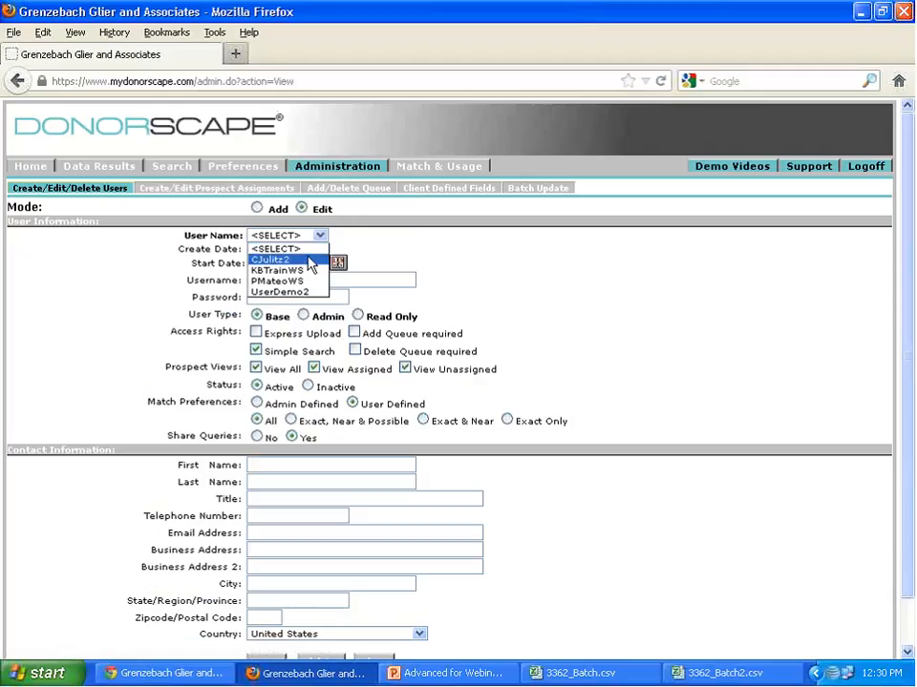
left_click(310, 260)
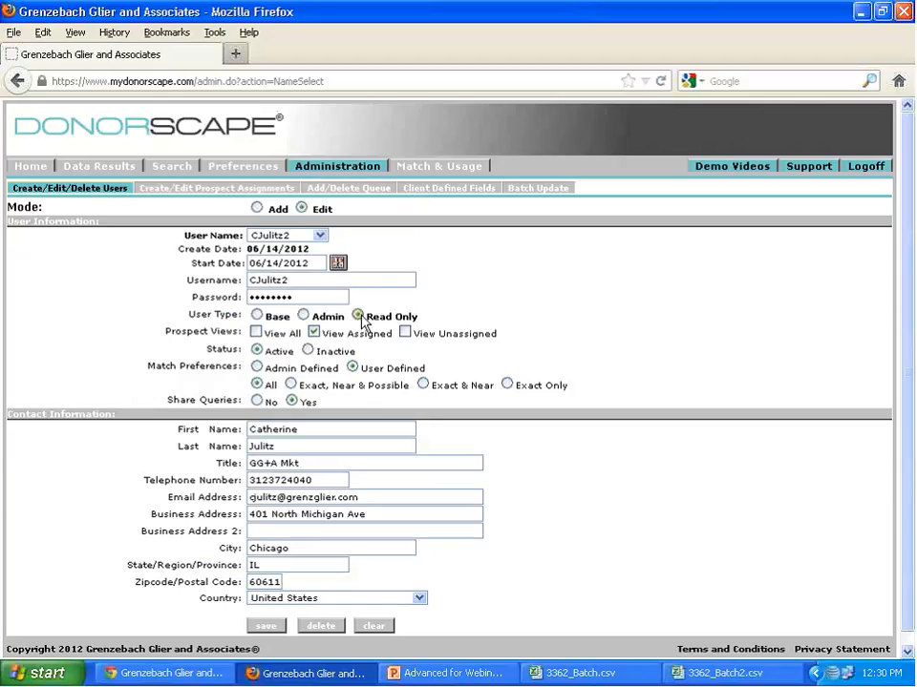
left_click(257, 316)
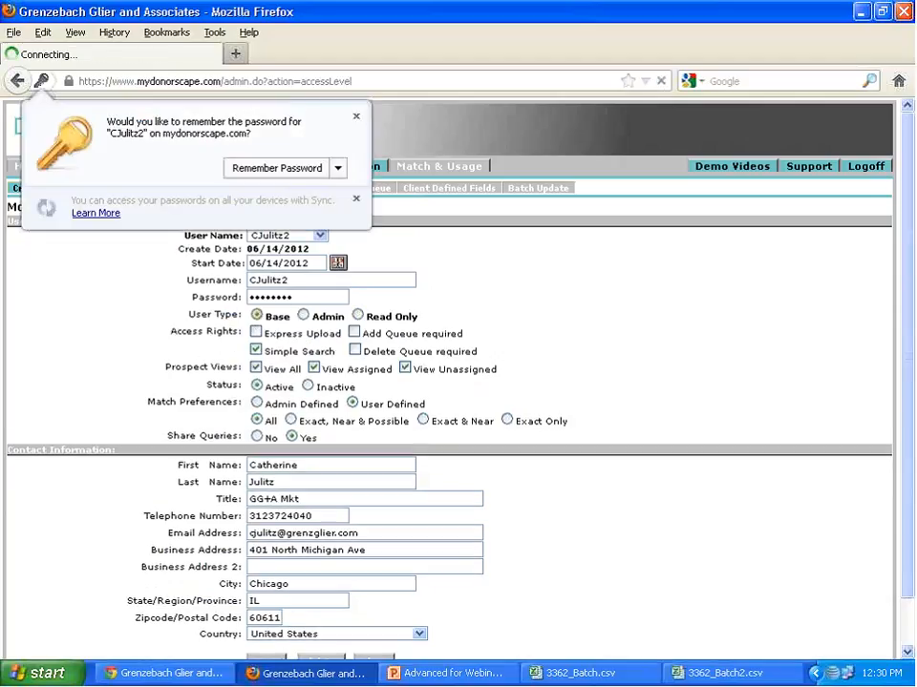
left_click(355, 115)
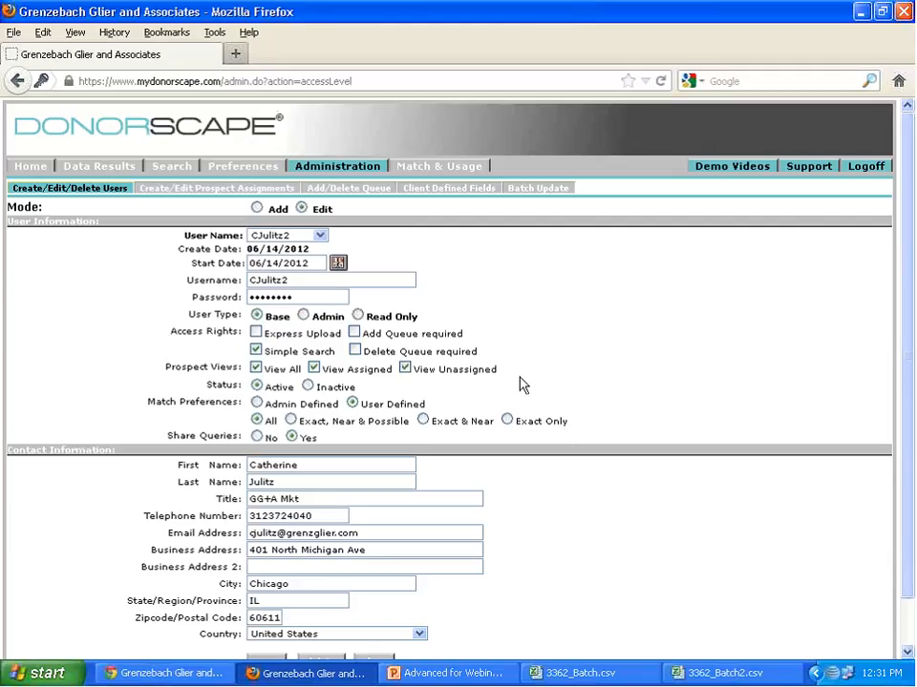
- Start adding a new user with today's date (09/20/2012) as start date, Demo3 as username, and the account password
left_click(256, 209)
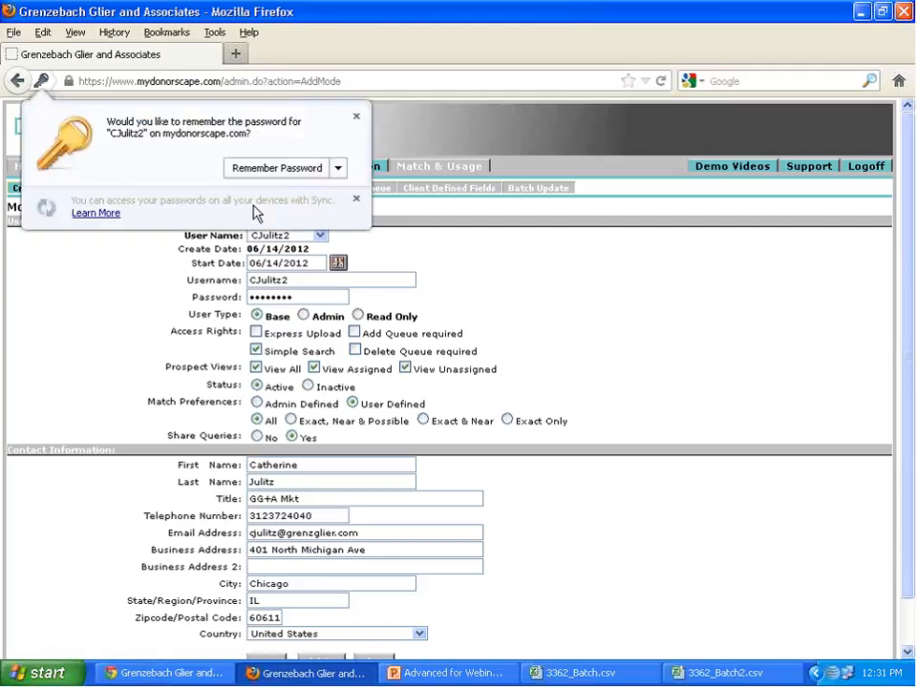
left_click(353, 118)
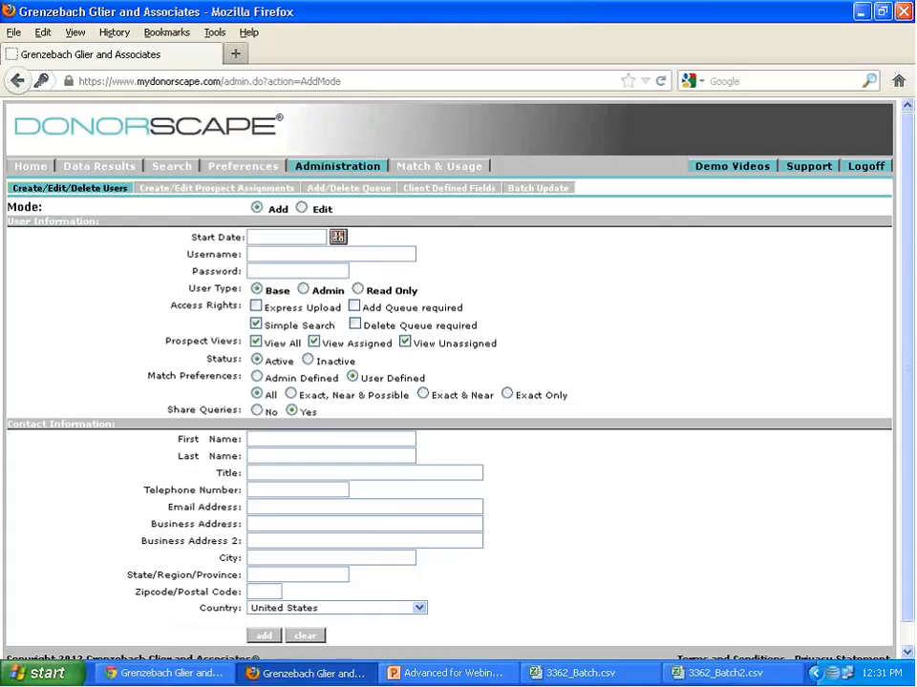
left_click(340, 238)
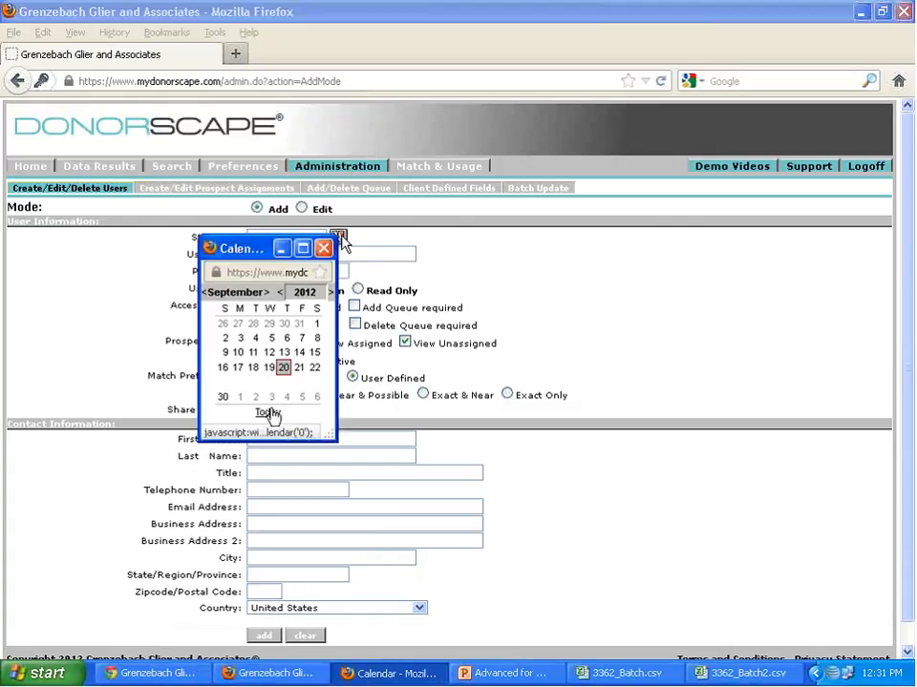
left_click(269, 413)
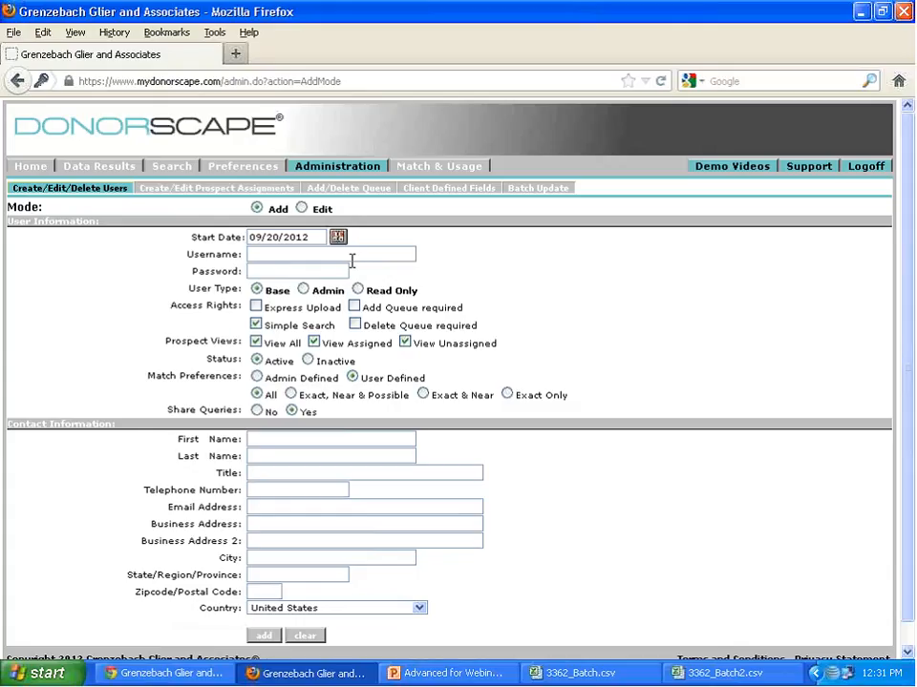
left_click(352, 250)
type("Demo3")
key("Tab")
type("••••••••")
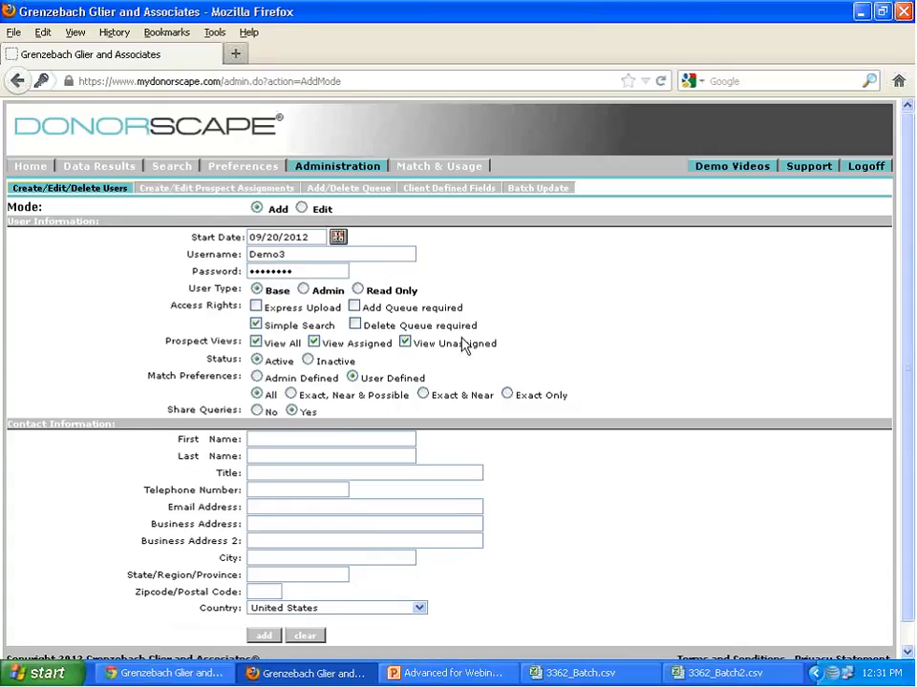
- Grant the new user Express Upload access and set the match preferences to Admin Defined with Exact & Near
left_click(256, 307)
left_click(261, 378)
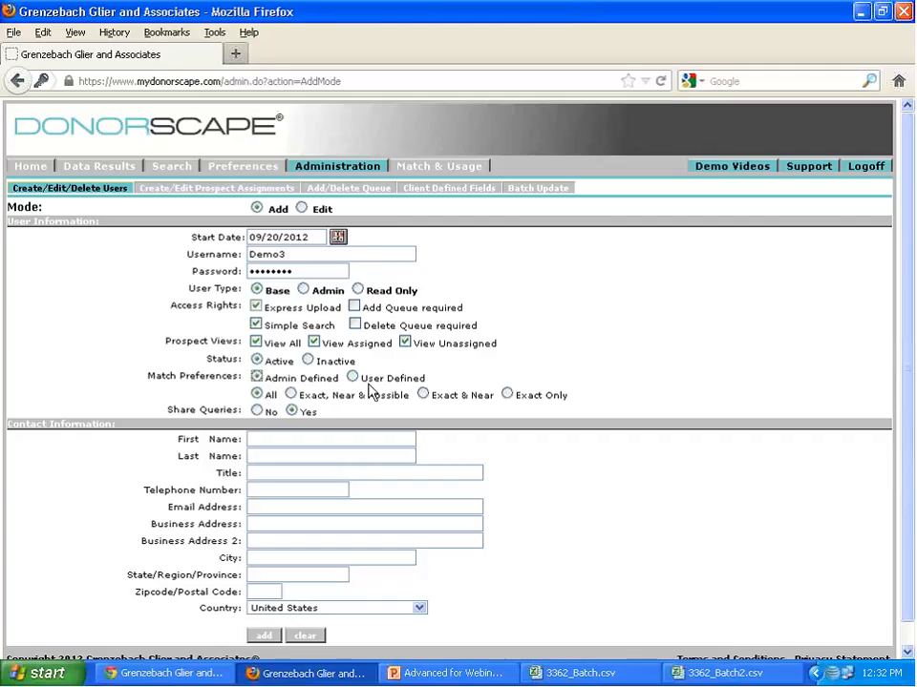
left_click(422, 395)
- Enter the contact's first name as Test, last name as Name and title as User Demo
left_click(281, 440)
type("Test Na")
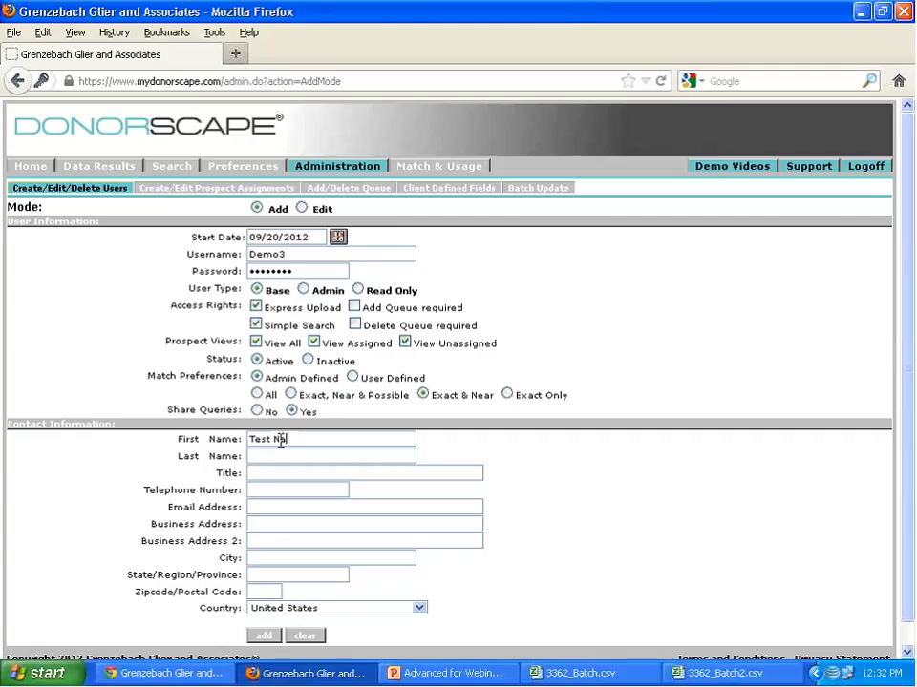
key("BackSpace")
key("BackSpace")
key("BackSpace")
key("Tab")
type("Name")
key("Tab")
type("User Demo")
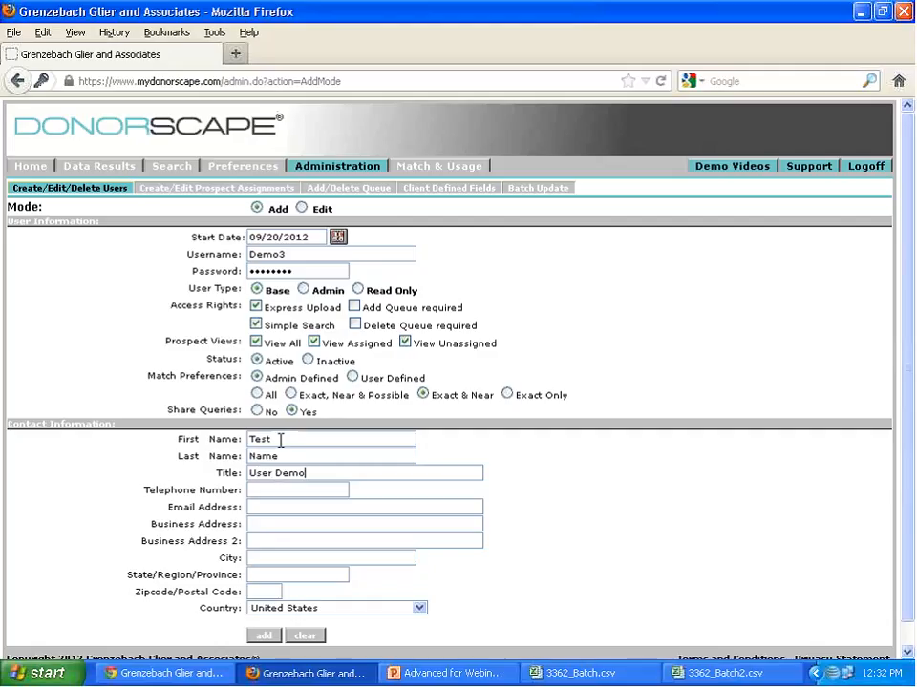
- Fill in the new user's telephone number and e-mail address
key("Tab")
key("Tab")
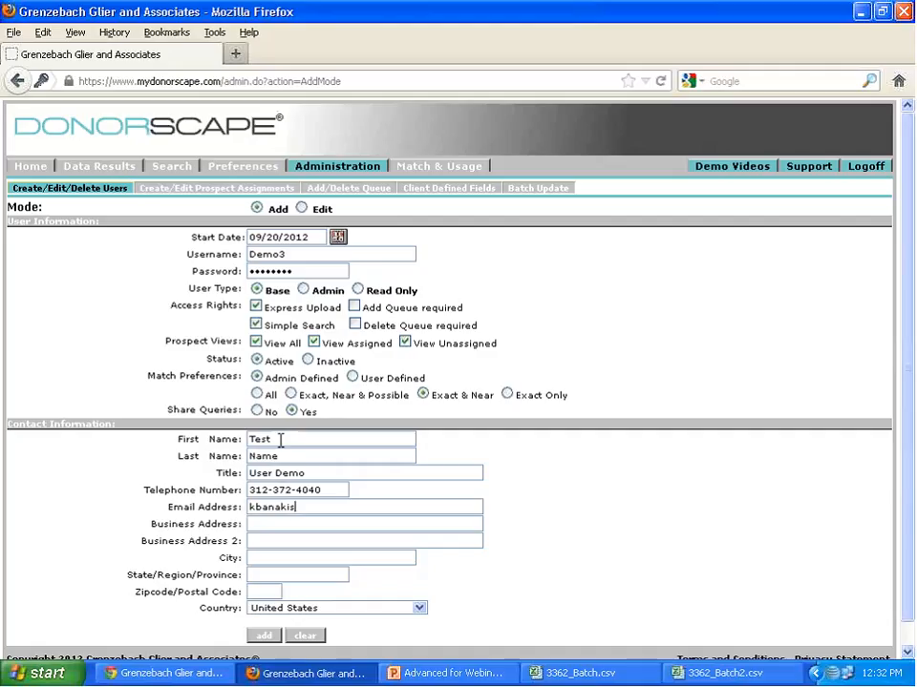
- Fill in the user's business address with city, state and zip code, and add the user without saving the password in the browser
key("Tab")
key("Tab")
key("Tab")
type("Chicago")
key("Tab")
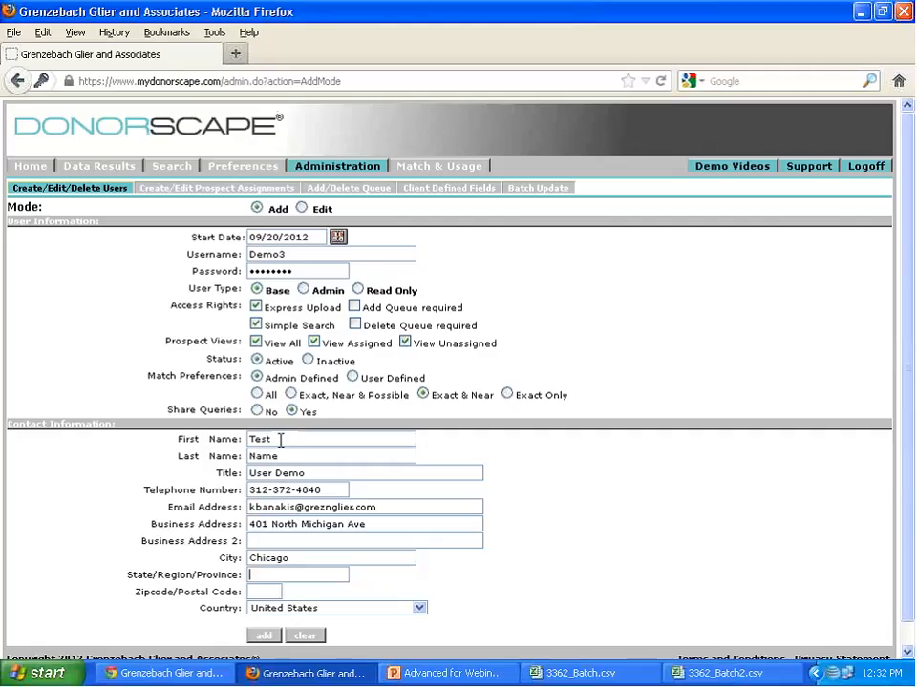
type("IL")
key("Tab")
type("60611")
left_click(265, 636)
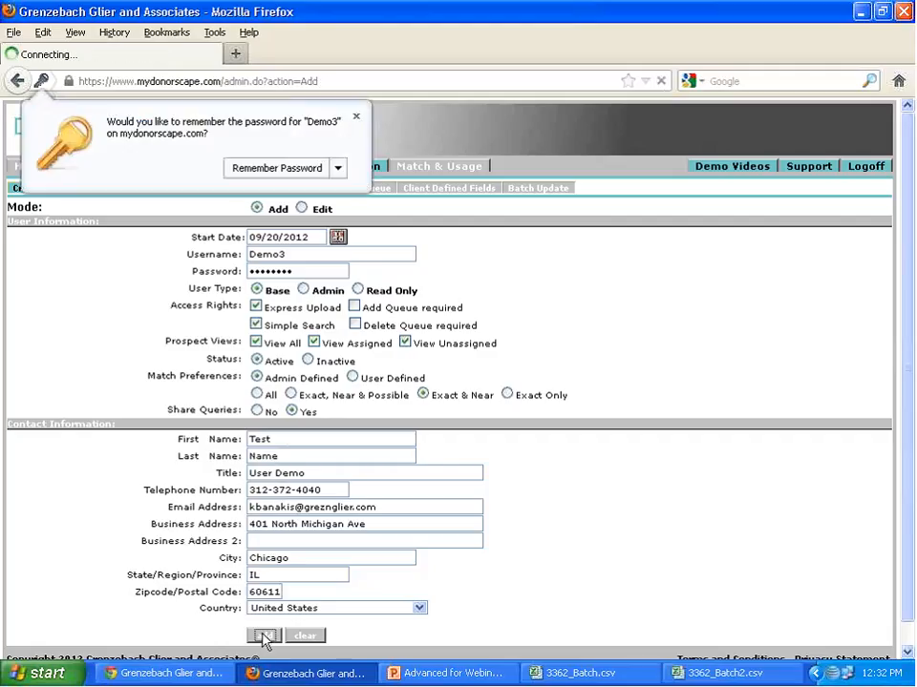
left_click(354, 119)
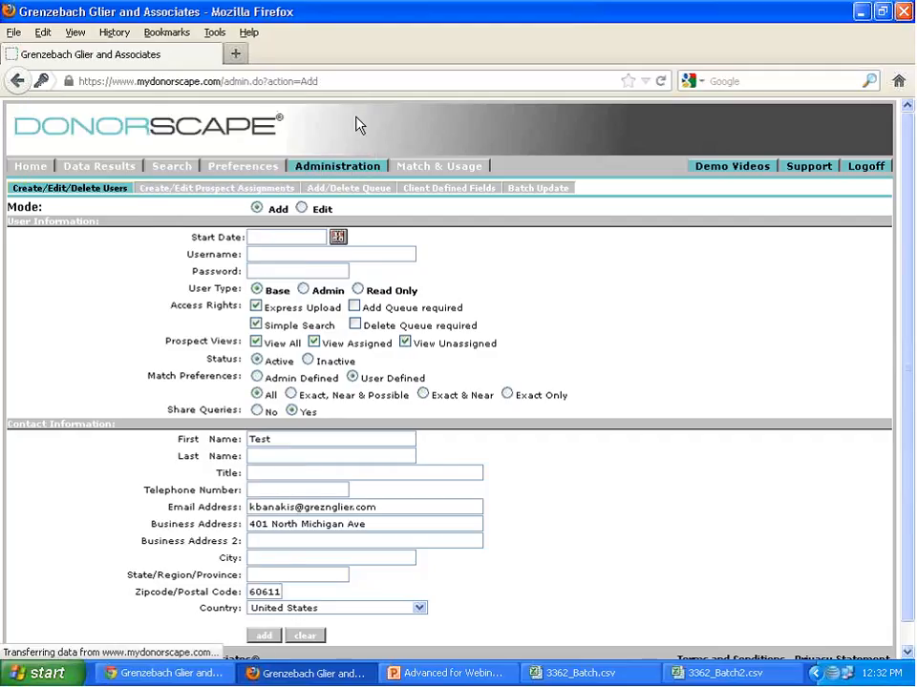
- Open the Demo3 account in Edit mode and review its saved settings and contact information
left_click(302, 208)
left_click(320, 236)
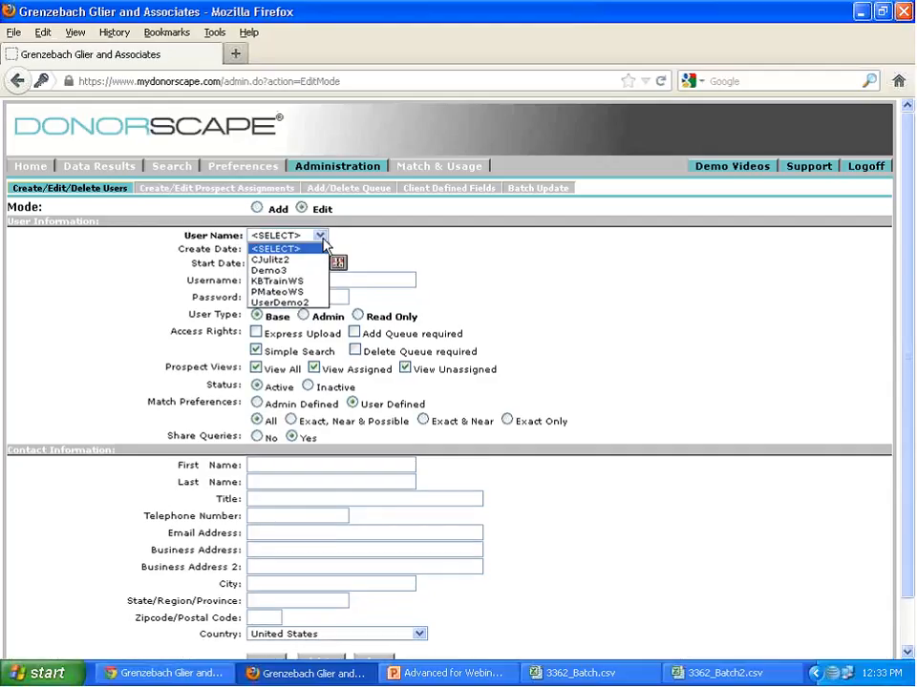
left_click(313, 277)
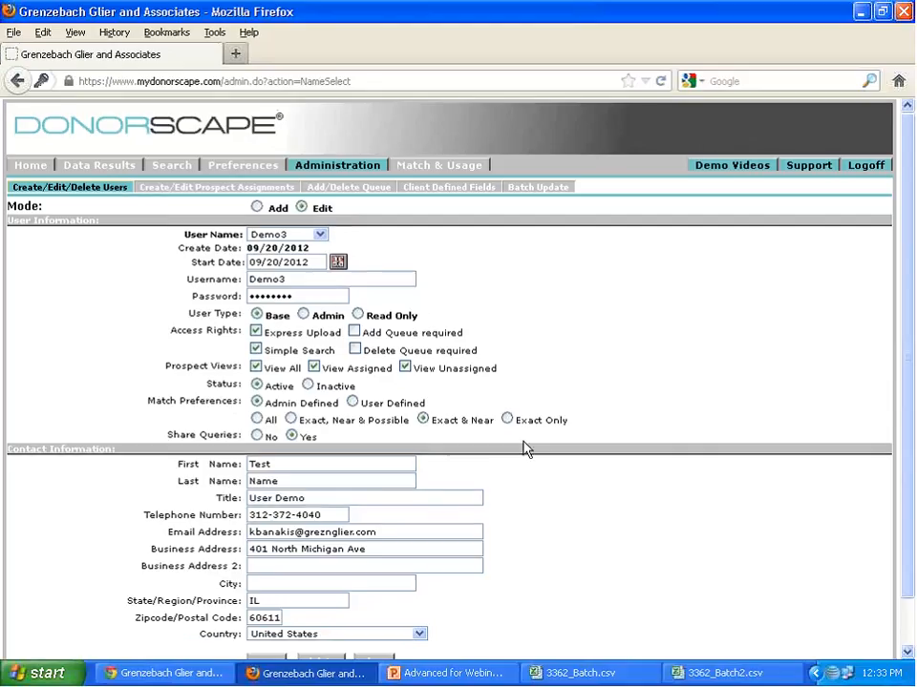
scroll(491, 501, "down", 1)
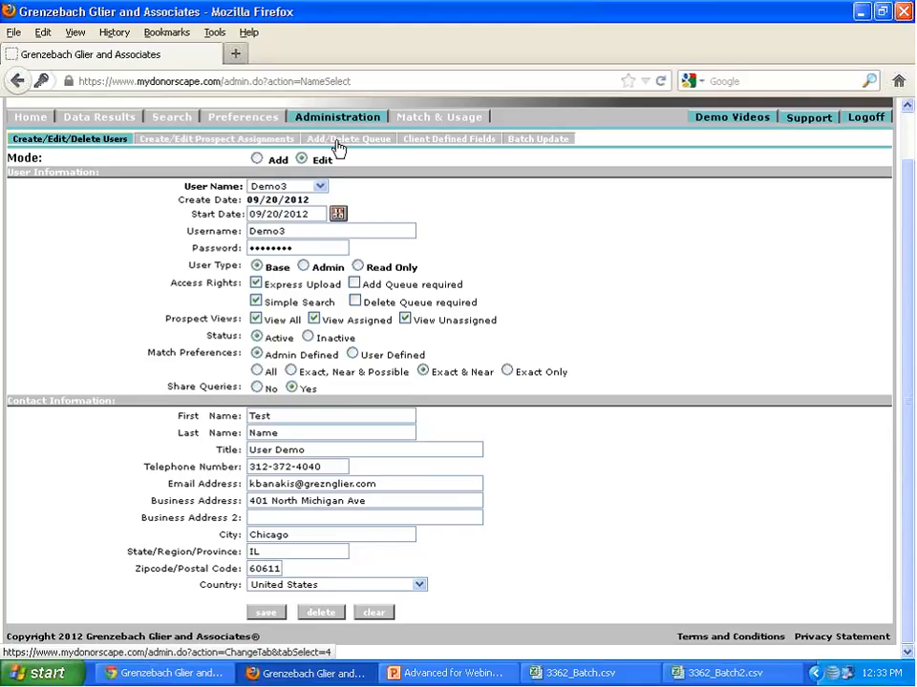
- View the Client Defined Fields setup, and log off from the Data Results page
left_click(450, 147)
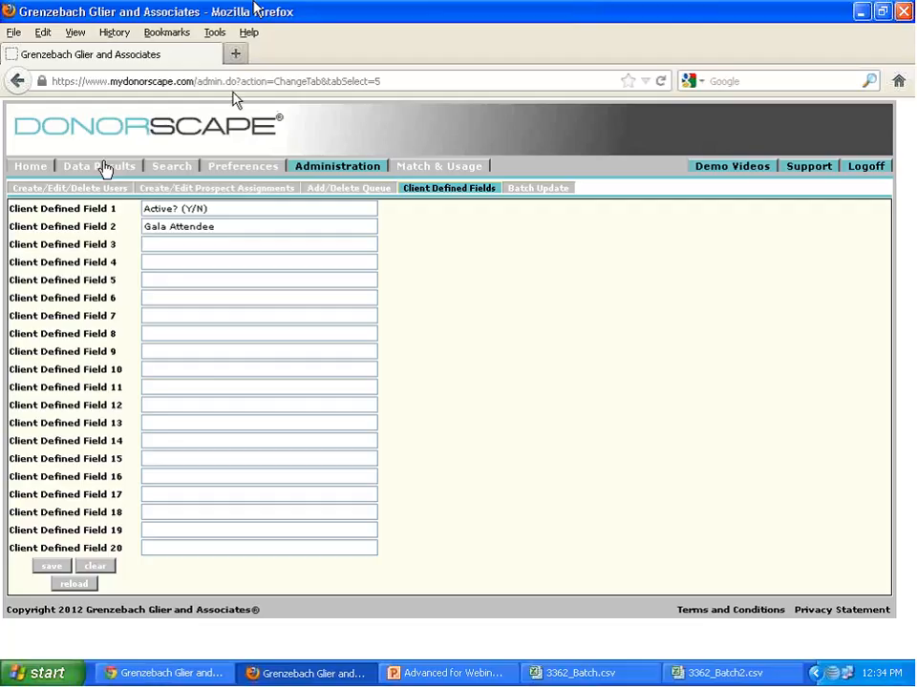
left_click(101, 167)
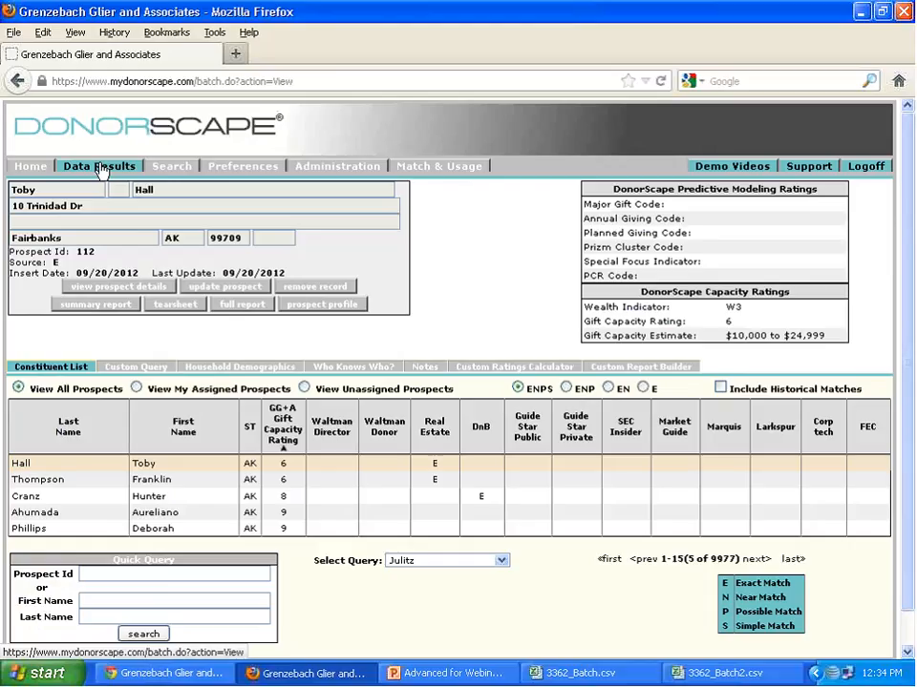
left_click(866, 166)
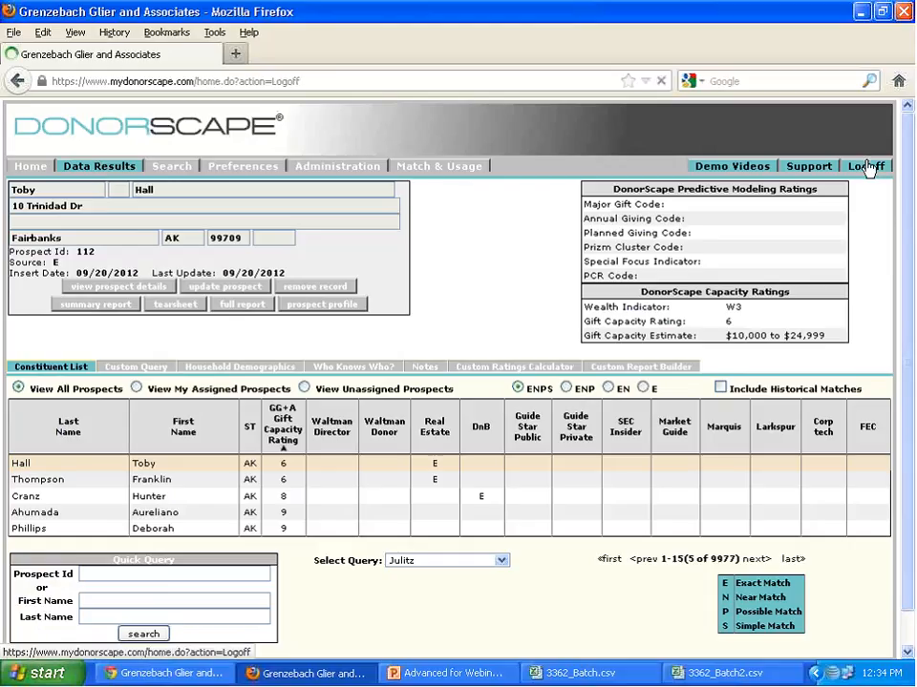